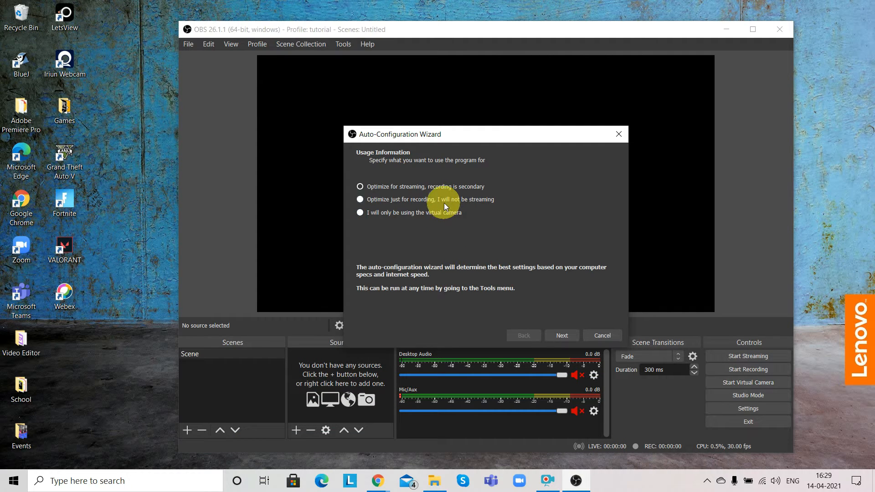
Restart the Auto-Configuration Wizard and choose to optimize for streaming, with recording secondary.
click(445, 184)
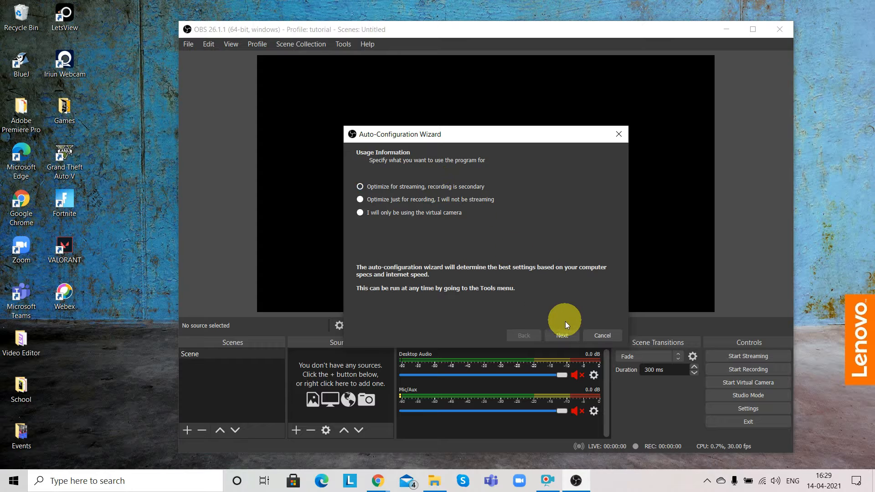
click(619, 138)
click(349, 48)
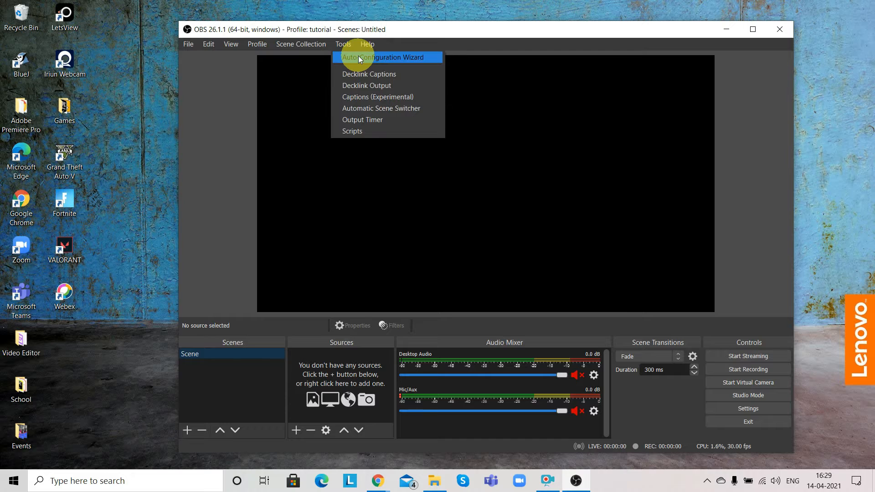
click(358, 56)
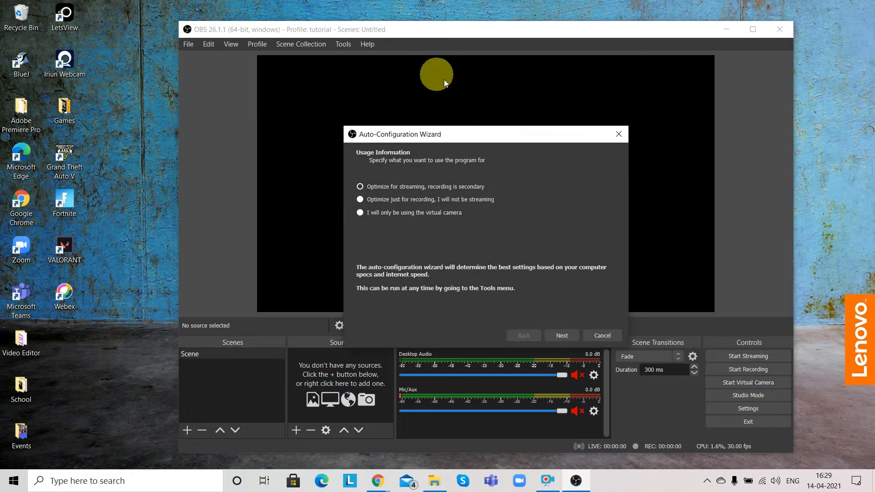
click(568, 333)
Keep the current 1920x1080 base canvas resolution in the wizard's video settings and continue to the stream information.
click(484, 188)
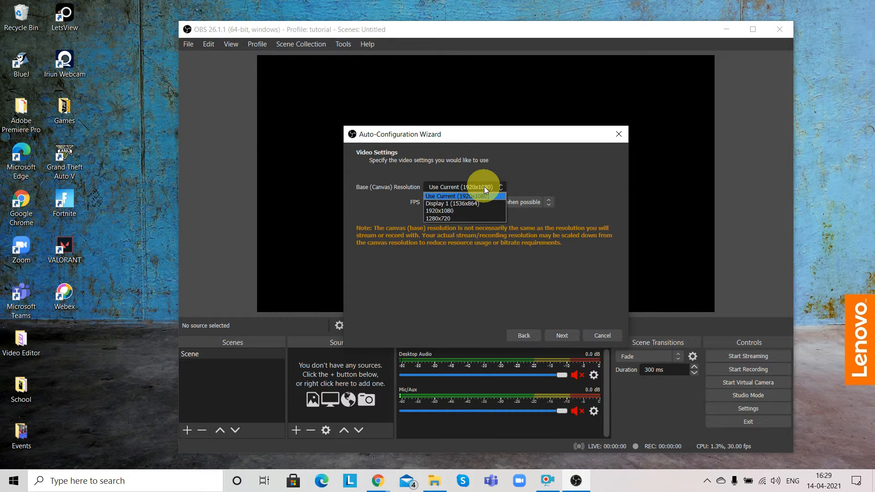
click(476, 189)
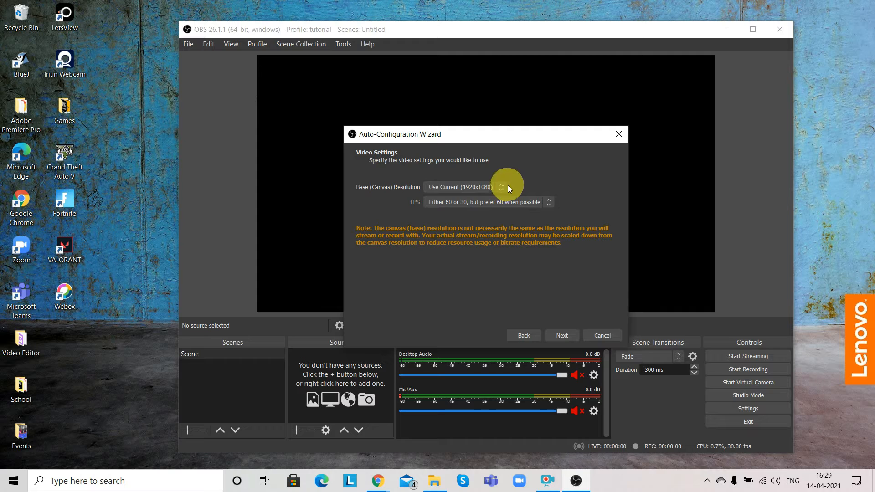
click(560, 335)
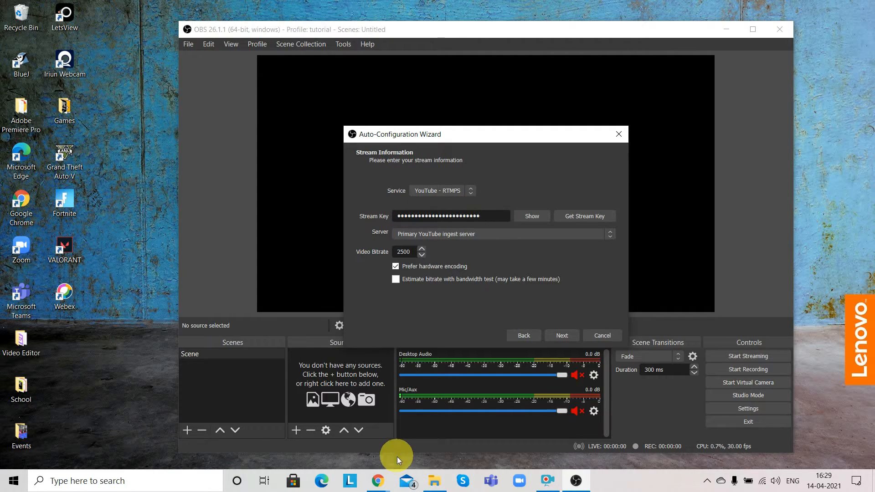
Switch to Google Chrome in a maximized window and open youtube.com.
click(110, 480)
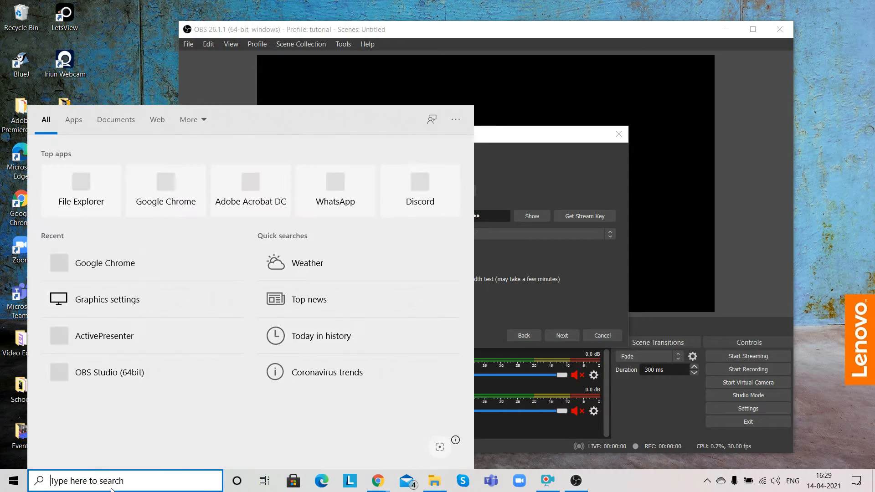
text(goog)
key(Return)
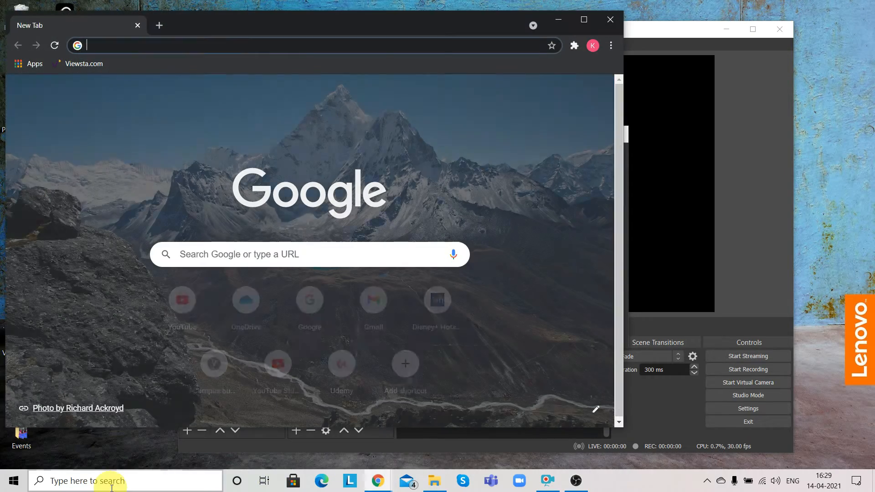
click(575, 19)
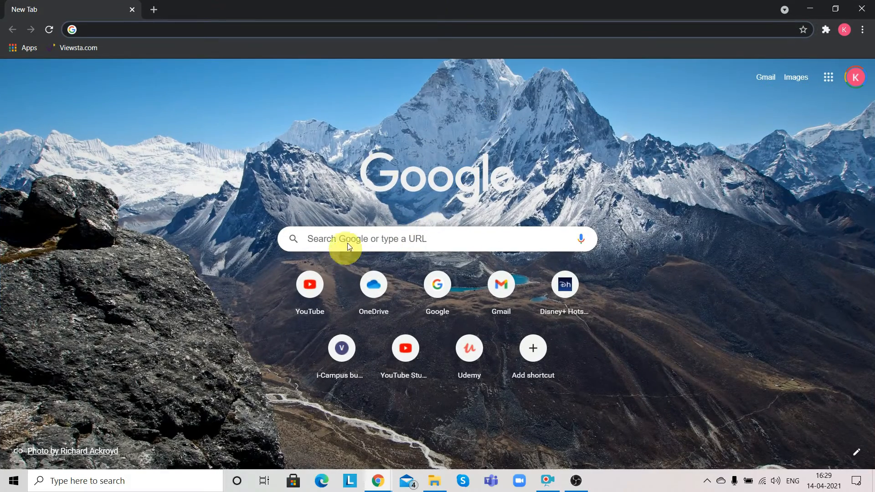
text(youtube.com)
key(Return)
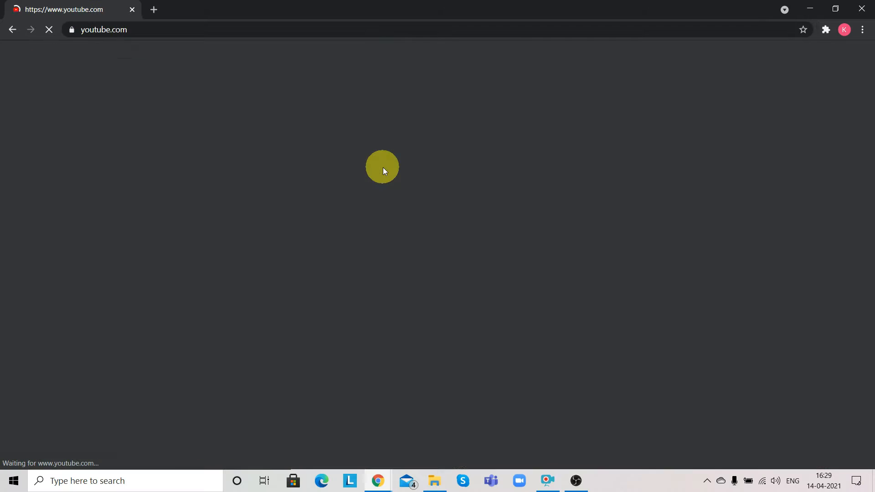
Open the live streaming page in YouTube Studio and copy the default stream key.
click(842, 56)
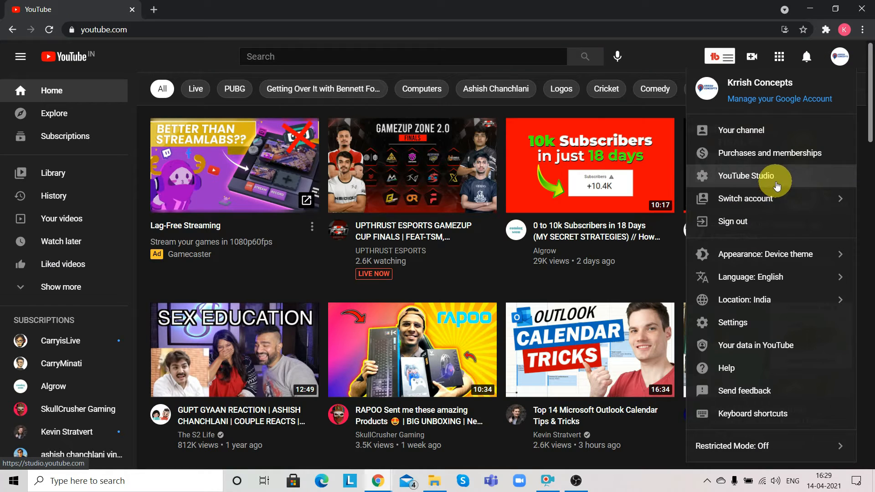
click(775, 177)
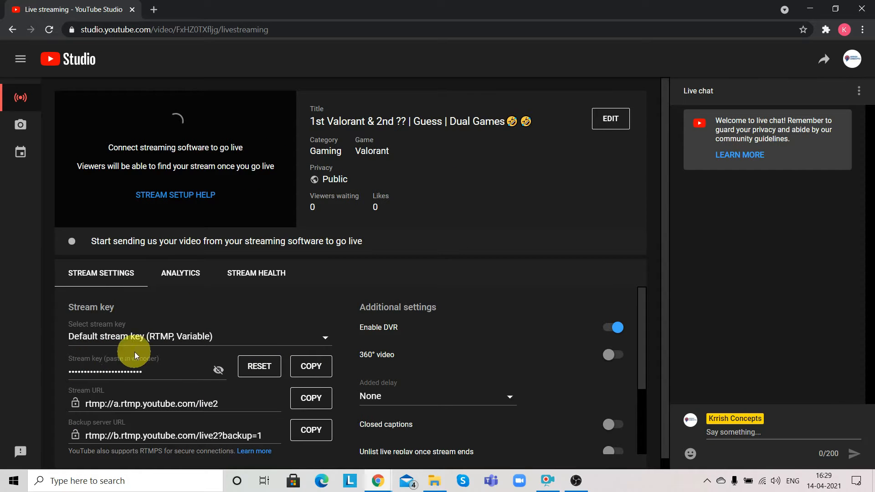
click(308, 369)
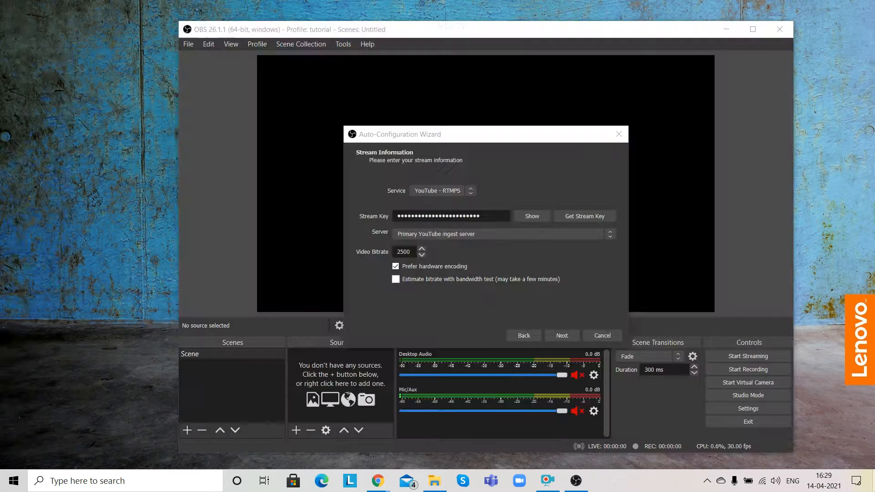
Return to OBS and replace the wizard's stream key with the one copied from YouTube Studio.
click(576, 481)
click(576, 481)
drag(479, 217, 312, 197)
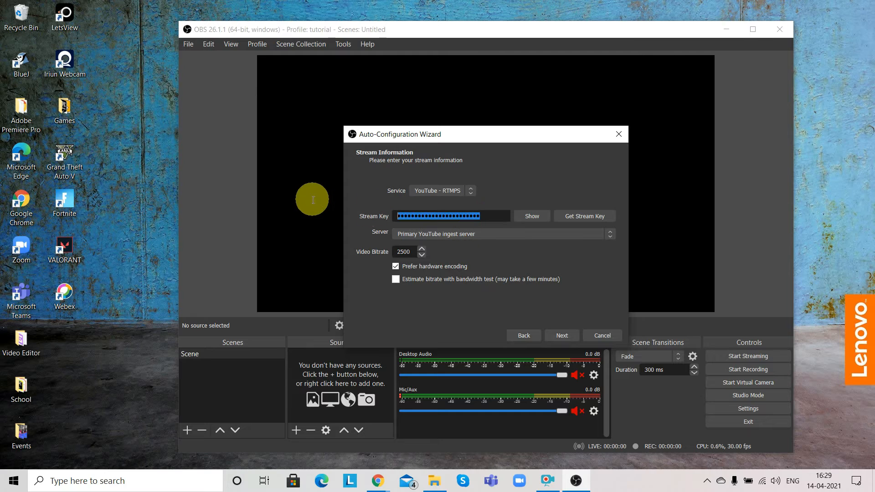
key(ctrl+v)
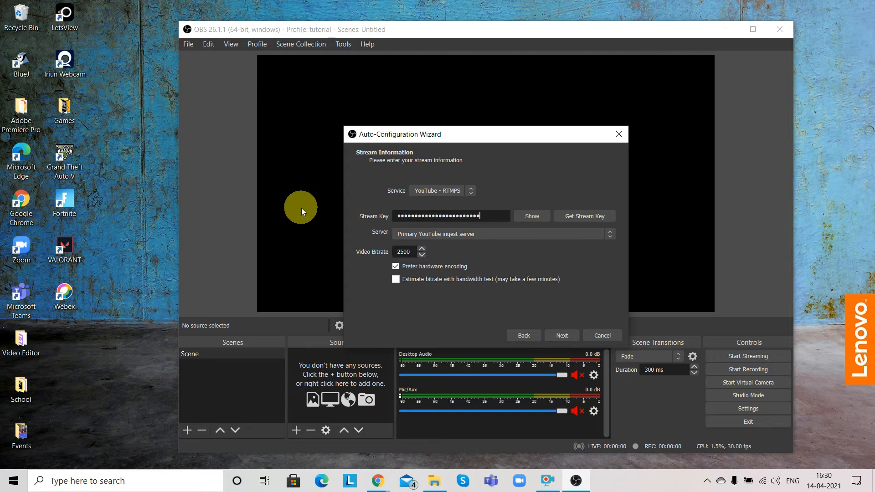
Choose the YouTube - RTMPS service with the Primary YouTube ingest server, and apply the wizard's recommended settings.
click(441, 188)
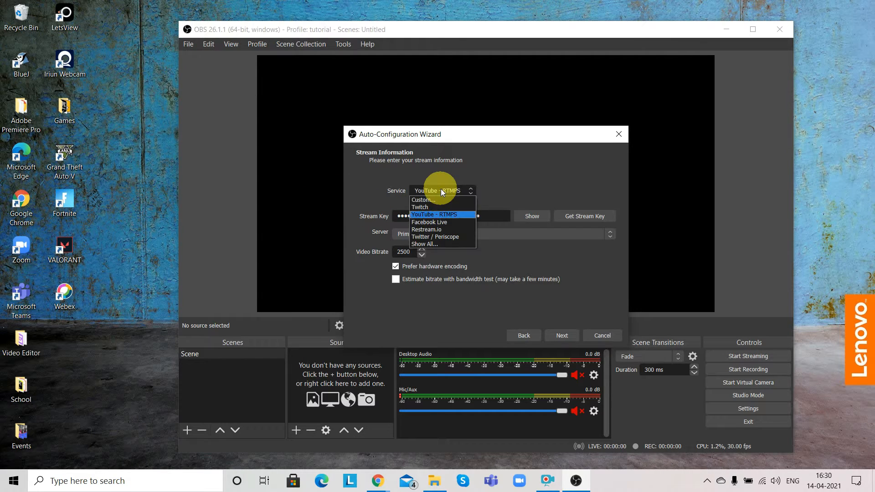
click(434, 213)
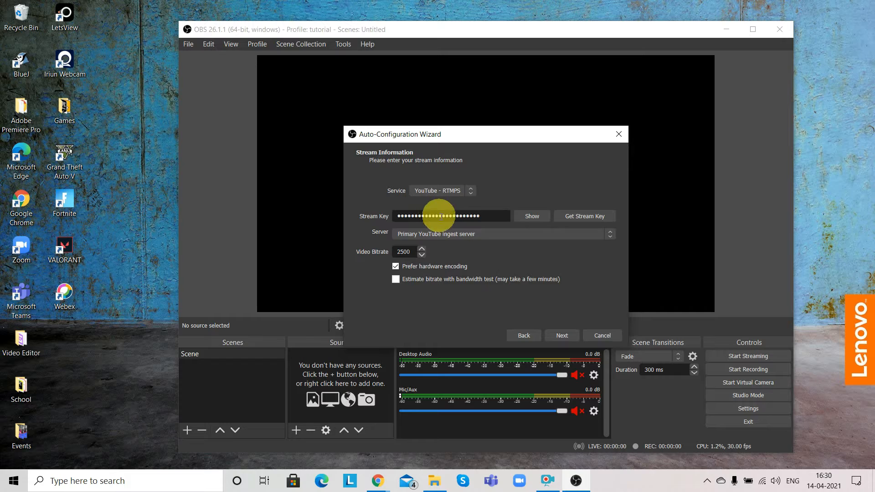
click(457, 235)
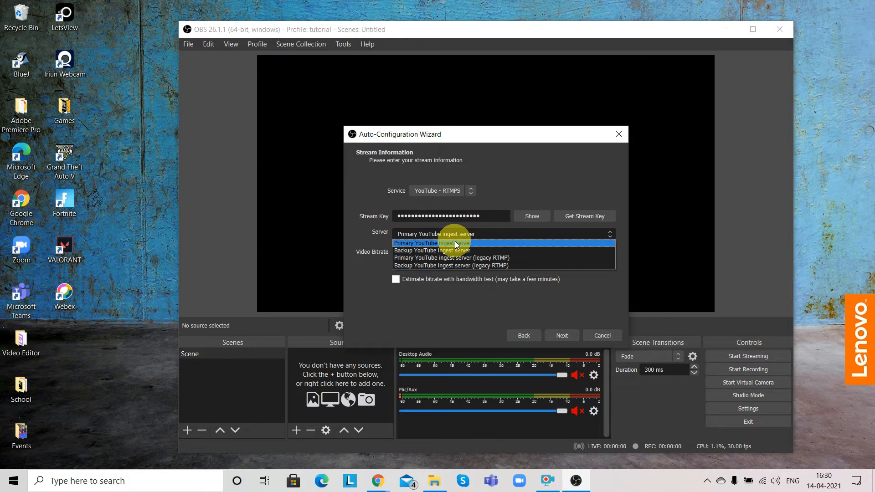
click(457, 244)
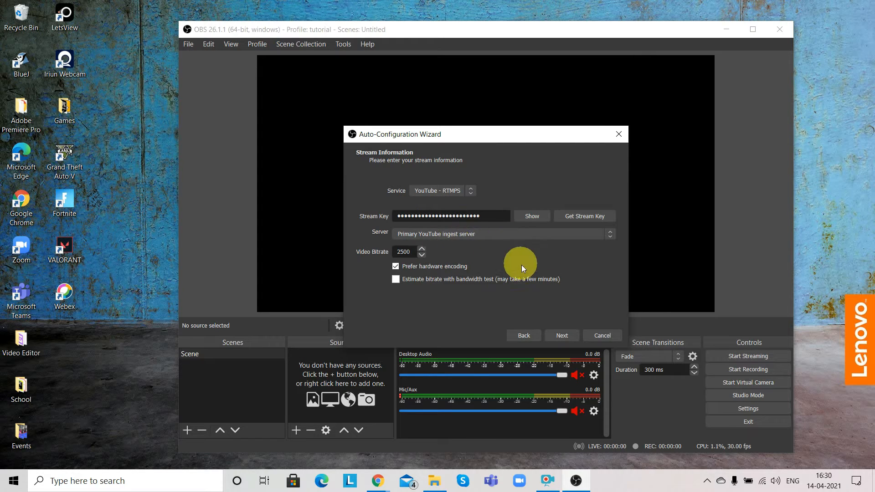
click(562, 340)
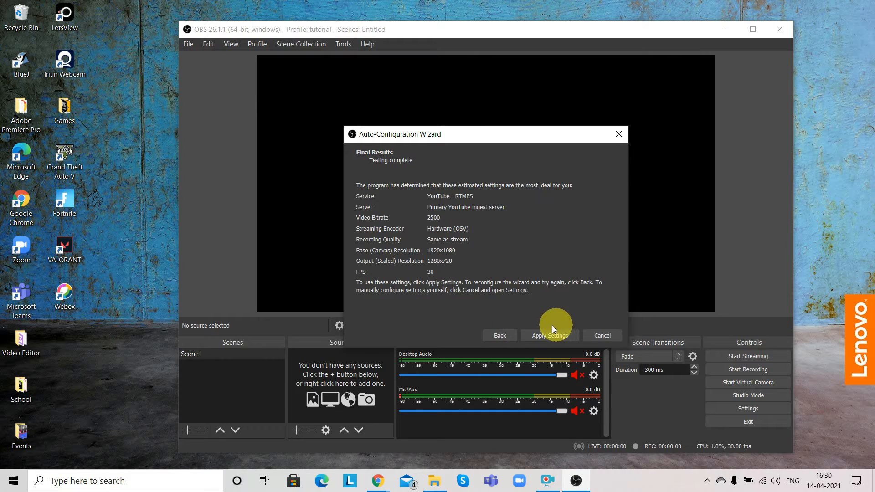
click(575, 338)
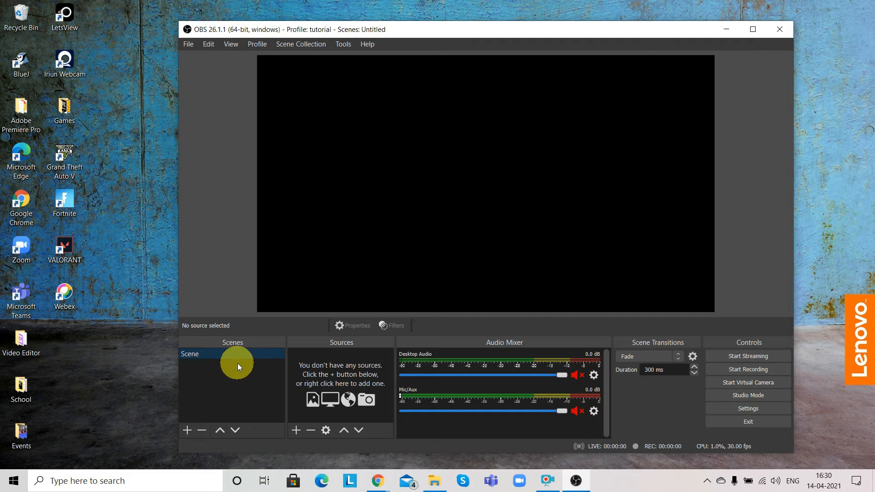
Add two new scenes named Scene 2 and Scene 3.
click(187, 430)
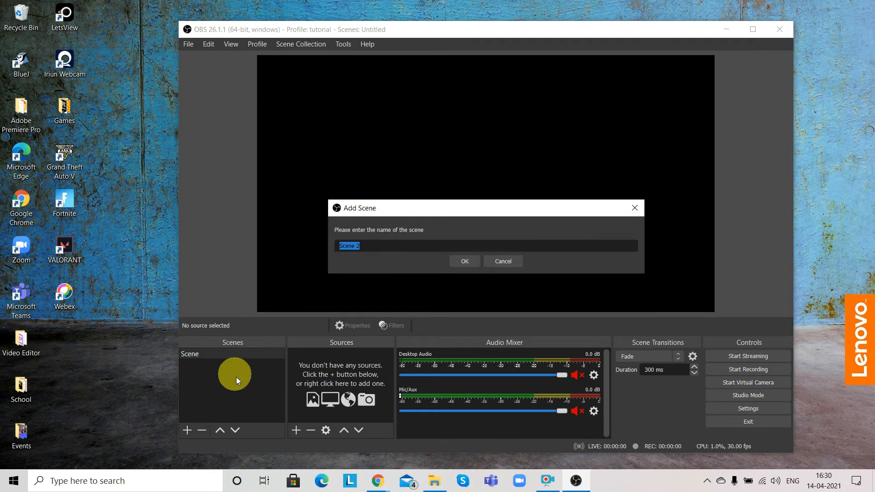
click(462, 255)
click(188, 429)
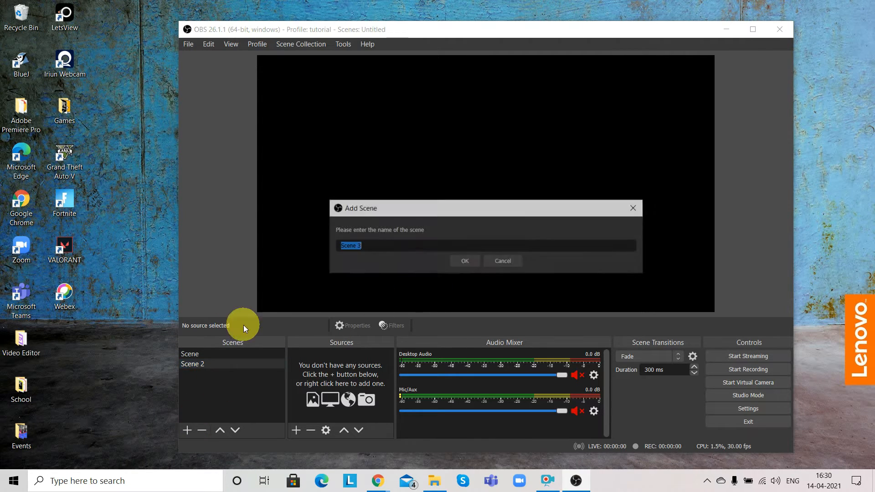
click(461, 261)
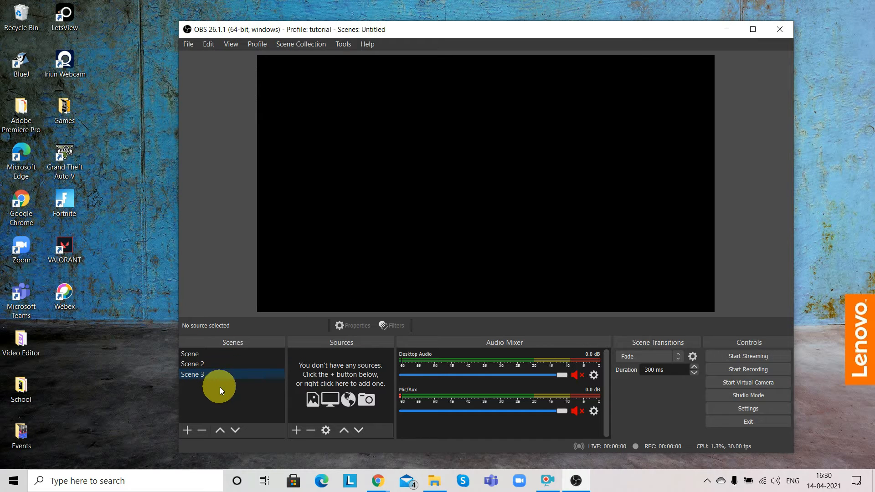
right_click(228, 365)
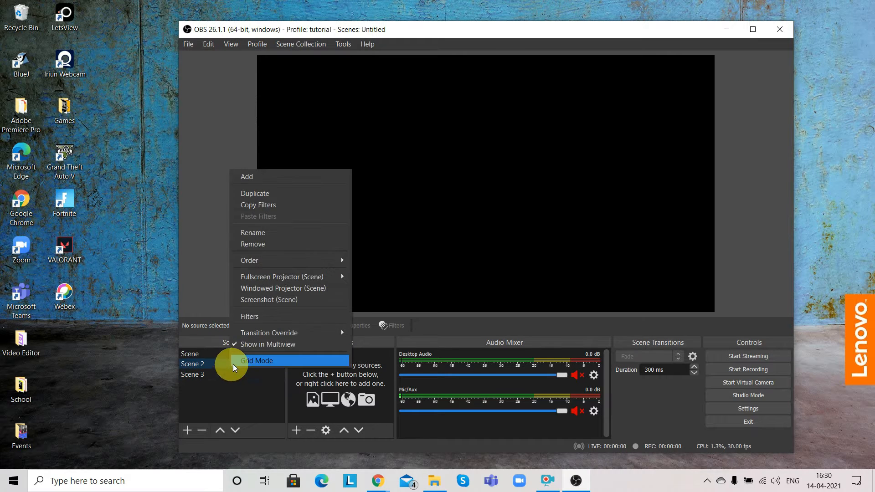
click(288, 239)
click(563, 211)
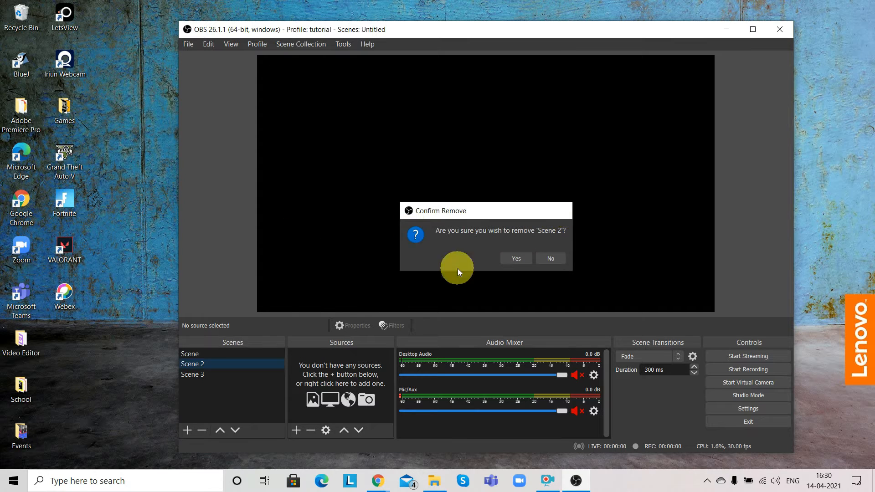
Add a new visible Media Source to the first scene under its default name.
right_click(195, 357)
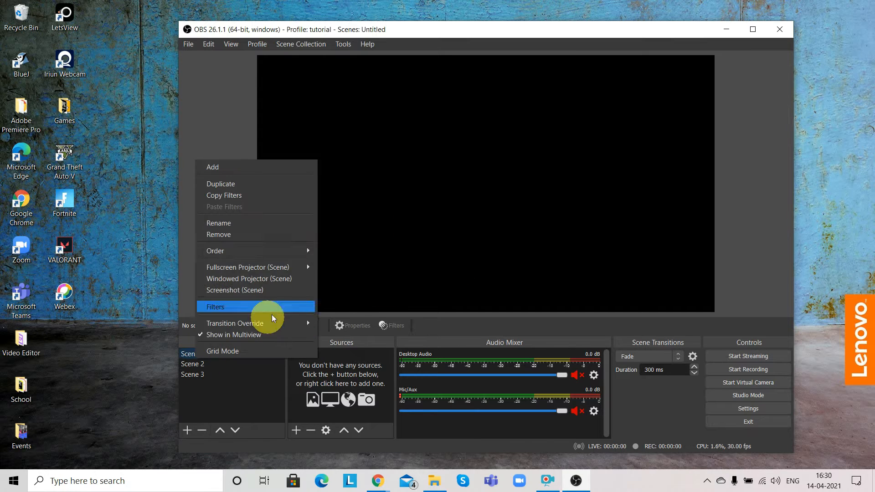
click(289, 224)
click(258, 399)
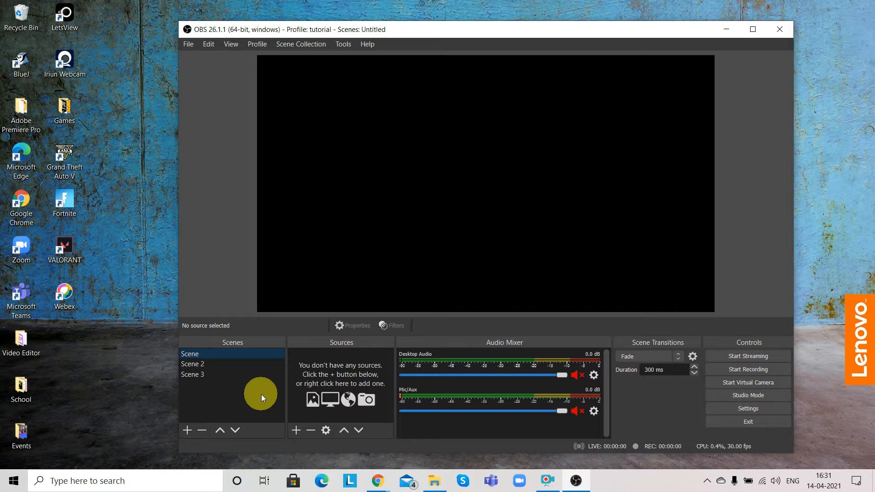
click(290, 427)
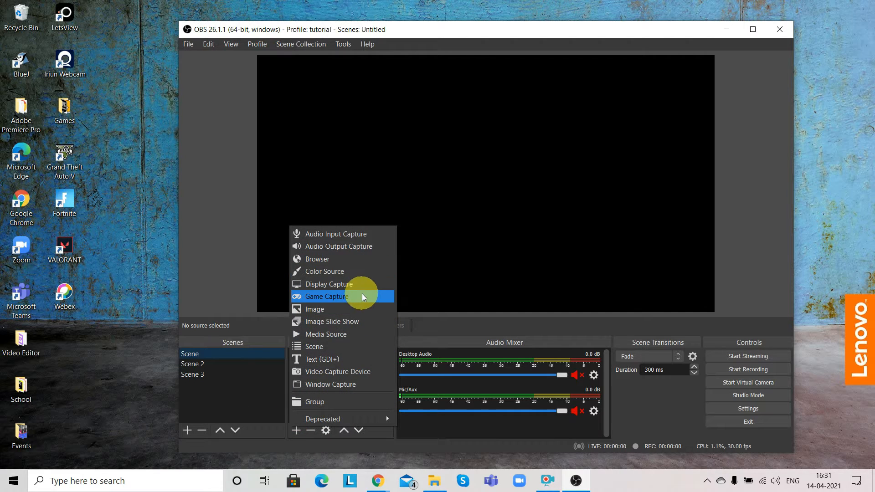
click(345, 338)
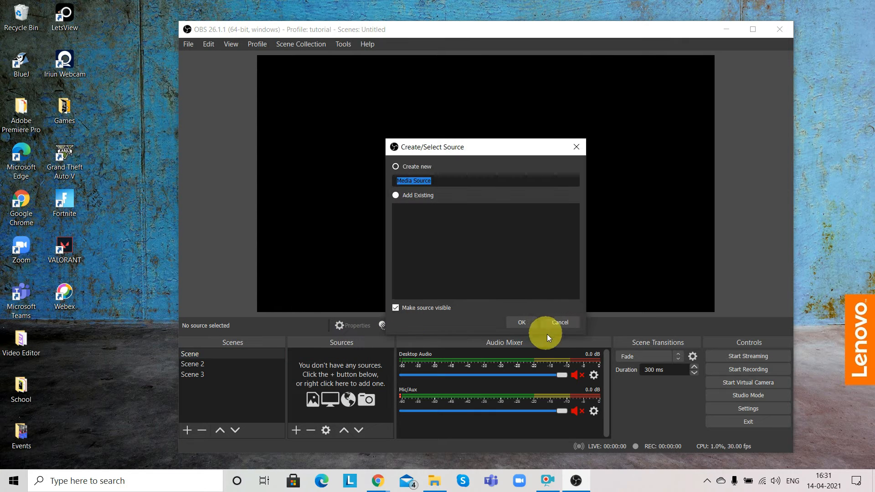
click(524, 321)
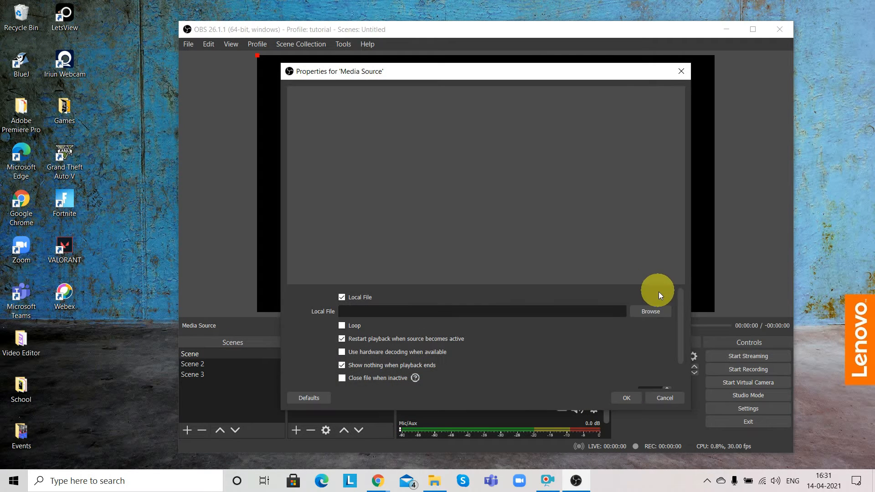
Load the "Stream Starting soon Template NON COPYRIGHT_v720P.mp4" video from Downloads as the media source's local file.
click(657, 310)
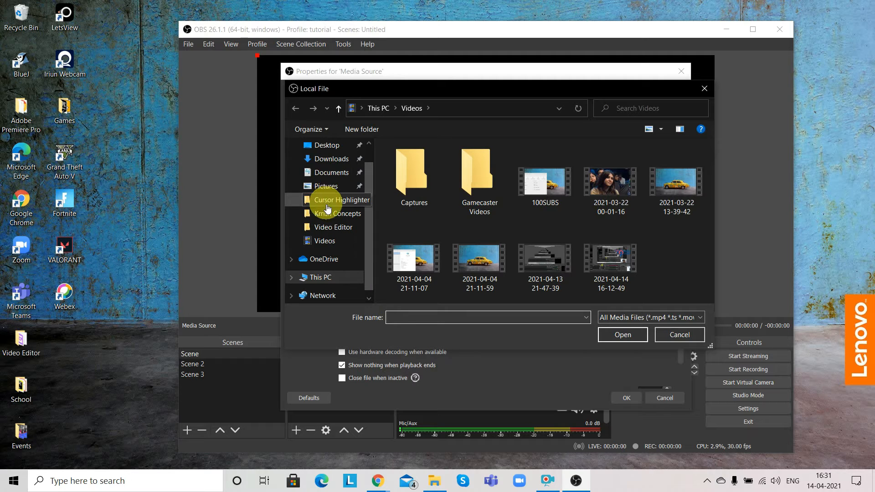
click(359, 160)
scroll(546, 228, down, 5)
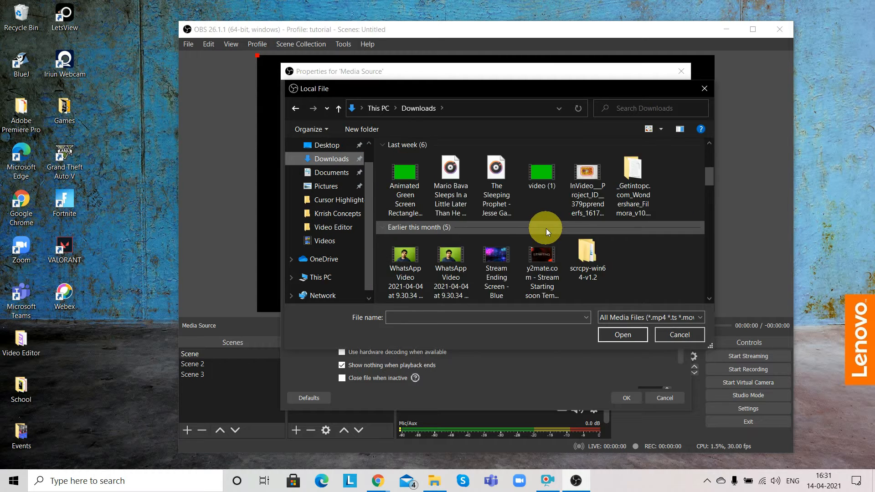
double_click(550, 203)
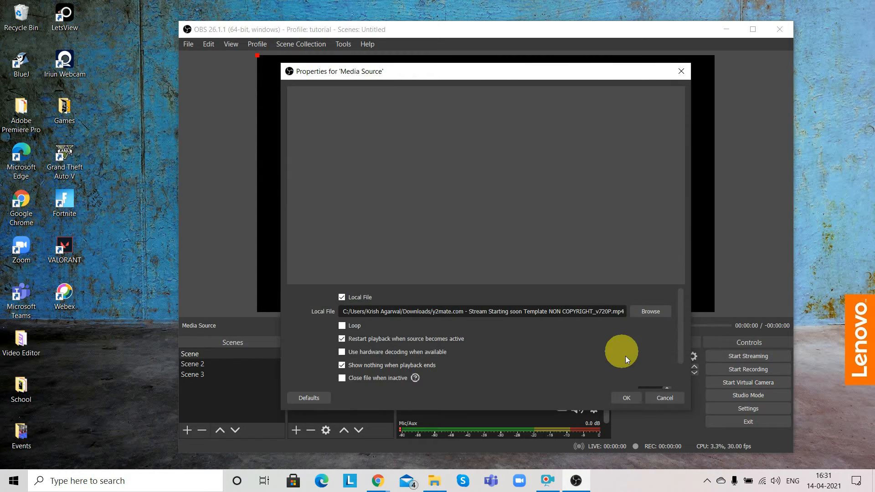
click(633, 398)
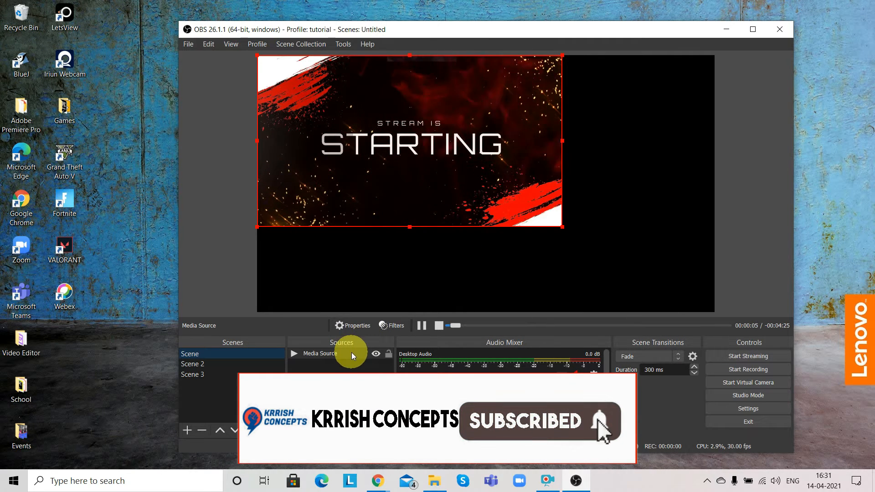
Fit the stream-starting media source in the first scene to the full screen, and deselect it.
right_click(351, 354)
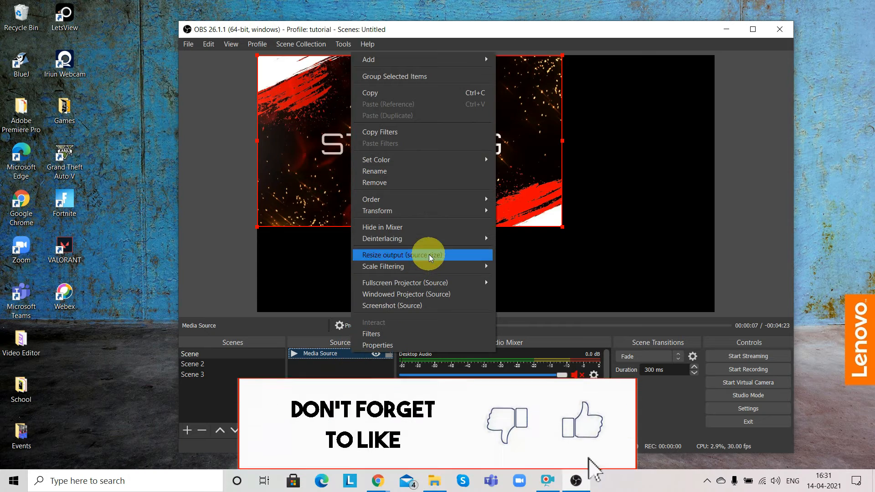
mouse_move(461, 209)
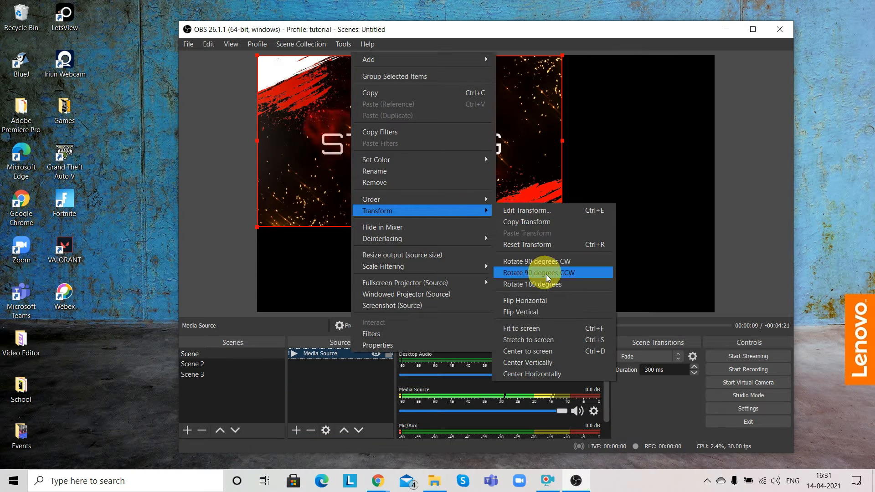
click(560, 327)
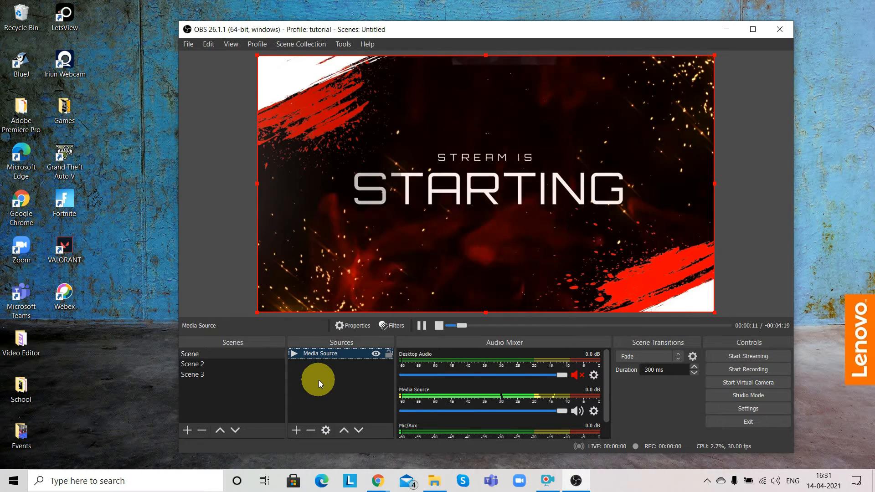
click(319, 380)
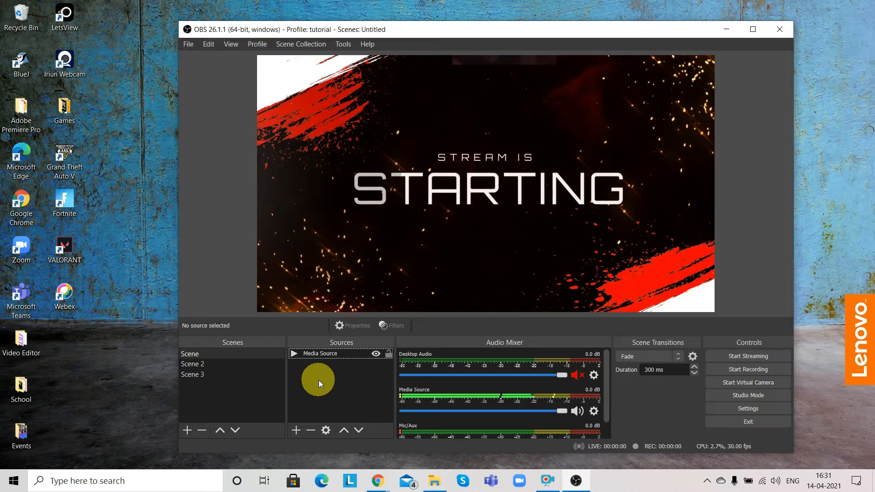
Switch to Scene 2 and look through the available source types without adding one.
click(241, 363)
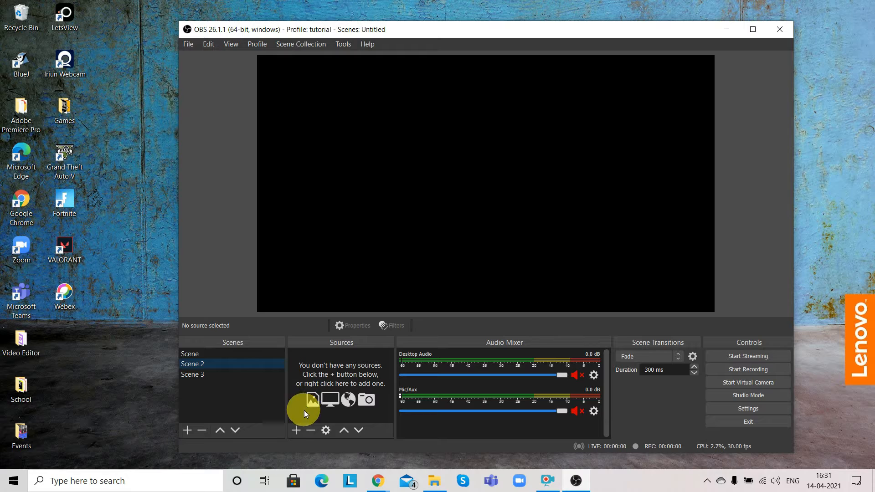
click(295, 430)
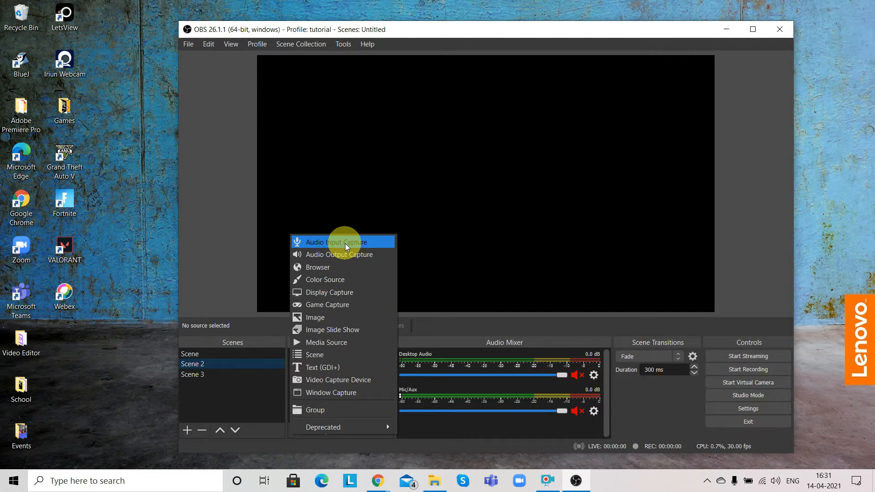
click(482, 327)
Unmute the Desktop Audio and Mic/Aux channels in the mixer, and mute both again.
click(576, 377)
click(577, 410)
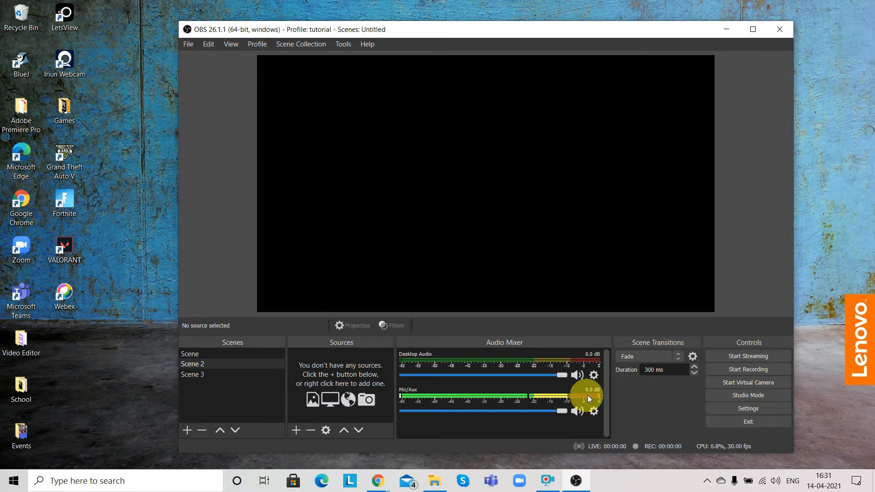
click(577, 411)
click(576, 375)
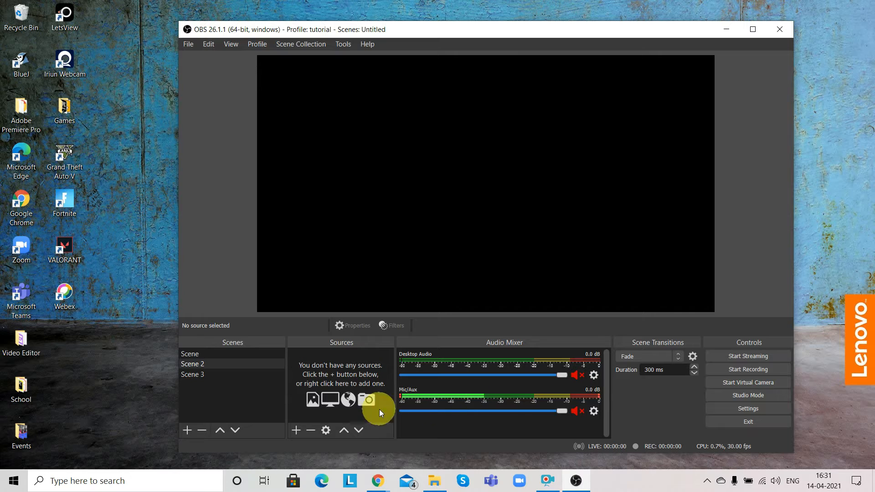
Add a new Audio Input Capture source to Scene 2 with Microphone Array (Realtek(R) Audio) as its device.
click(297, 429)
click(391, 233)
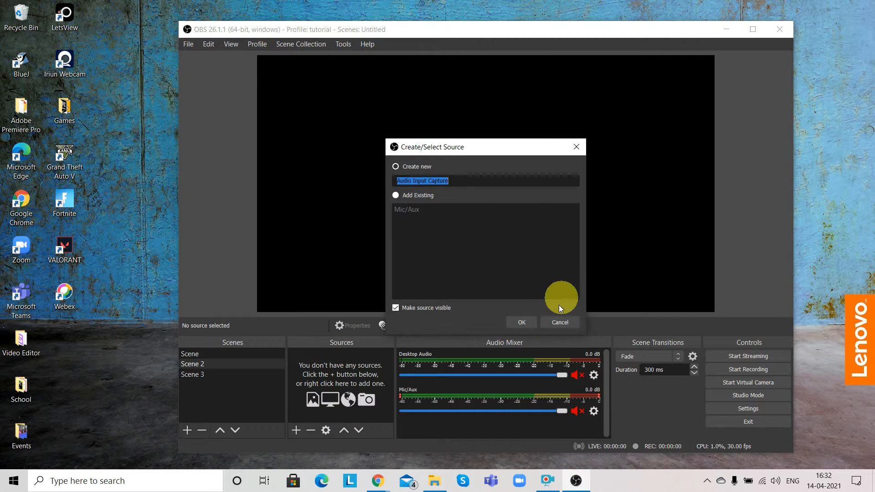
click(532, 319)
click(488, 100)
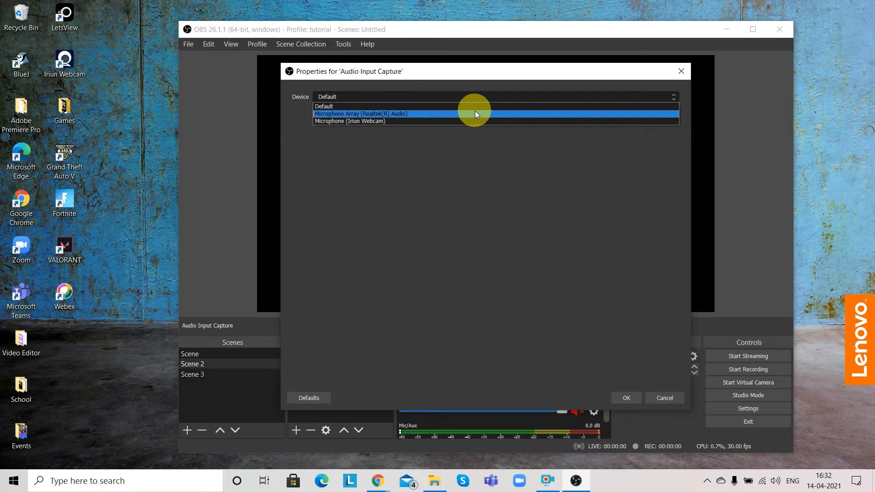
click(475, 113)
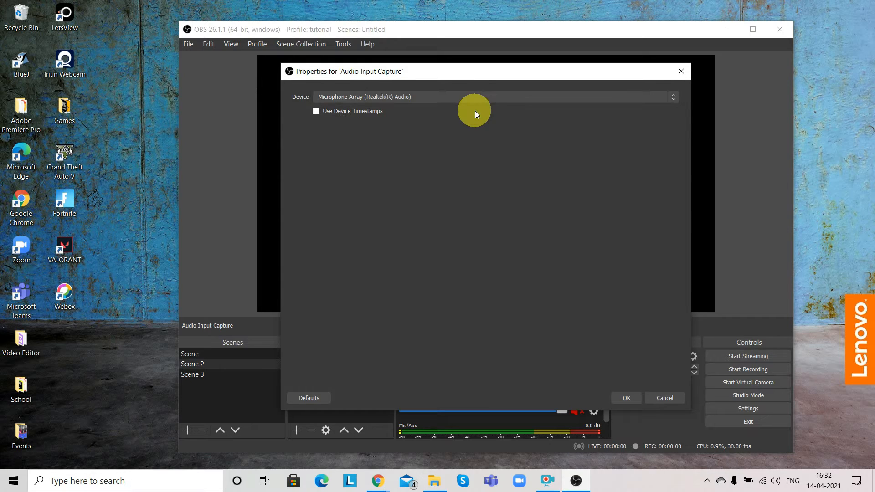
click(633, 398)
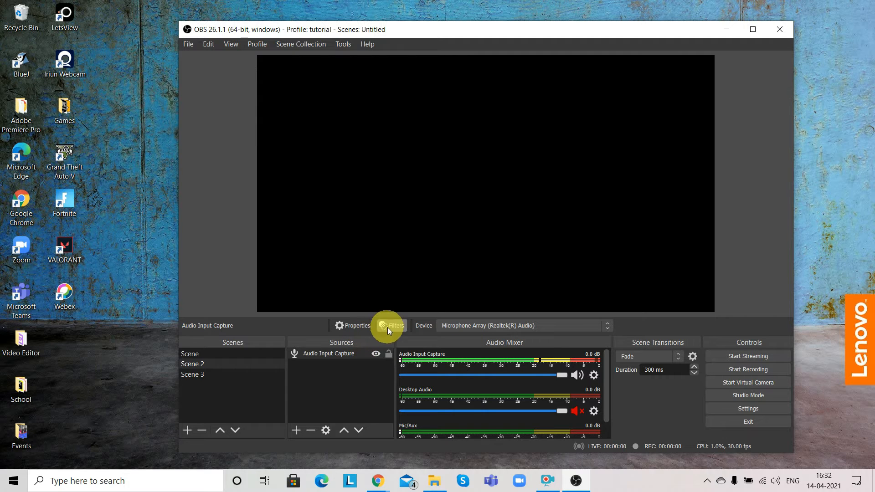
Add a Noise Suppression filter to the Audio Input Capture source, using the RNNoise (higher quality) method.
click(343, 353)
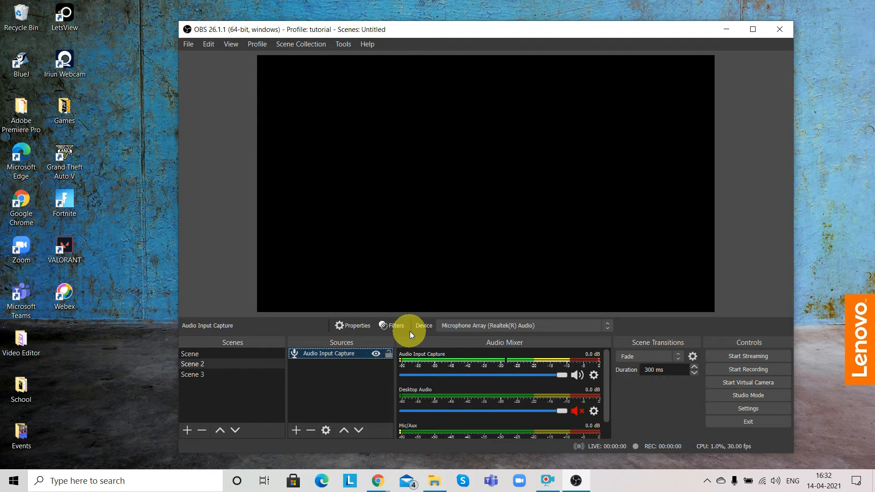
right_click(336, 351)
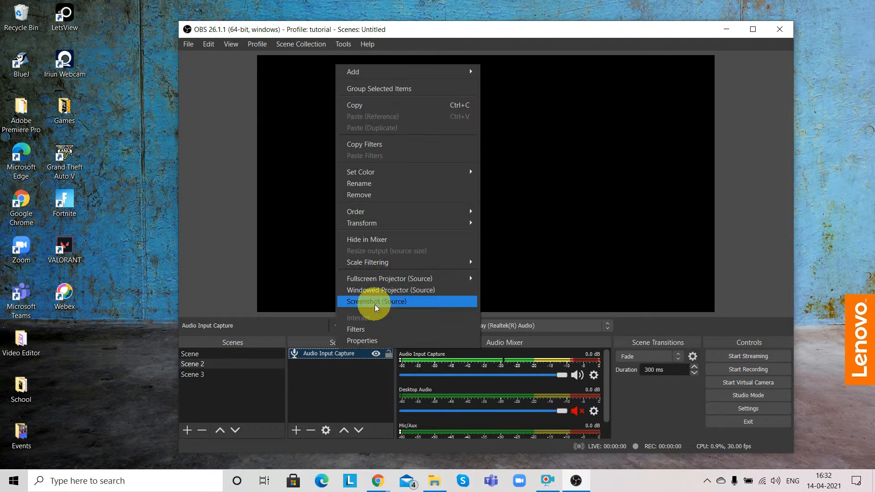
click(352, 390)
click(367, 356)
click(386, 327)
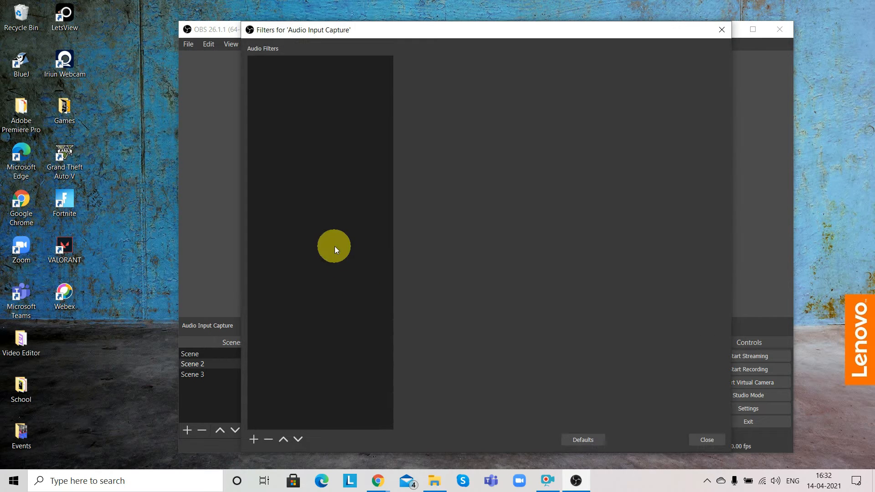
click(253, 438)
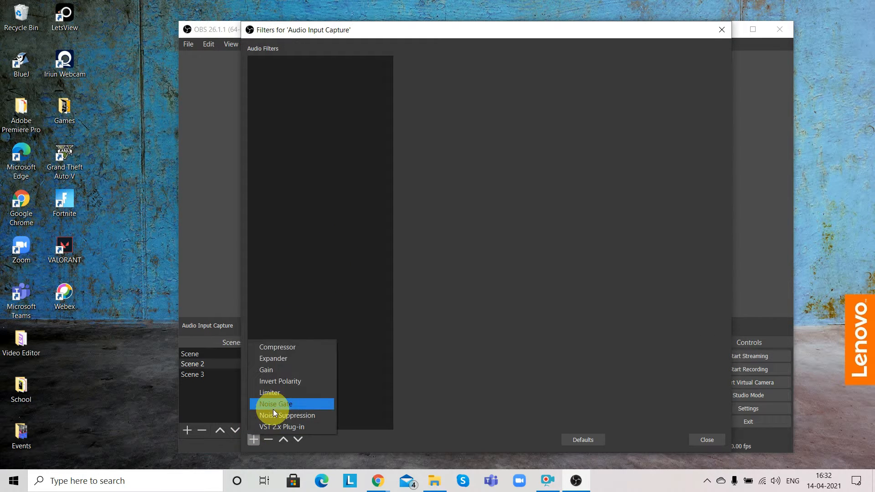
click(285, 414)
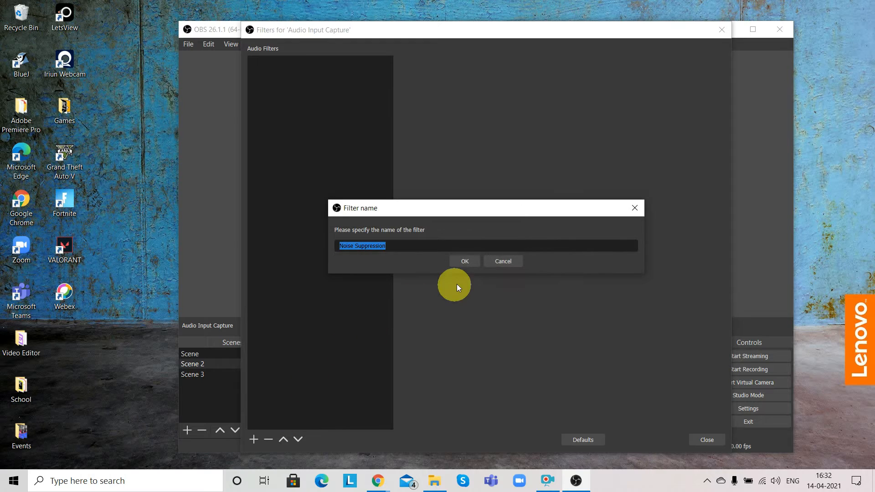
click(463, 259)
click(533, 63)
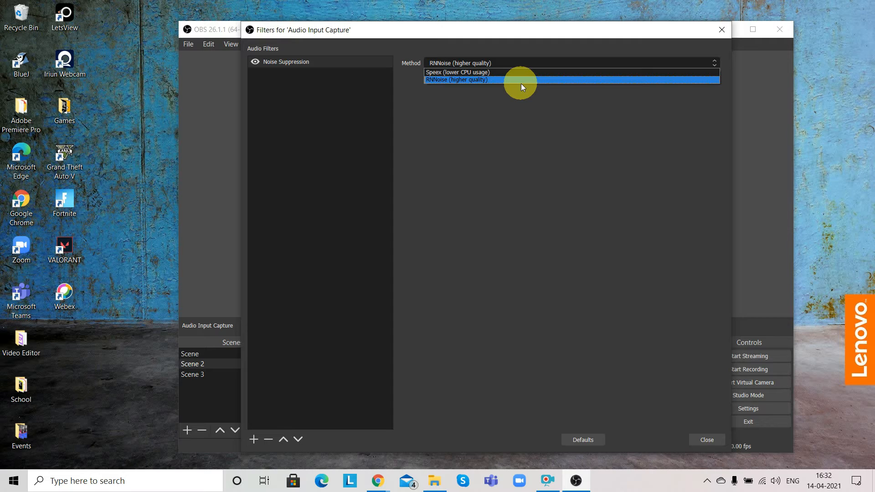
click(521, 83)
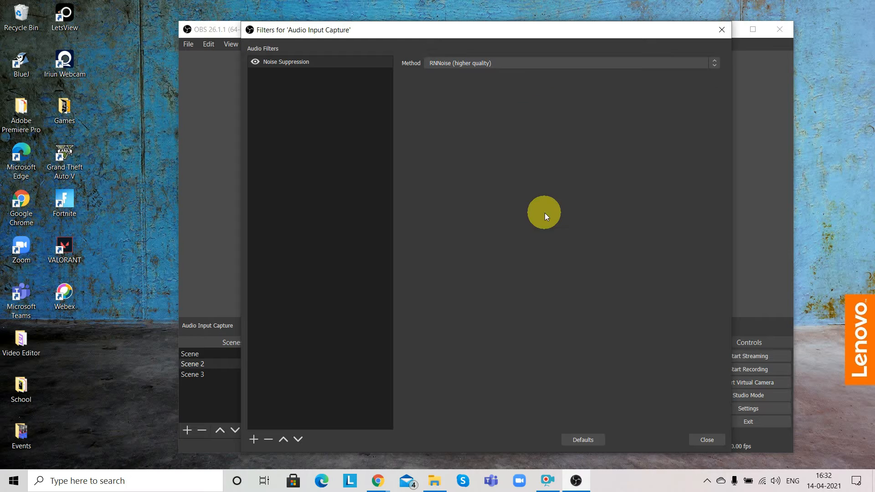
click(707, 438)
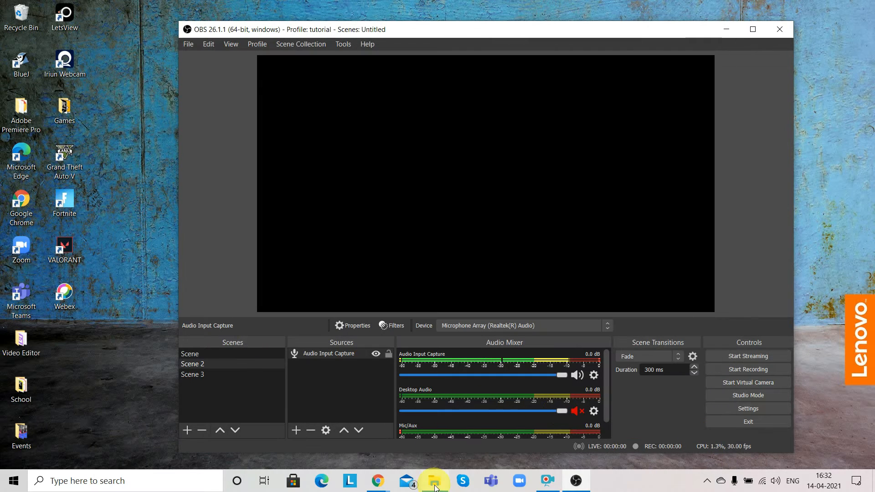
Add a new Audio Output Capture source to Scene 2 with Speakers (Realtek(R) Audio) as its device.
click(296, 431)
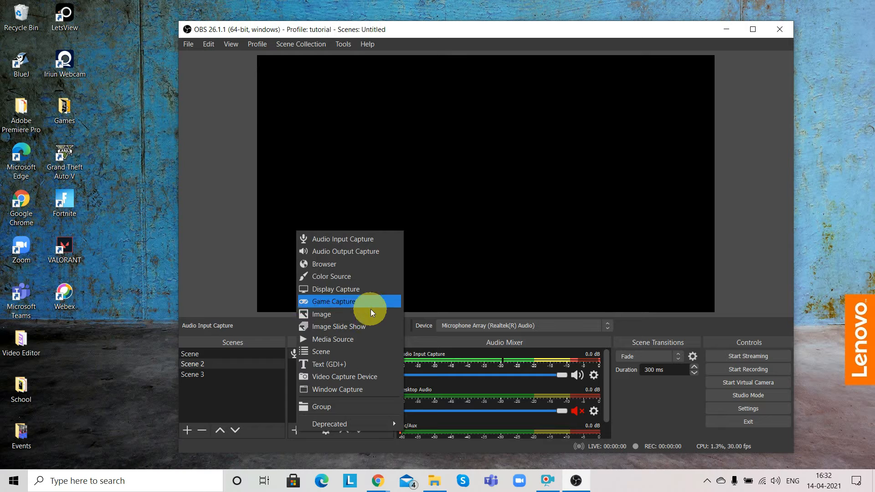
click(366, 253)
click(516, 322)
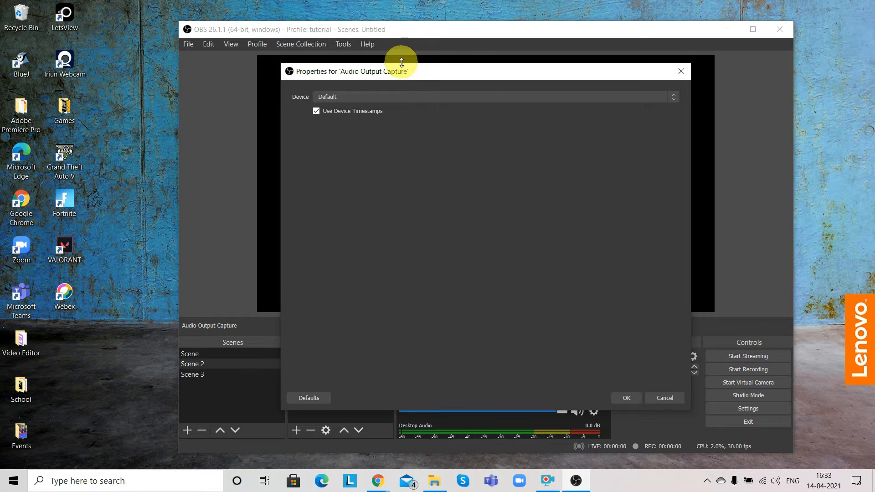
click(401, 95)
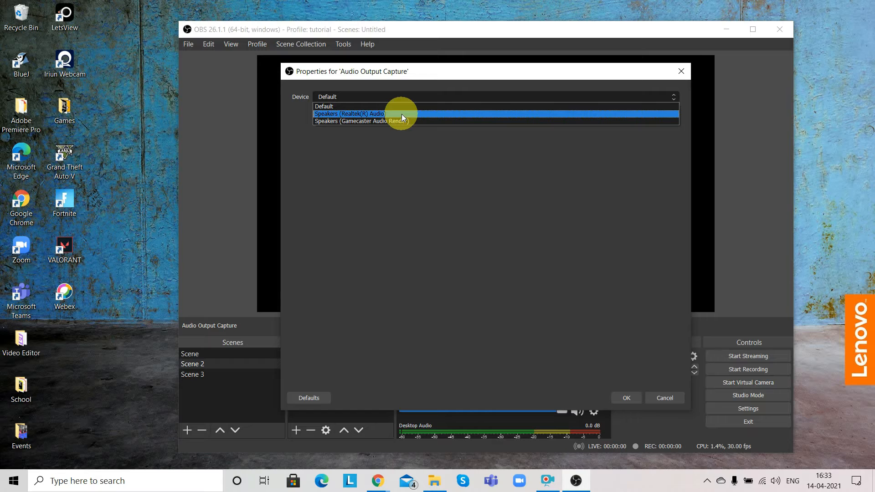
click(402, 114)
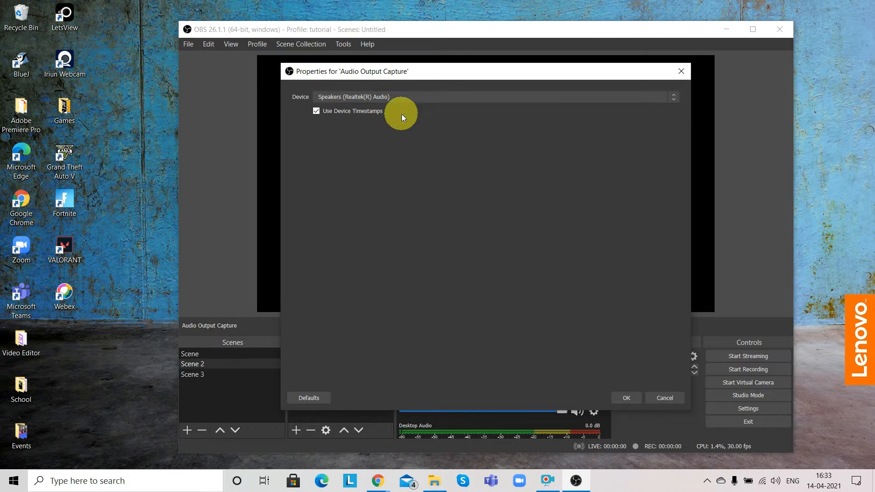
click(637, 398)
scroll(421, 407, down, 1)
scroll(420, 408, down, 1)
Switch to Chrome, open YouTube in a new tab, and play the Filmora X watermark removal video from the channel's uploads.
mouse_move(377, 479)
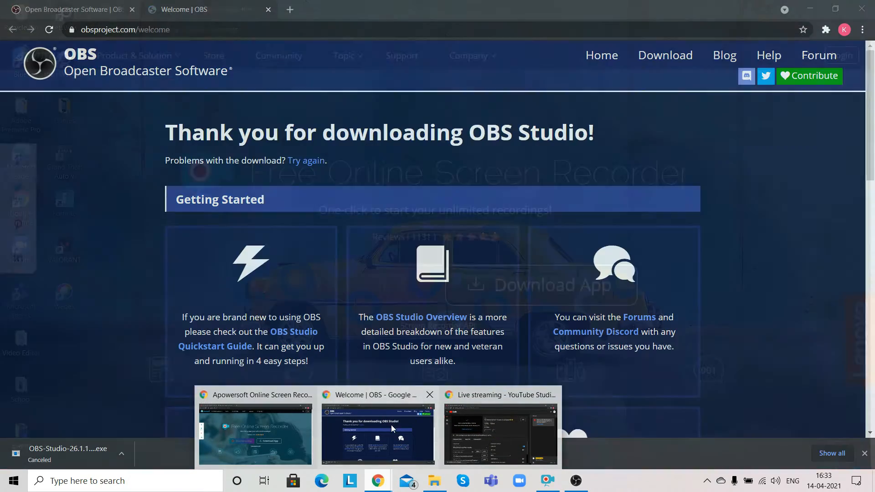
click(391, 425)
click(290, 9)
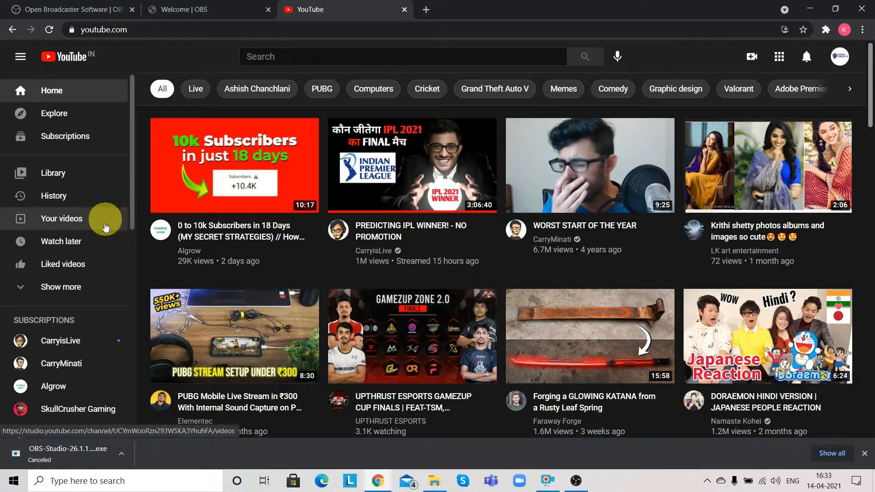
click(79, 220)
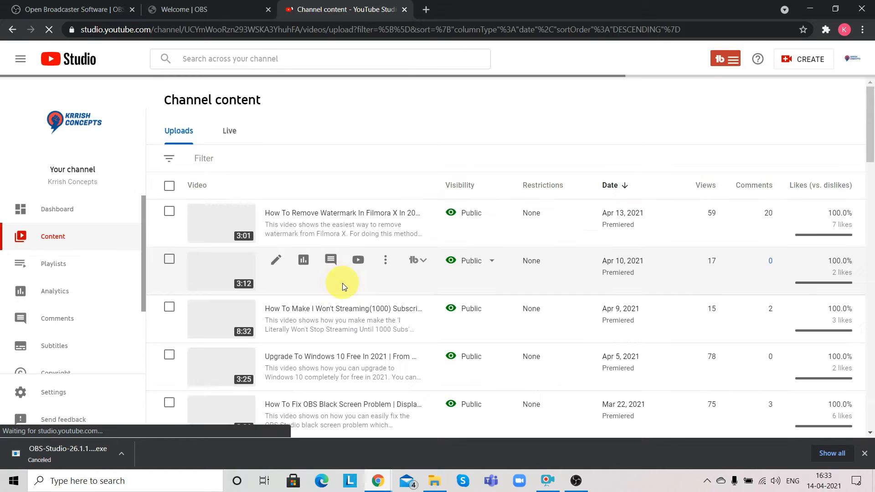
click(358, 215)
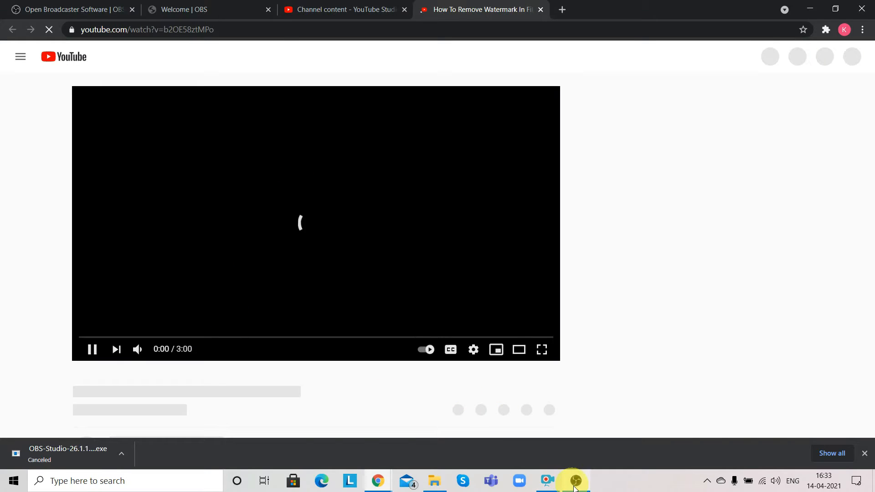
Move the OBS window beside the playing video to check the Audio Output Capture meter, and pause the video.
click(575, 487)
drag(432, 27, 598, 27)
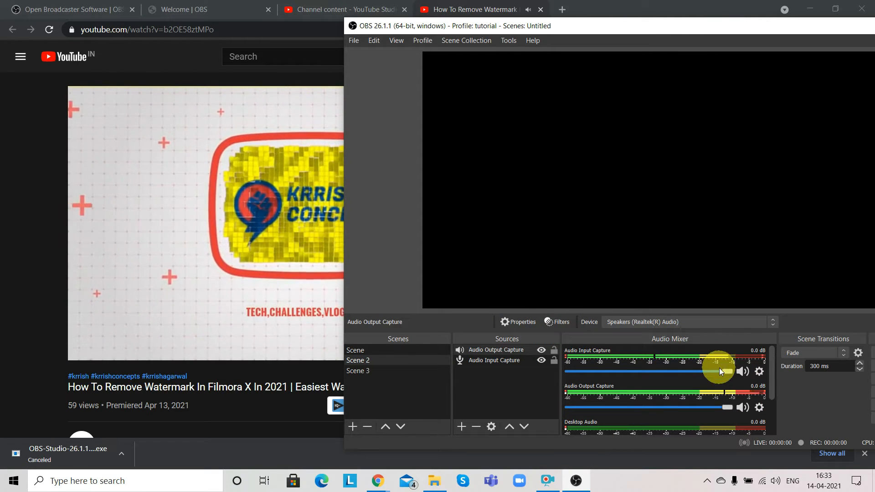
click(200, 217)
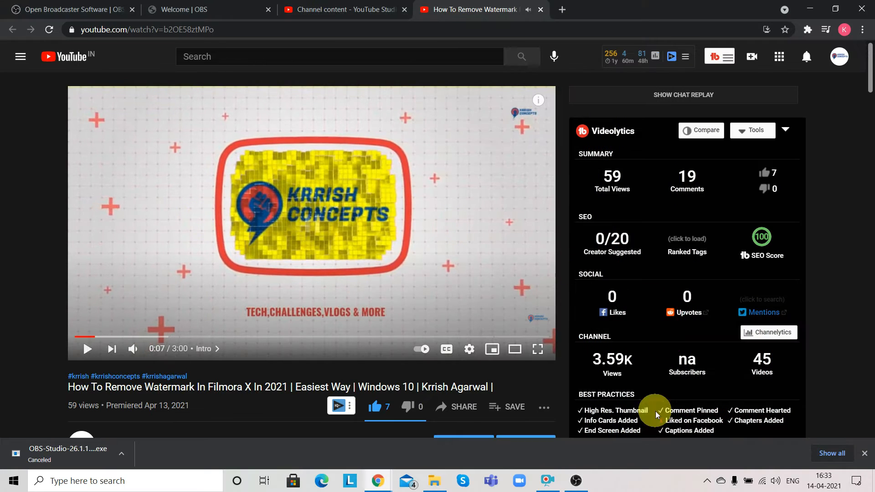
Switch back to OBS and add a new Browser source to Scene 2.
click(576, 480)
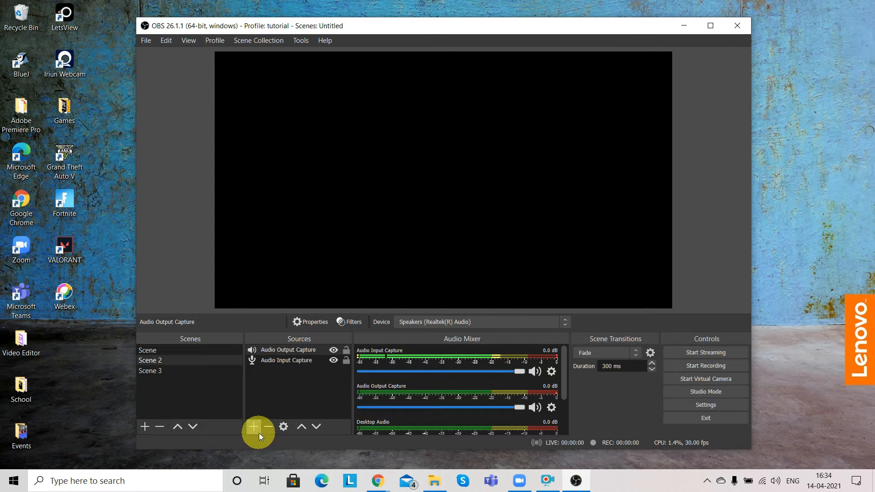
click(254, 426)
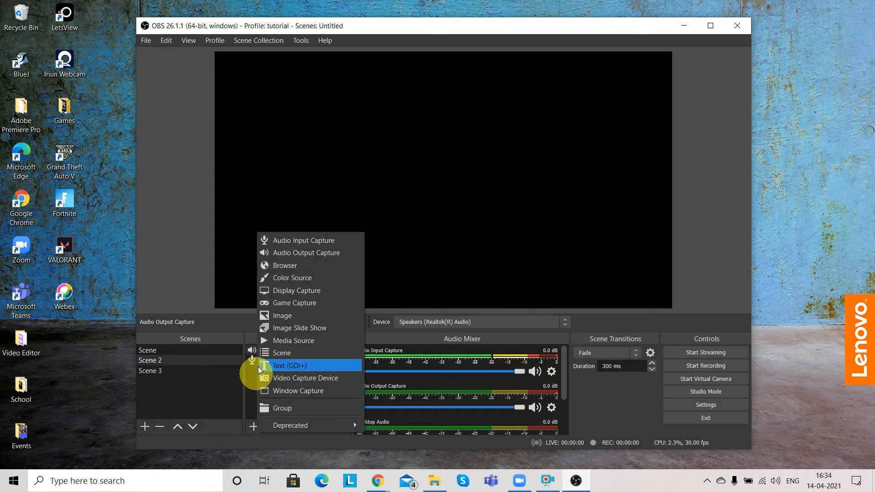
click(328, 265)
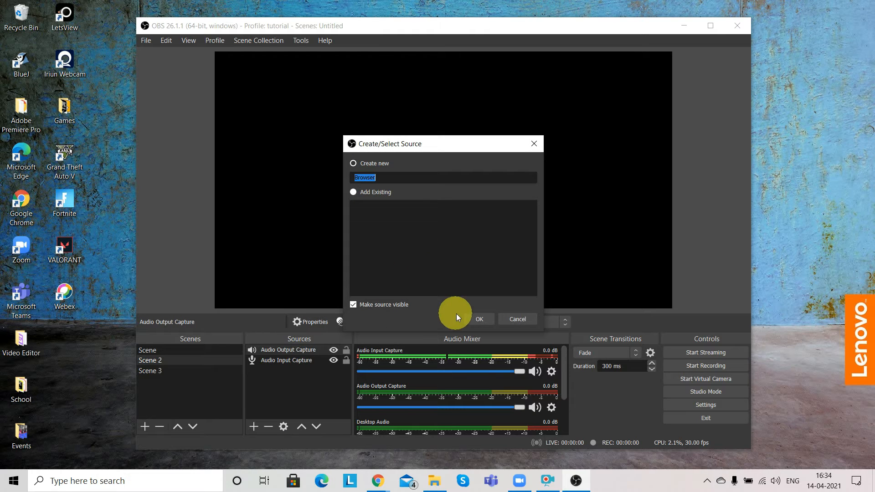
click(479, 319)
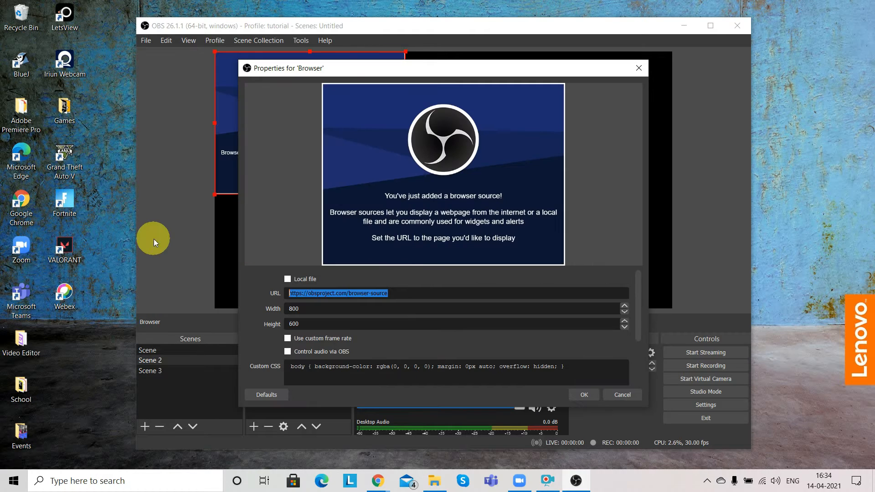
Copy the address of the YouTube Studio live streaming page from Chrome and paste it as the Browser source's URL.
mouse_move(376, 472)
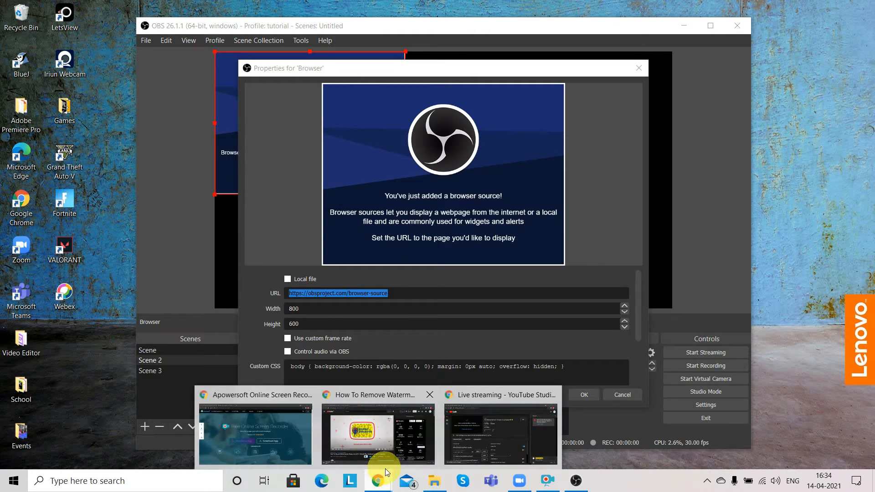
click(453, 433)
drag(274, 29, 54, 3)
key(ctrl+c)
key(super+d)
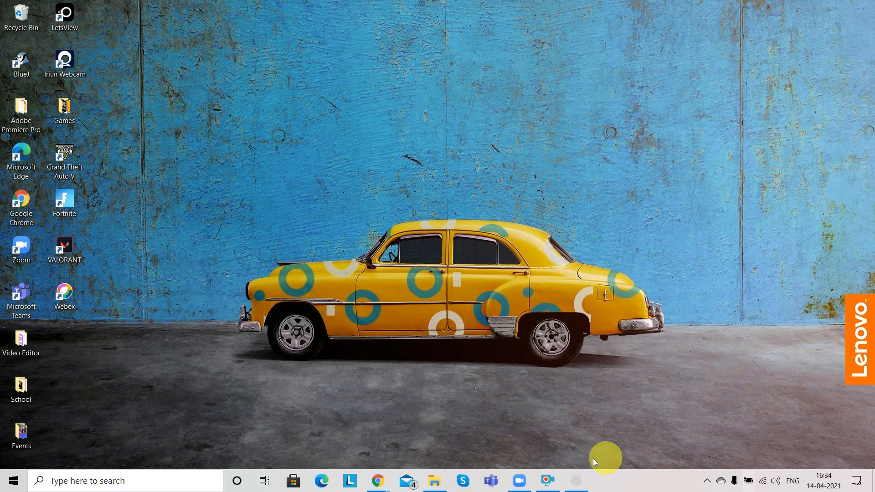
click(707, 480)
click(716, 424)
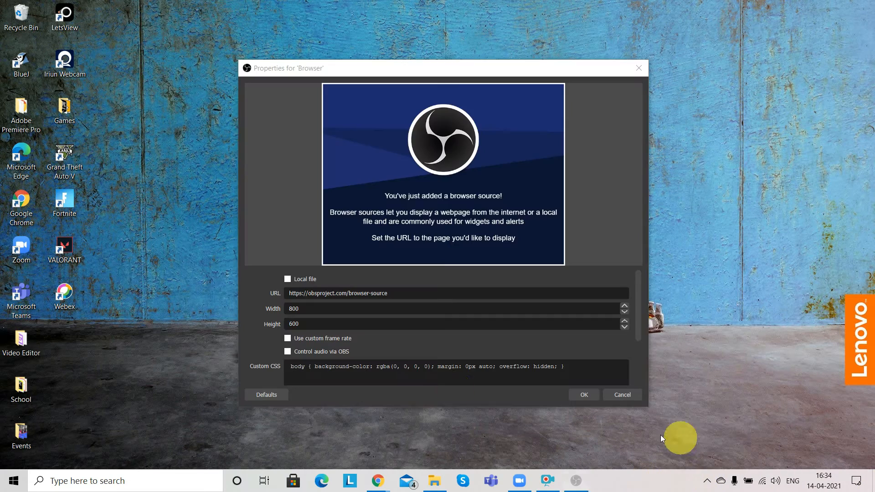
drag(400, 292, 280, 268)
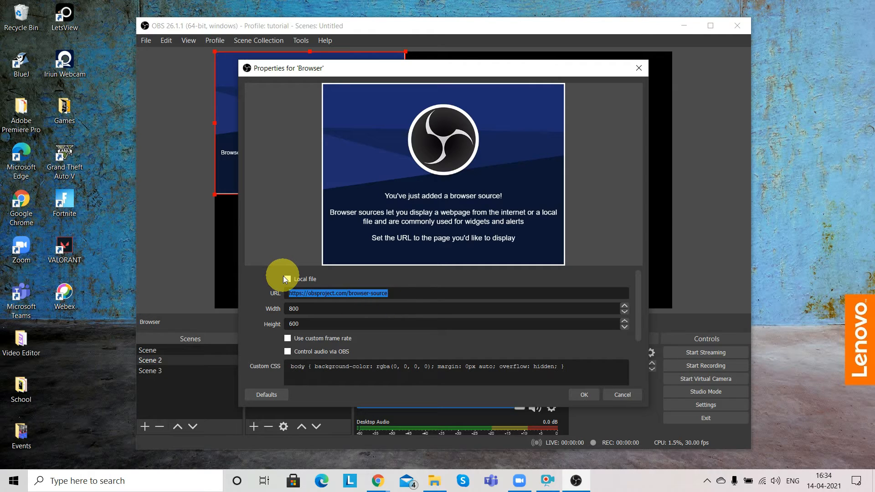
key(ctrl+v)
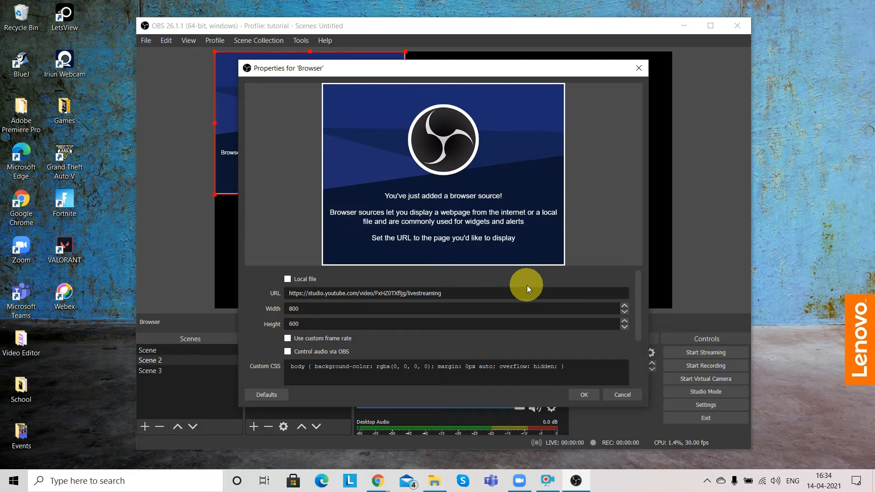
Set the Browser source's width to 1920 and height to 1080, and accept its properties.
double_click(396, 307)
text(1920)
key(Tab)
text(1080)
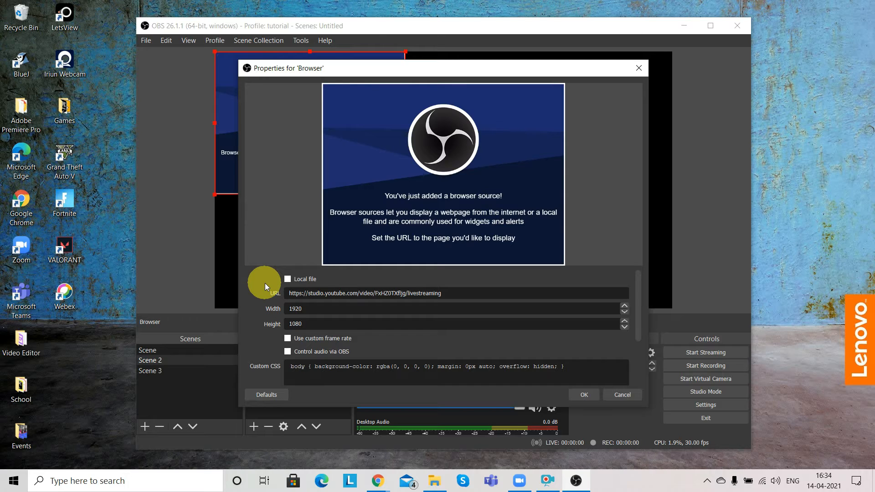
click(573, 393)
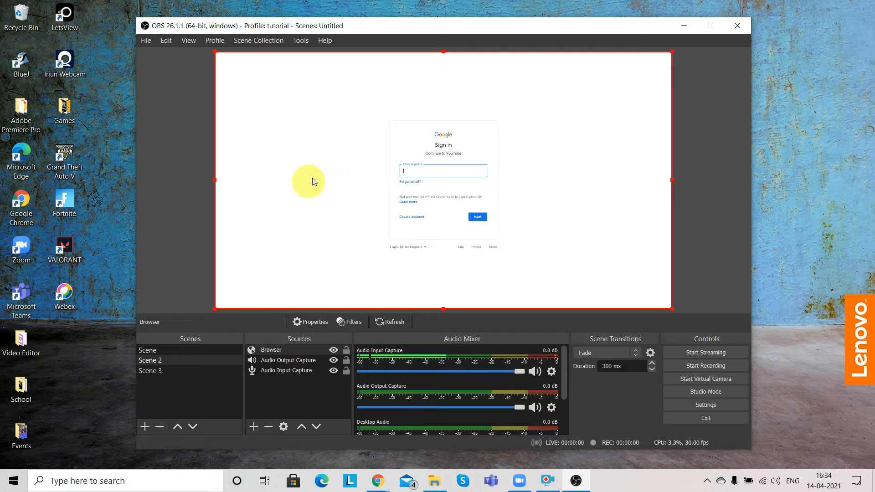
Switch to Chrome to view the YouTube Studio live streaming page, and return to OBS.
click(381, 461)
mouse_move(402, 477)
click(482, 430)
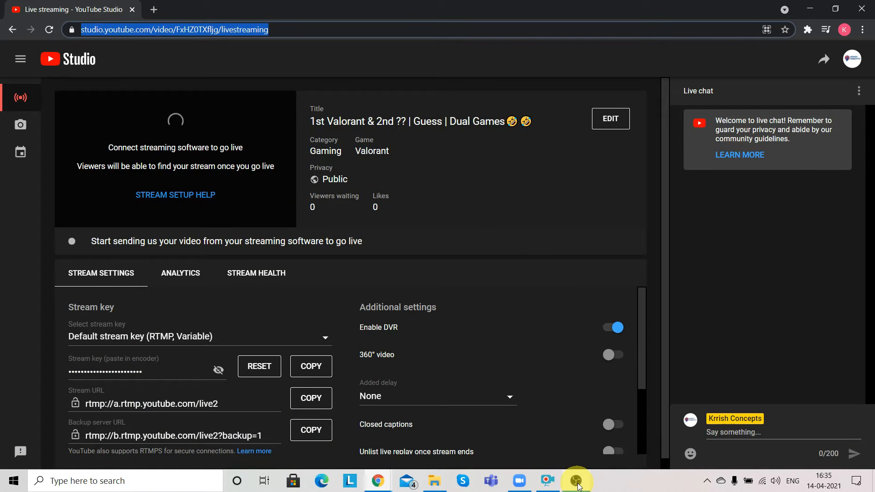
click(576, 481)
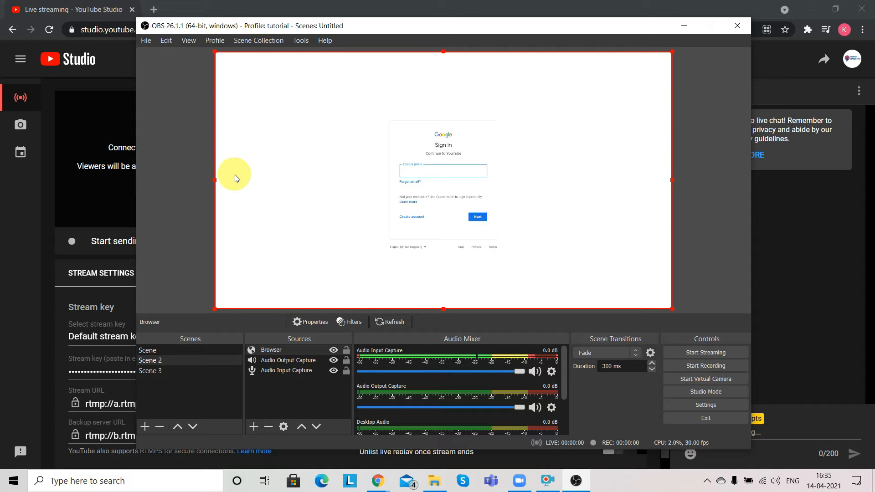
Dismiss the removal of the Browser source, and hide and lock it instead.
click(262, 426)
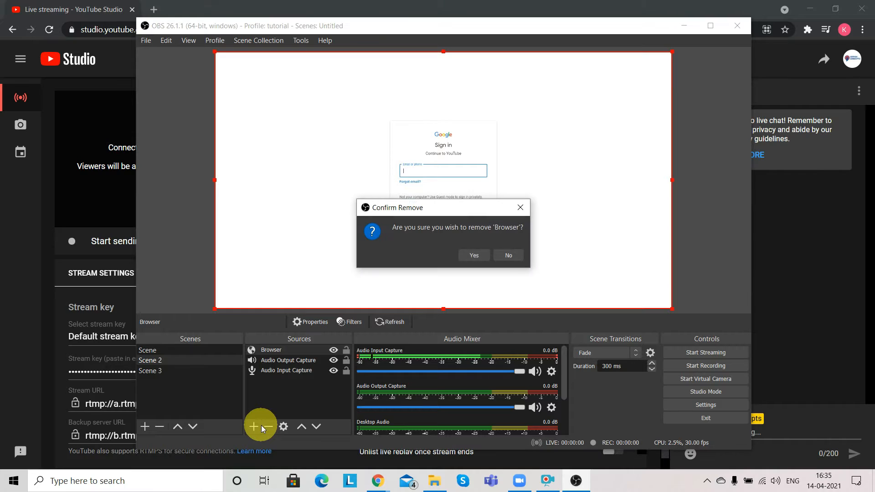
click(519, 208)
click(335, 351)
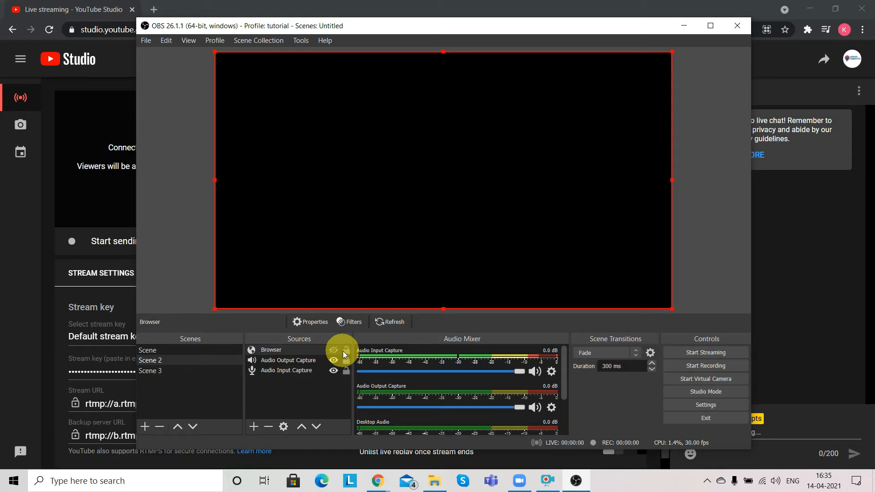
click(344, 351)
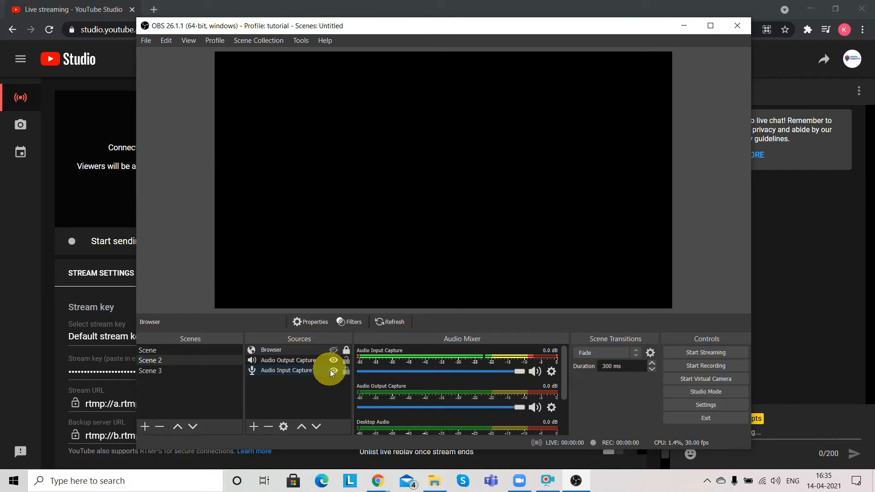
Add a new Color Source to Scene 2 with its color set to white (#ffffff).
click(254, 430)
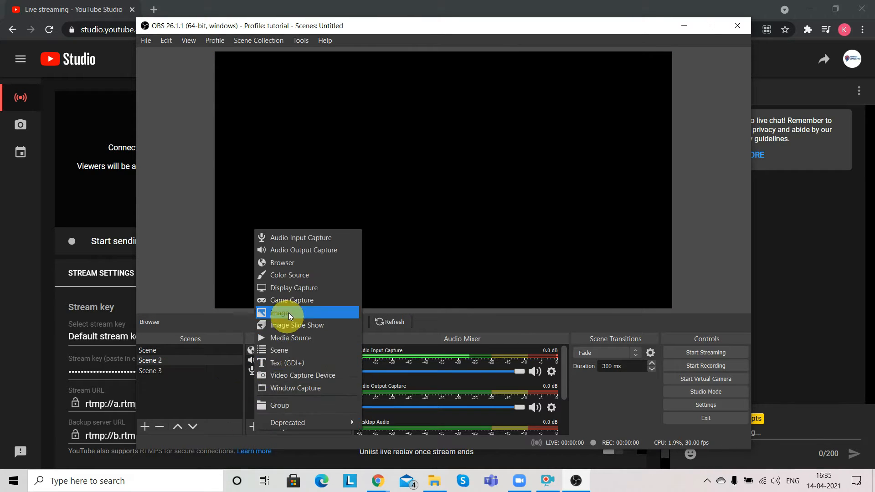
click(287, 275)
click(477, 319)
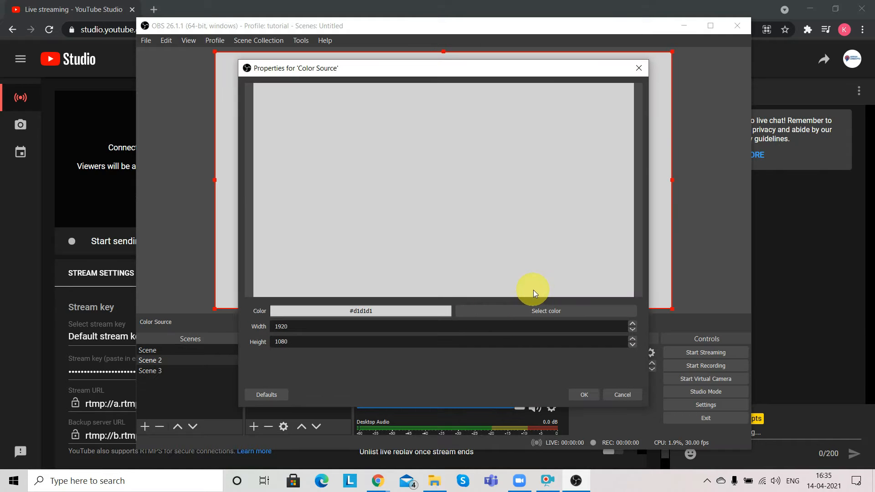
click(544, 308)
click(357, 294)
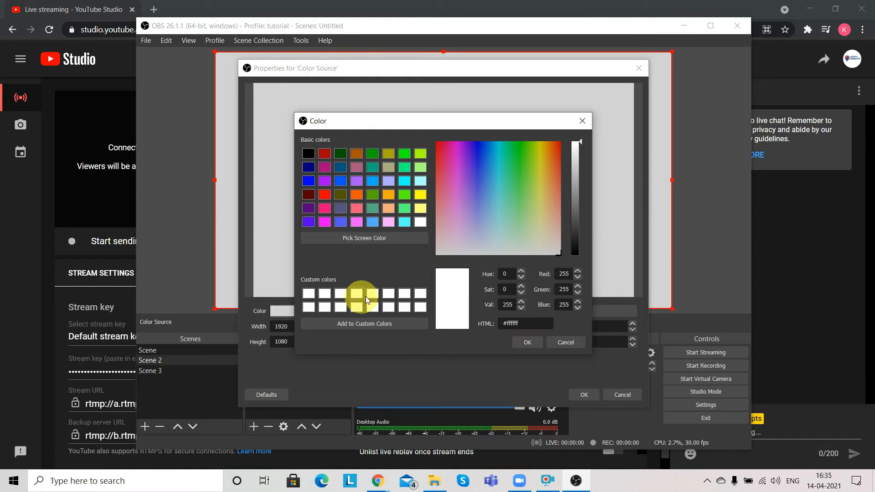
click(527, 342)
click(584, 395)
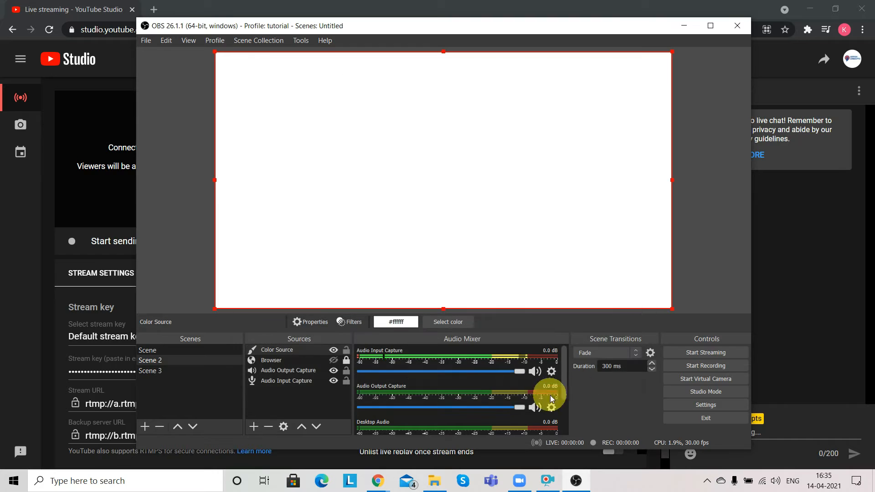
Move the Browser source above the Color Source and view the Browser source's properties.
drag(293, 346, 311, 349)
click(313, 348)
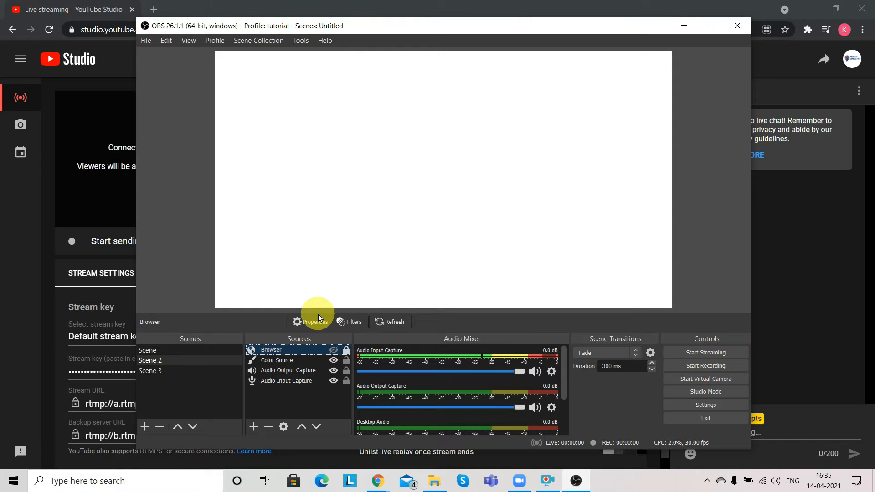
click(315, 325)
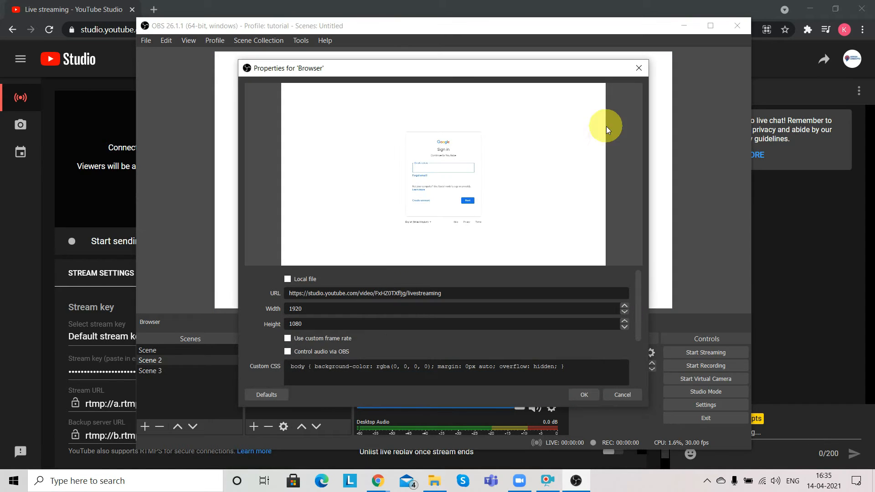
click(640, 69)
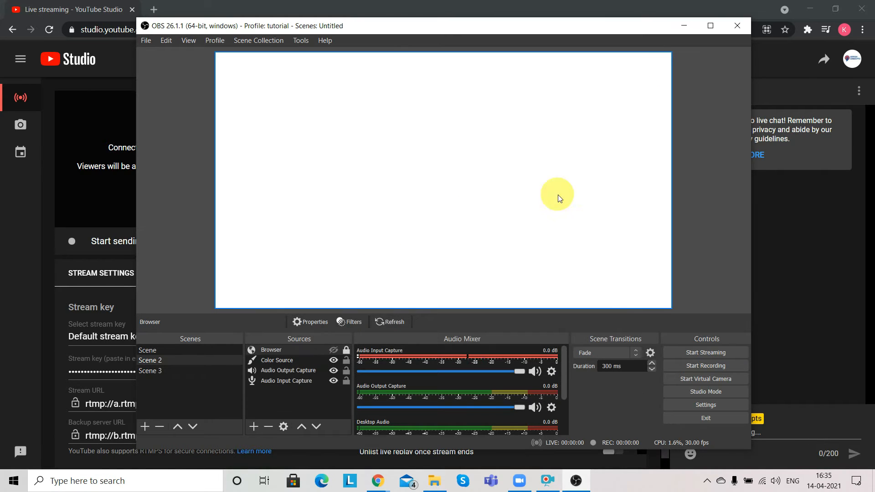
Unlock the Browser source and move it below the Color Source.
click(347, 359)
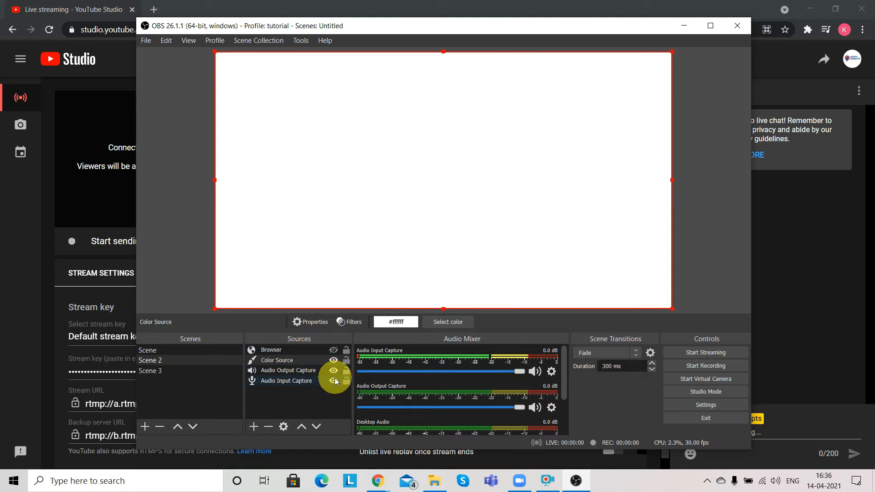
drag(302, 352, 303, 361)
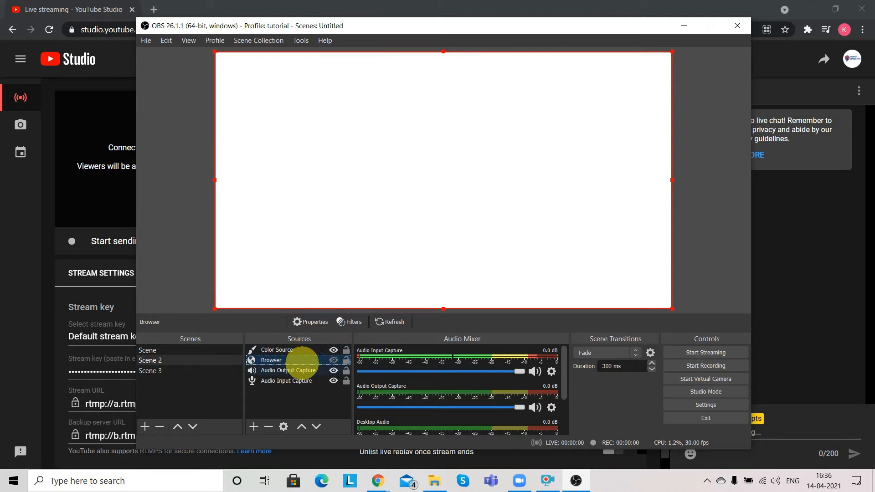
Add a new Display Capture source to Scene 2 with Display 1: 1920x1080 @ 0,0, bringing OBS up over the desktop.
click(253, 426)
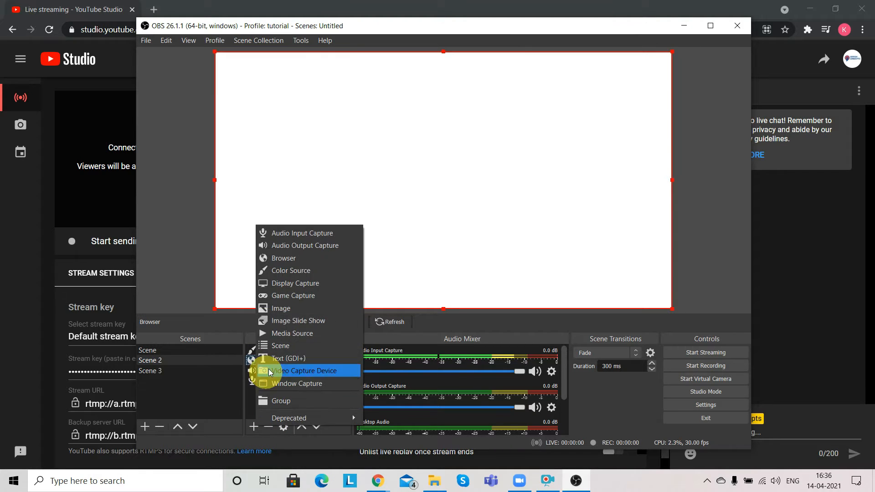
click(318, 284)
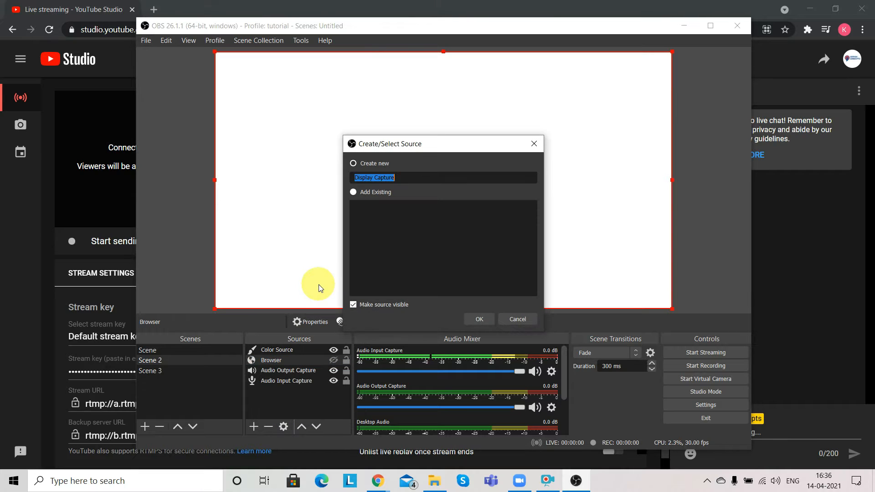
click(871, 488)
click(578, 478)
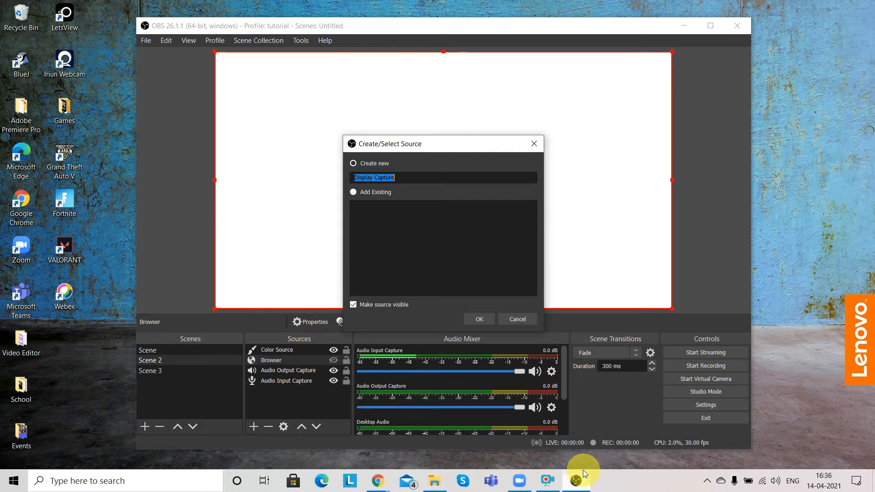
click(479, 314)
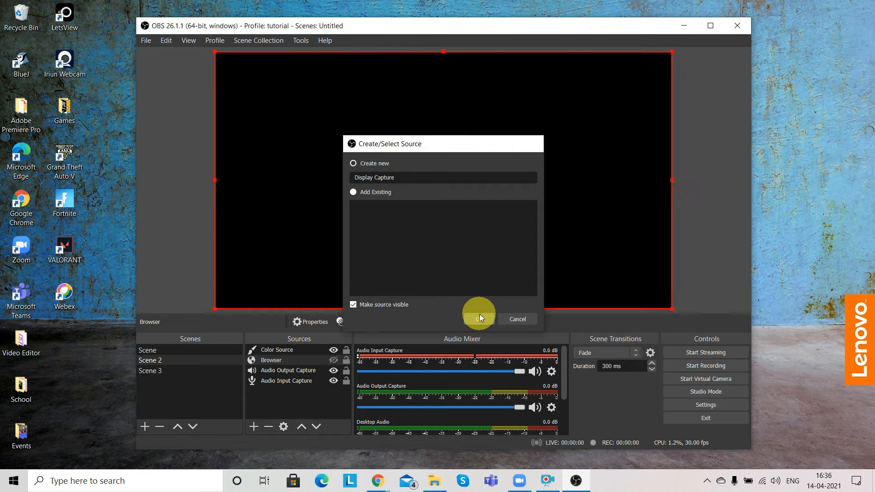
click(416, 313)
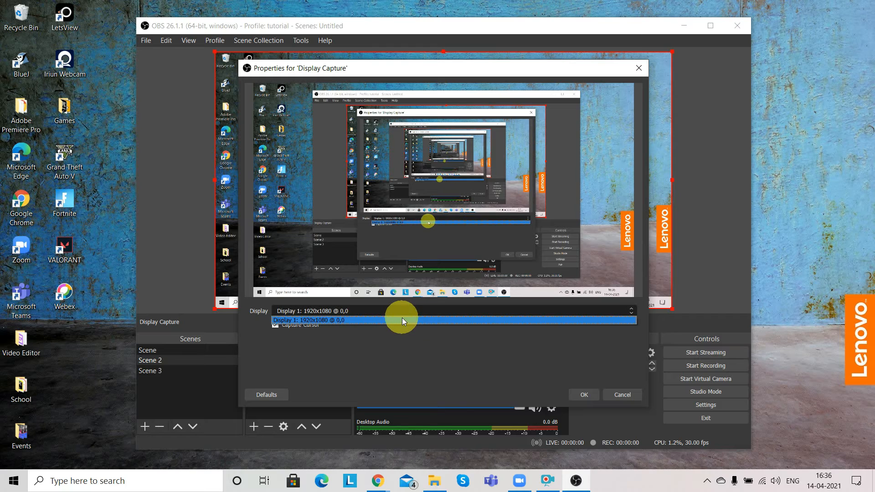
click(402, 319)
click(585, 394)
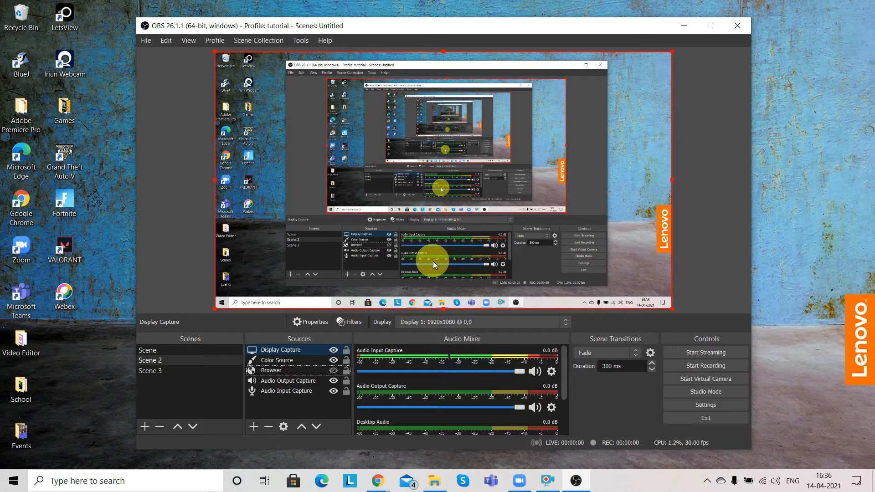
Add a new Image source to Scene 2 using 100-letters.png from the Downloads folder.
click(254, 425)
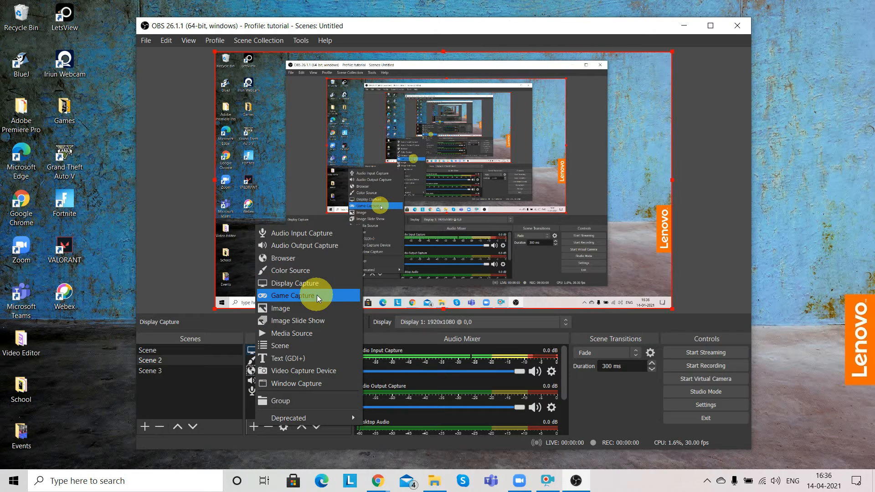
click(310, 307)
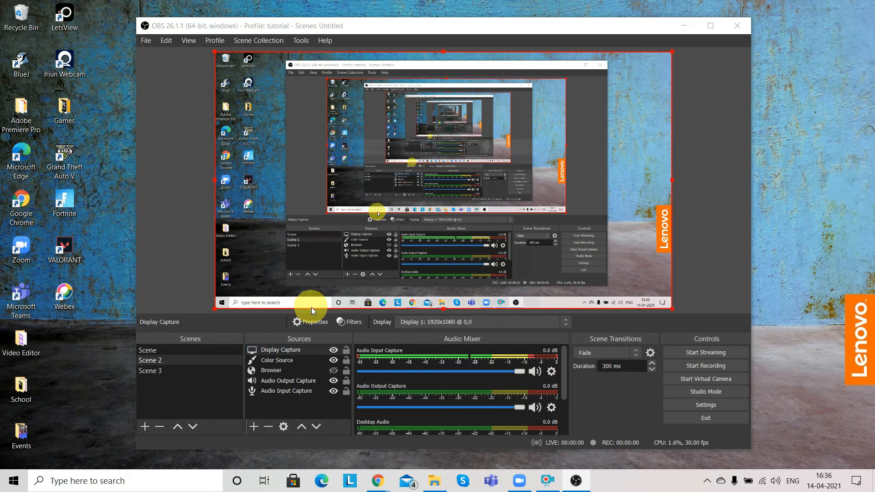
click(474, 321)
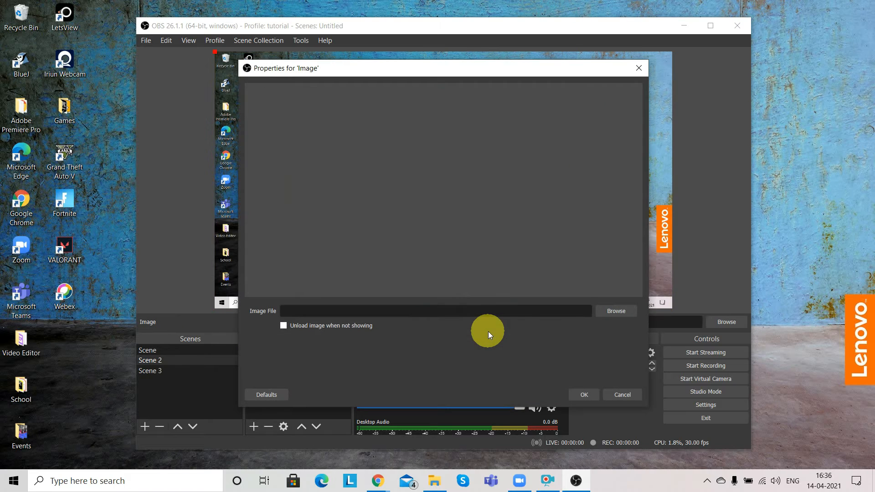
click(613, 313)
scroll(430, 206, down, 5)
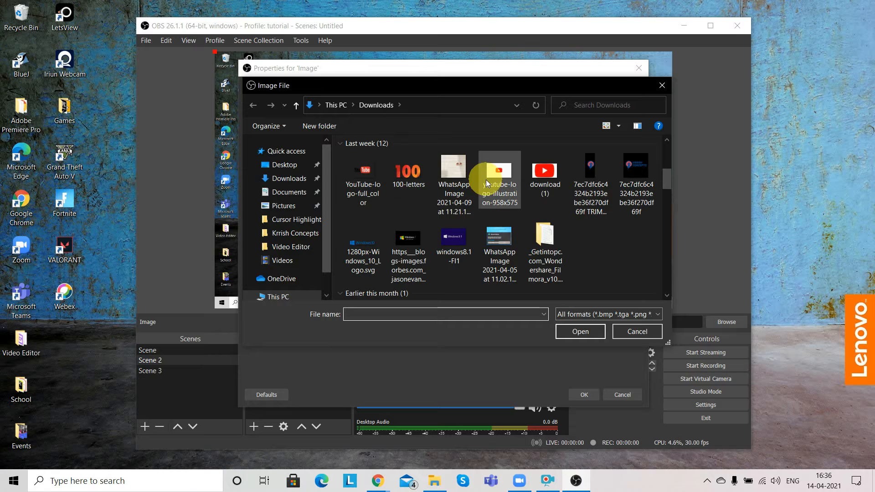
double_click(410, 172)
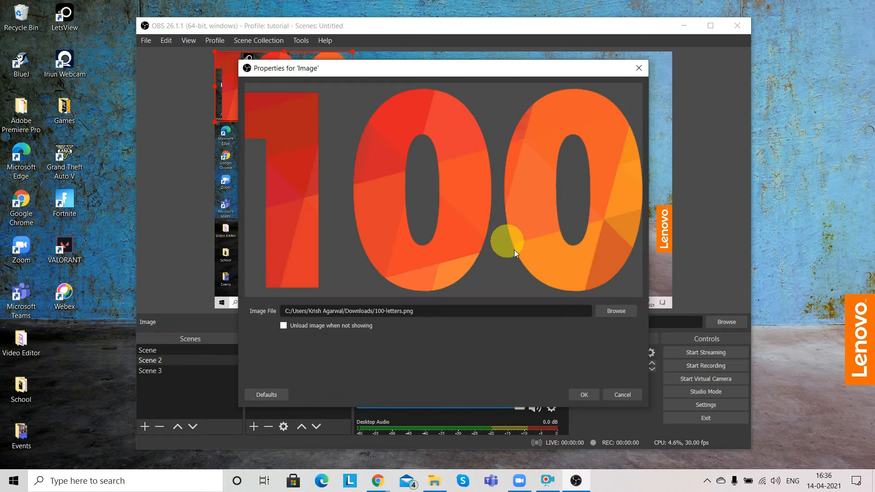
click(576, 395)
mouse_move(253, 86)
mouse_down()
mouse_move(333, 123)
mouse_move(258, 90)
mouse_up()
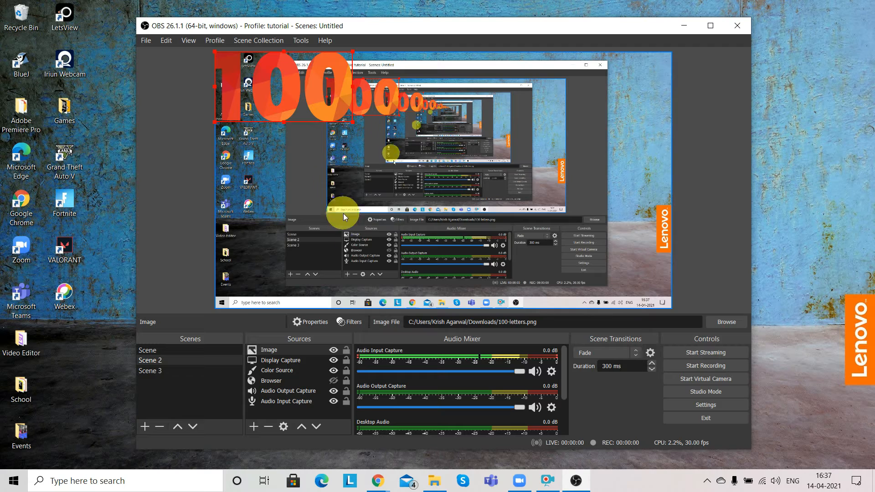
Add a new Text (GDI+) source reading SUBSCRIBE, viewing the font options and keeping the default Arial font.
click(253, 426)
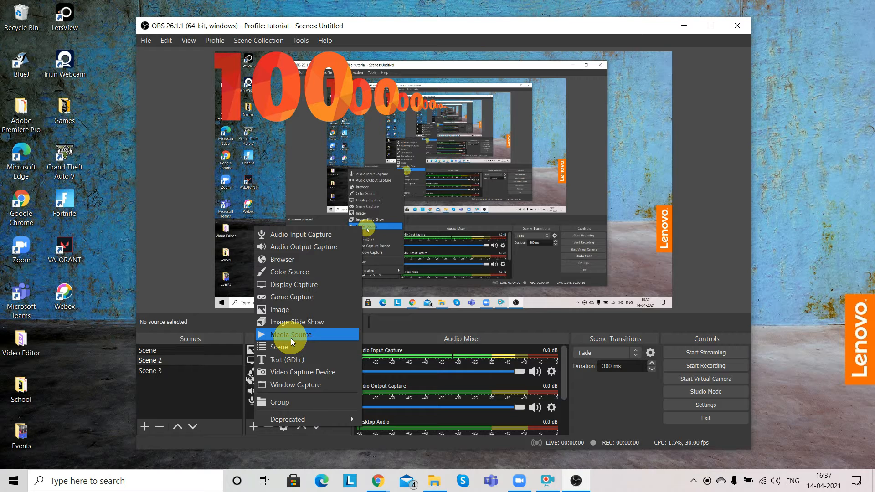
click(300, 358)
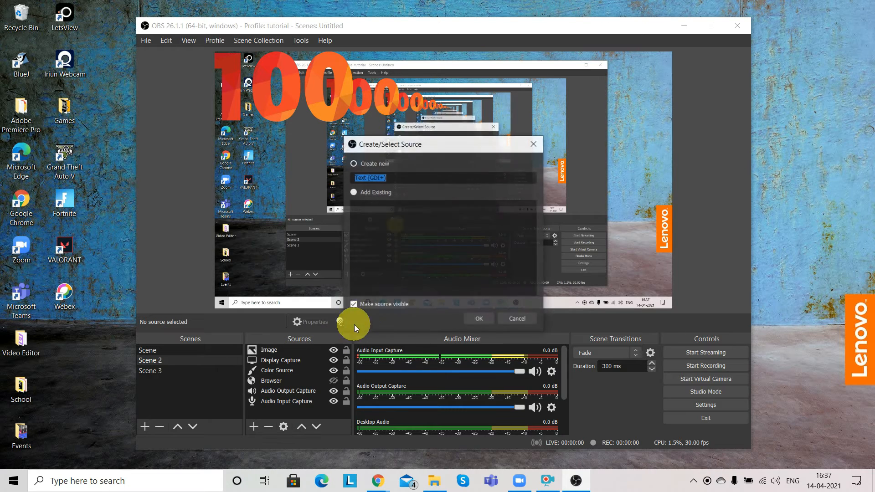
click(479, 318)
click(451, 326)
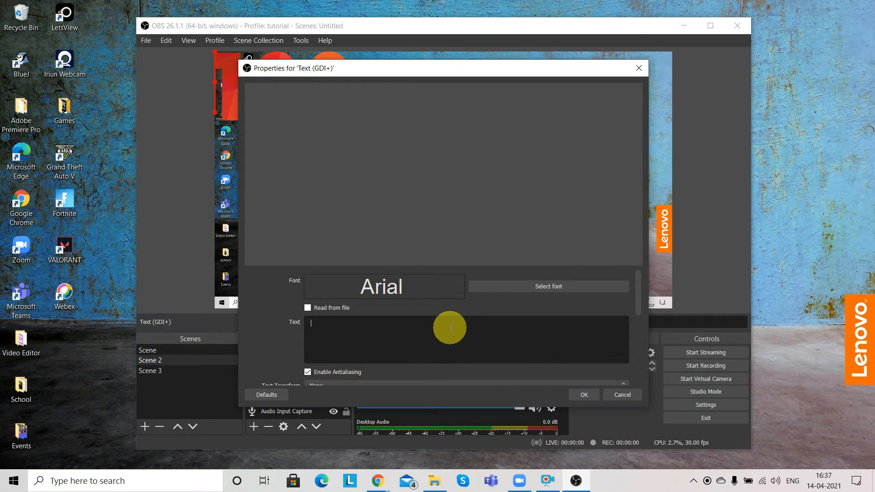
text(SUBSC)
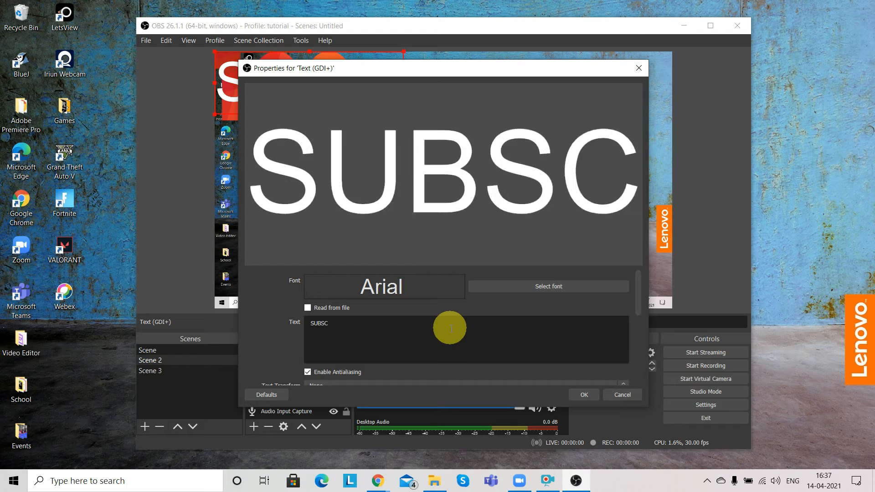
text(RIBE)
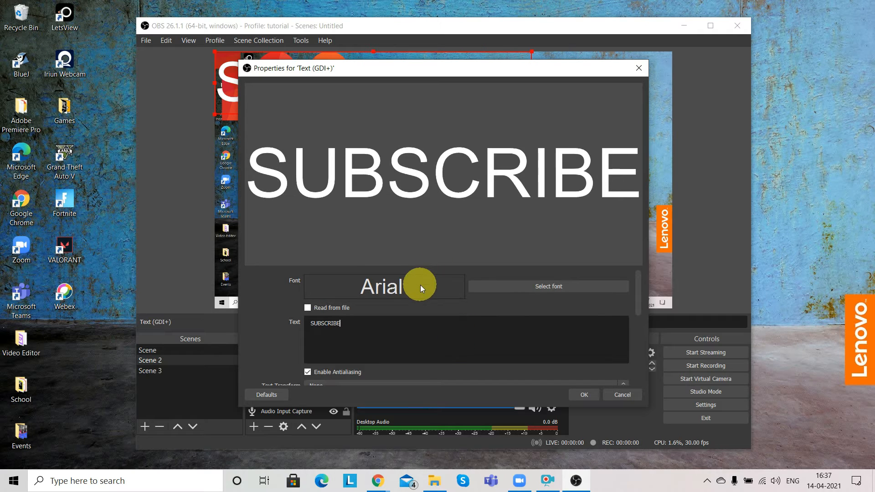
click(492, 285)
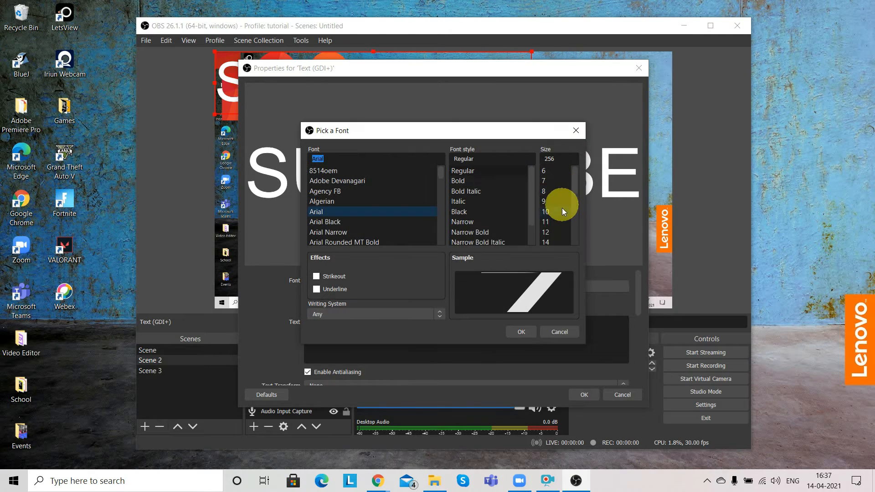
click(576, 130)
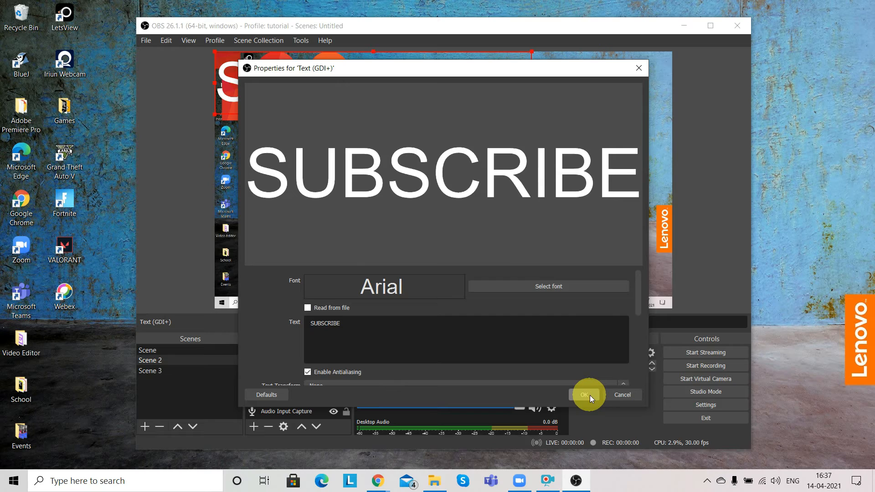
click(590, 395)
Move the SUBSCRIBE text to the lower-right corner of the canvas and shrink it to a small caption.
drag(448, 214, 494, 279)
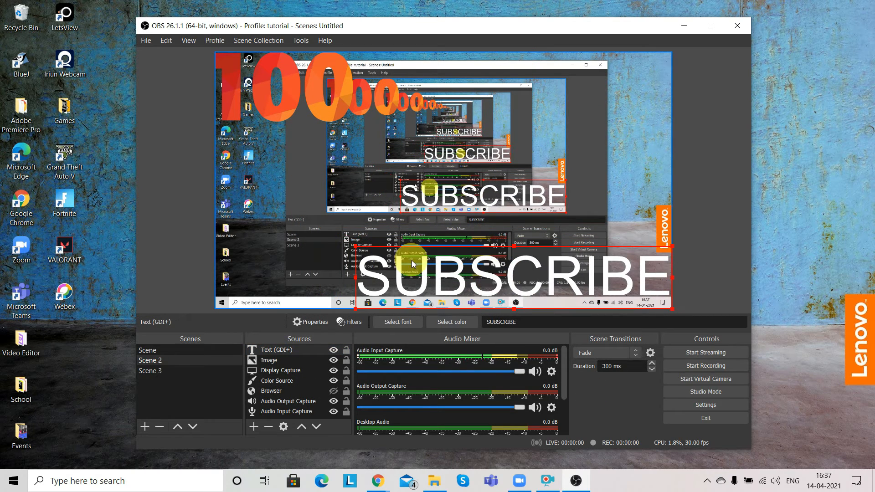
drag(355, 246, 587, 287)
click(559, 299)
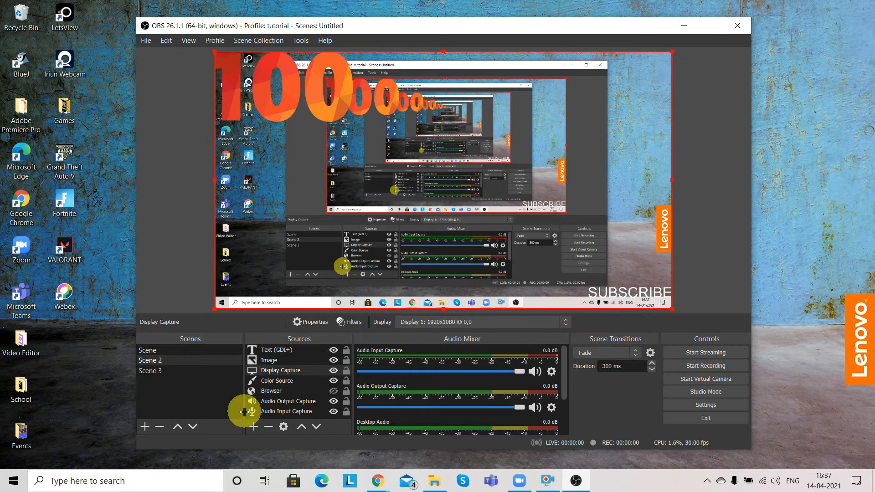
Add a new Video Capture Device source to Scene 2 with Integrated Camera as the device.
click(251, 426)
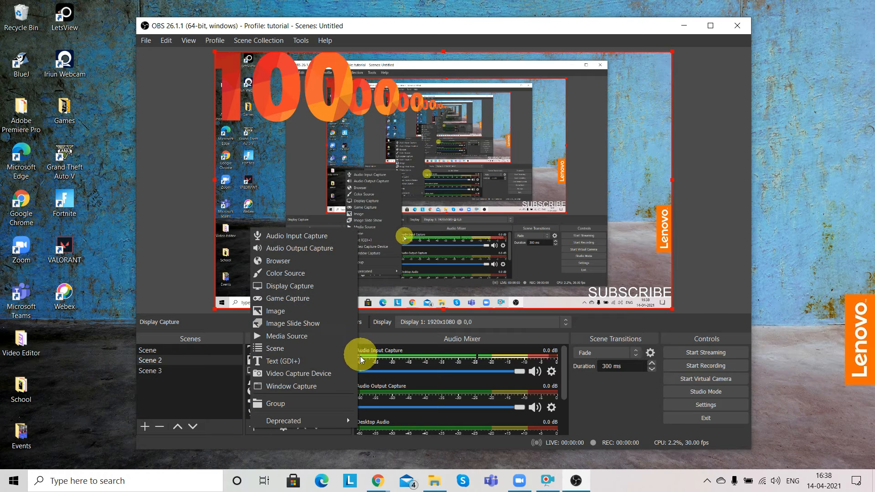
click(321, 373)
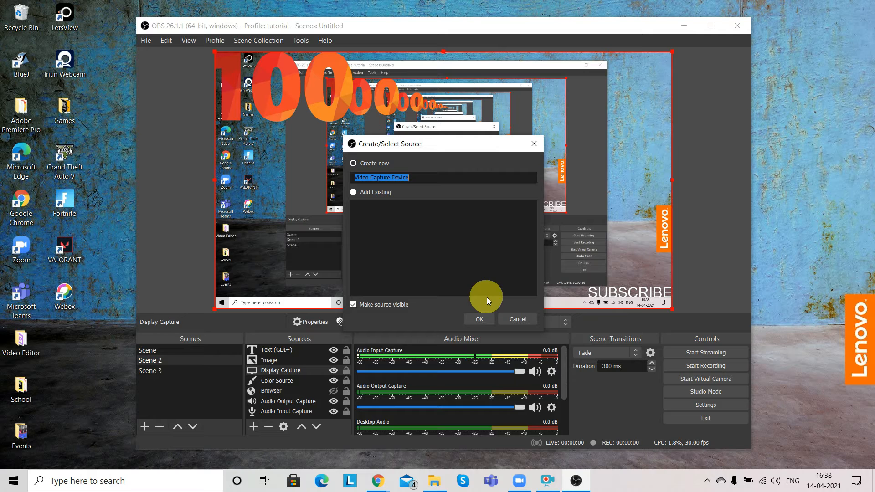
click(477, 316)
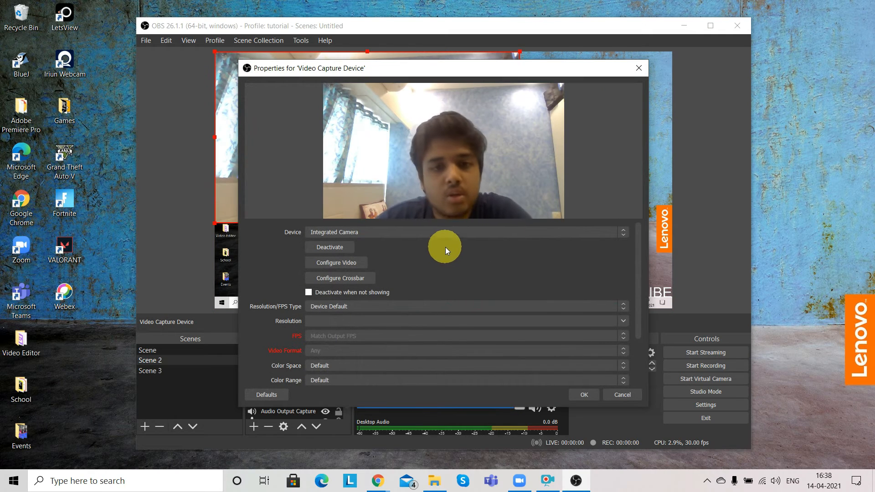
click(452, 232)
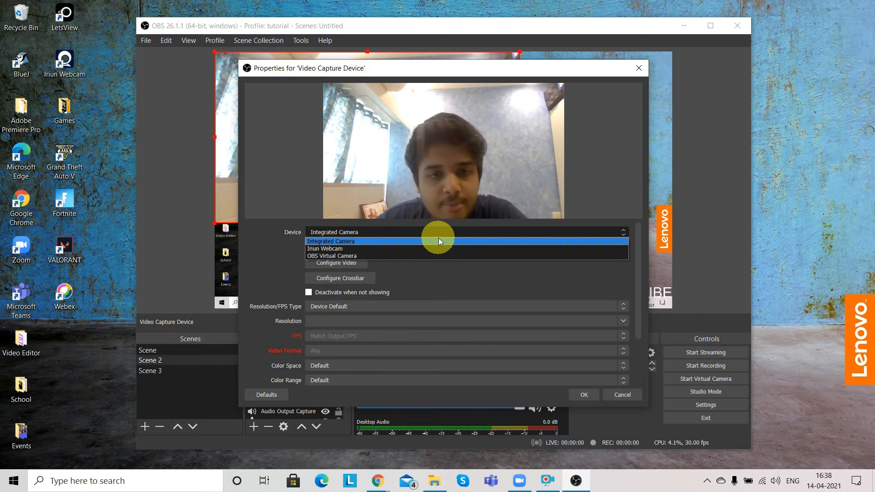
click(433, 241)
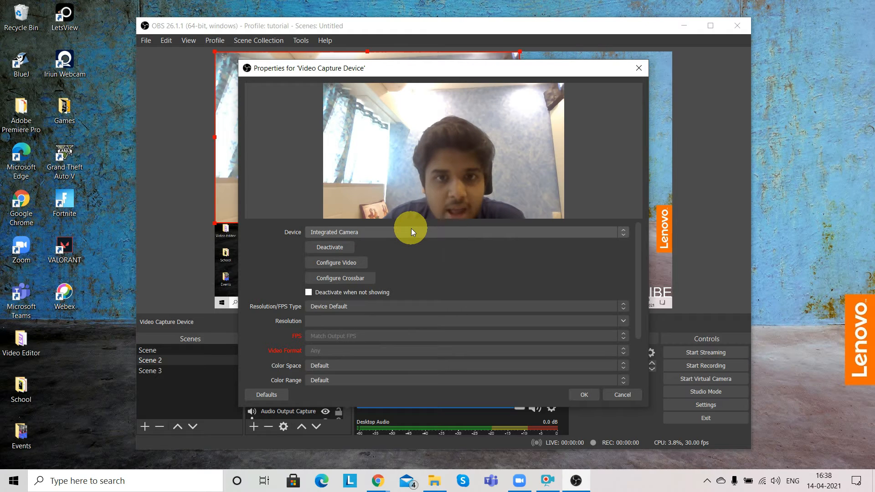
click(411, 231)
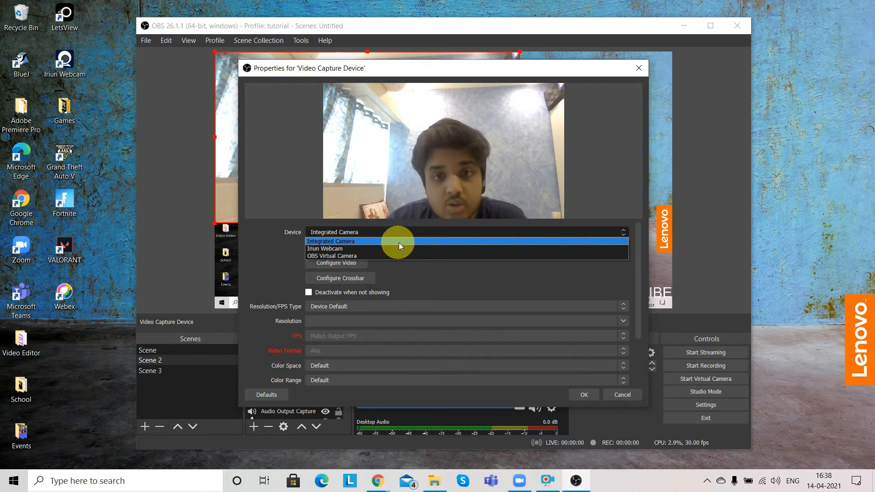
click(402, 234)
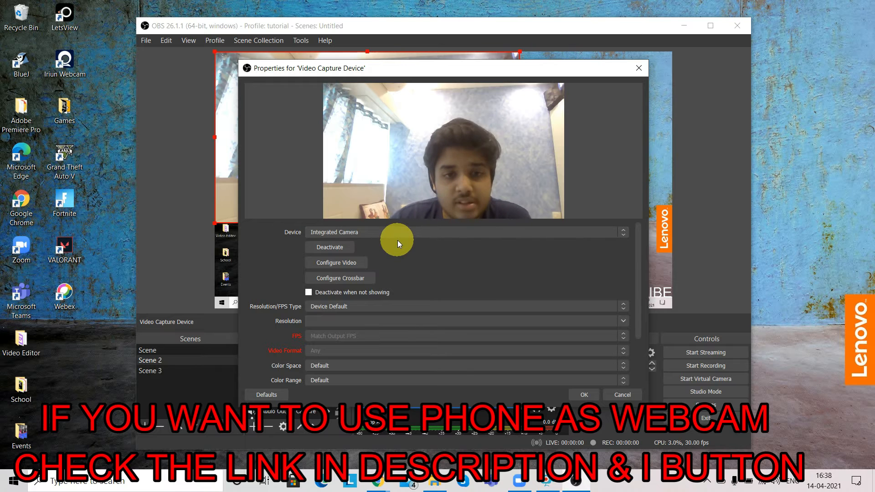
scroll(503, 288, down, 5)
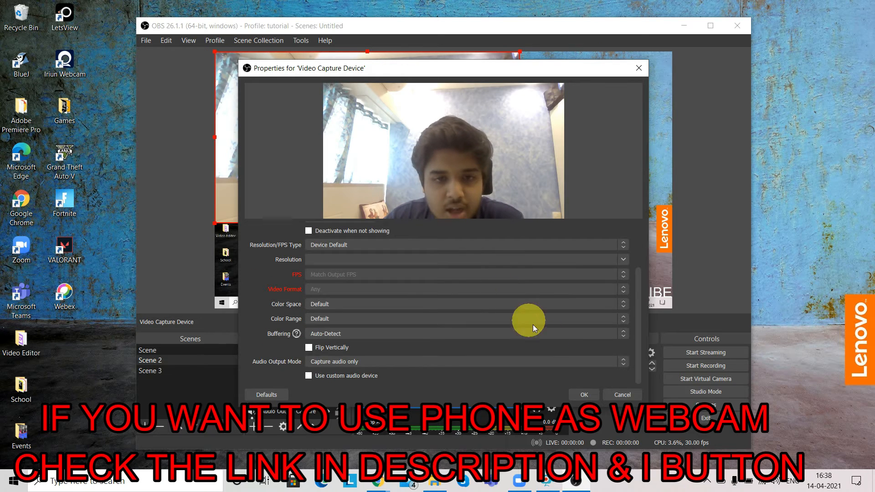
click(584, 395)
Move the webcam picture to the canvas's lower-right corner and shrink it to roughly a quarter of the canvas width.
drag(424, 177, 560, 278)
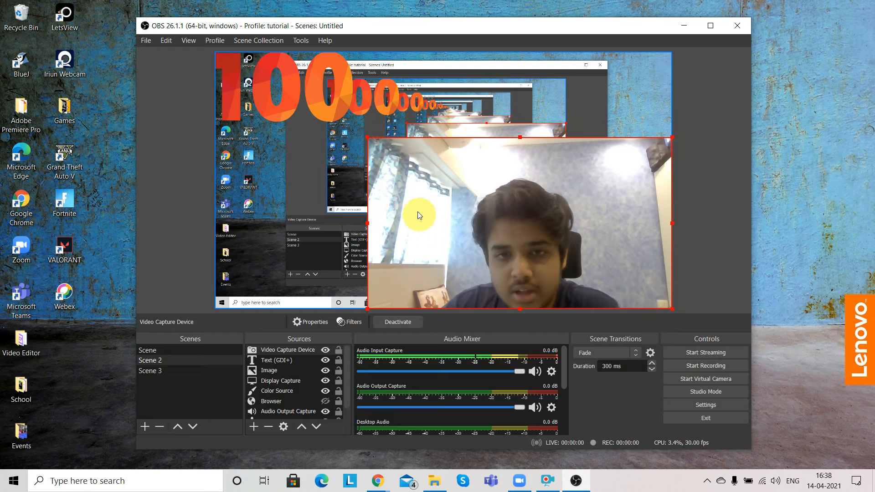
drag(367, 138, 561, 242)
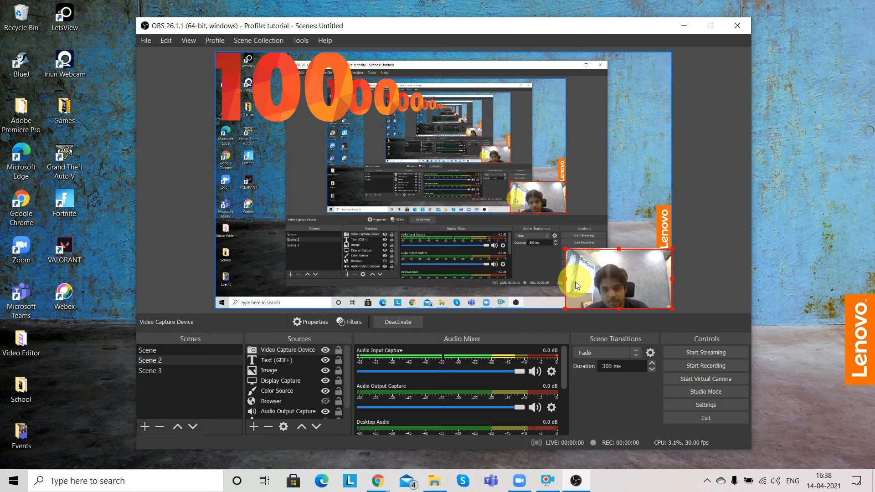
Crop the webcam picture at both sides and the top, keeping it in the canvas's lower-right corner.
drag(565, 278, 579, 279)
drag(672, 278, 650, 280)
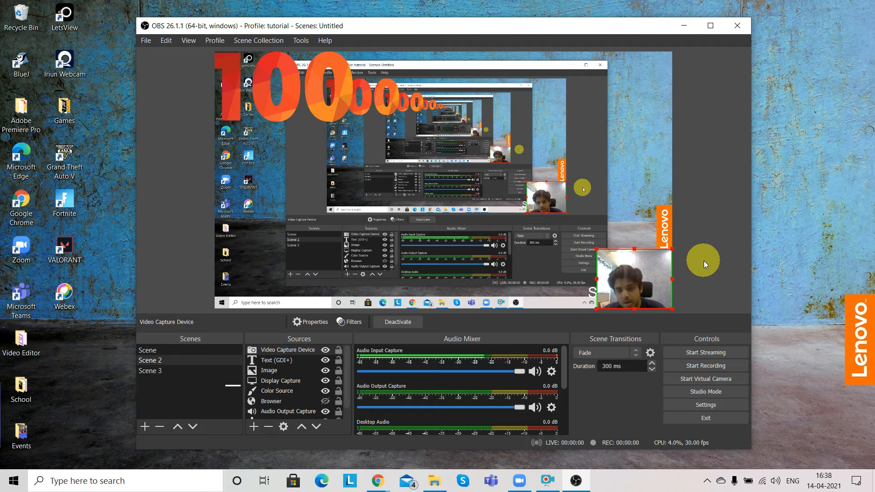
click(703, 261)
click(644, 284)
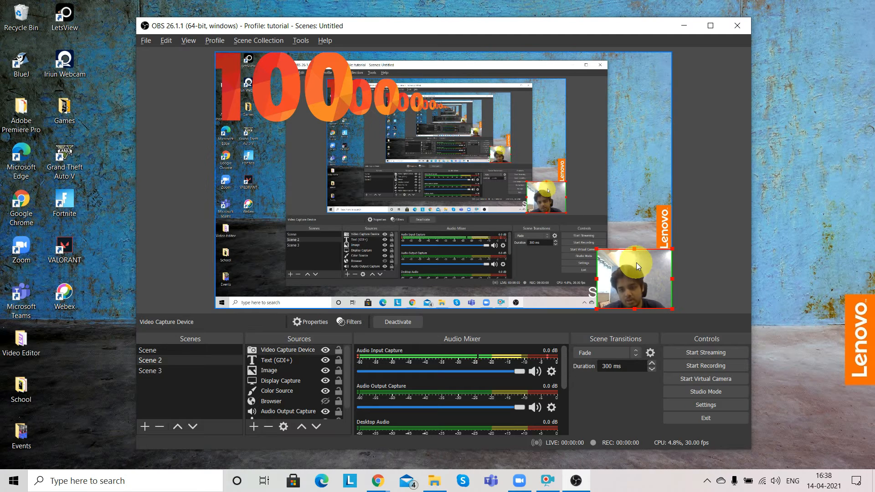
drag(635, 250, 634, 258)
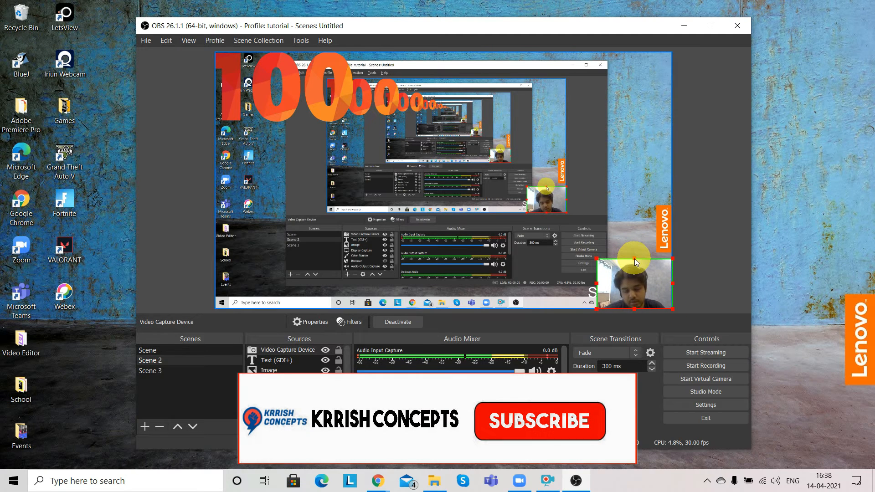
click(709, 234)
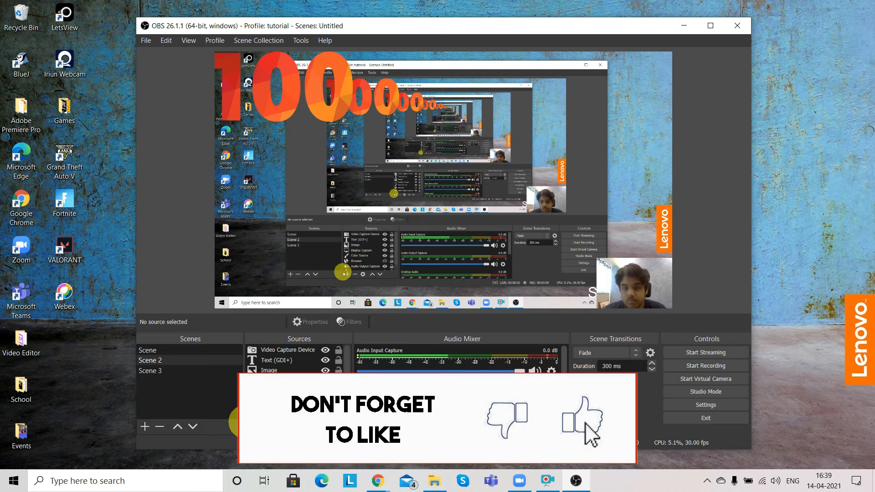
Add a new Window Capture source for the Apowersoft Free Online Screen Recorder window and enlarge it to the width of the 100 image.
click(253, 426)
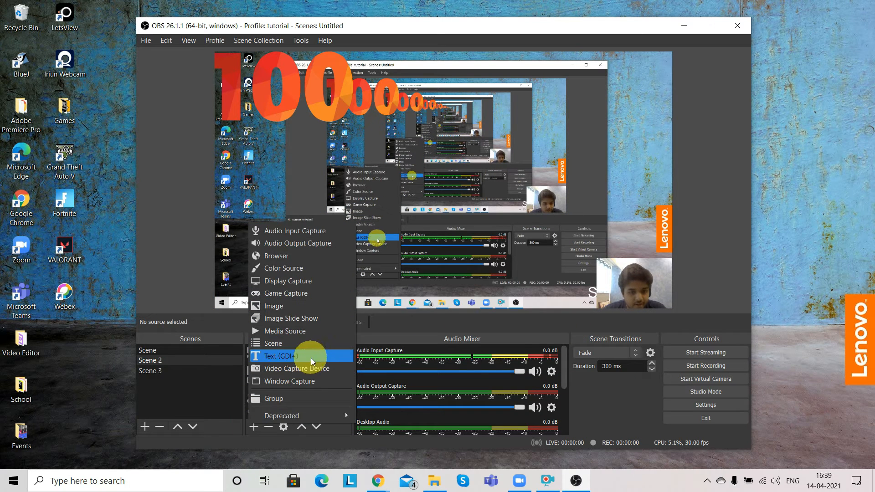
click(313, 381)
click(479, 319)
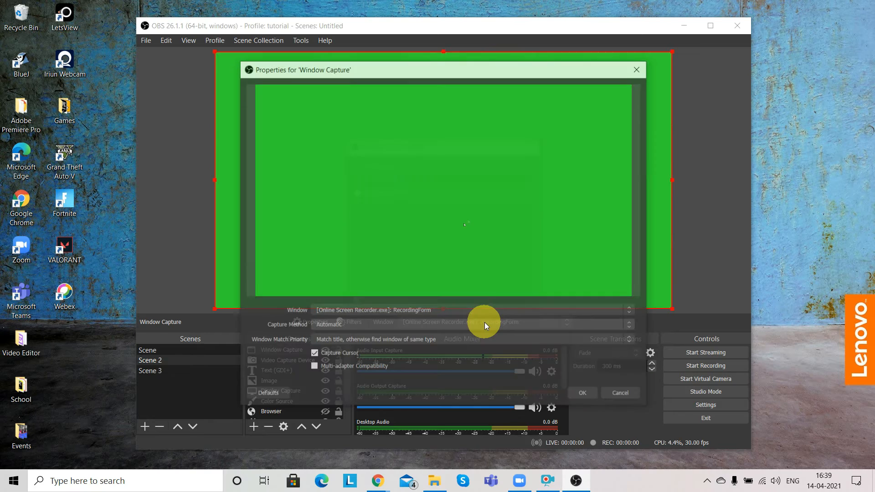
click(475, 313)
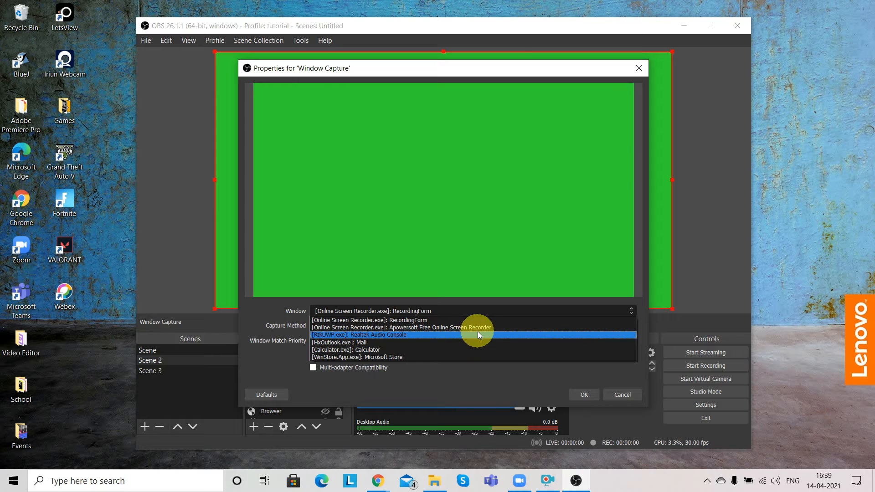
click(482, 327)
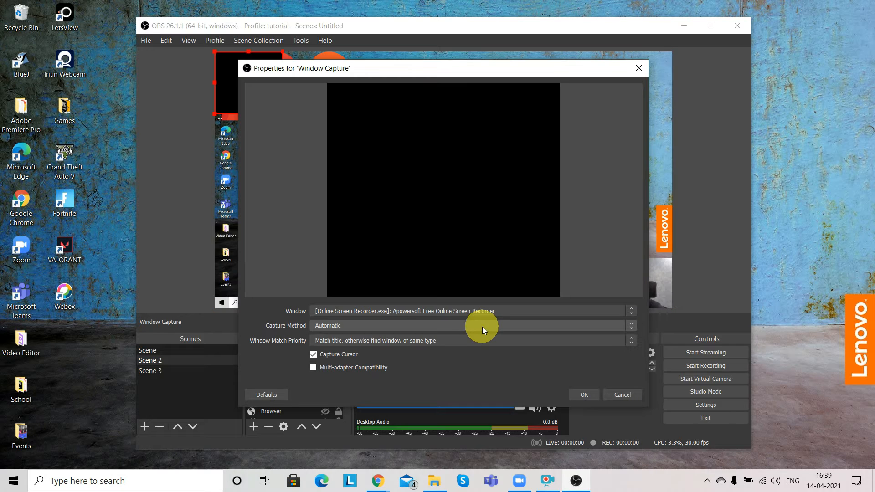
click(594, 391)
drag(280, 108, 351, 125)
Change the Window Capture source to the Online Screen Recorder RecordingForm window and try to move its picture on the canvas.
click(302, 348)
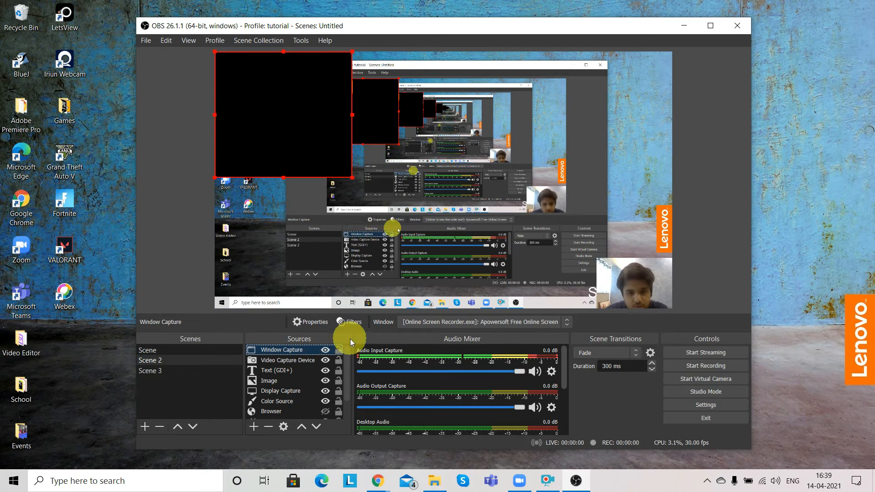
click(422, 323)
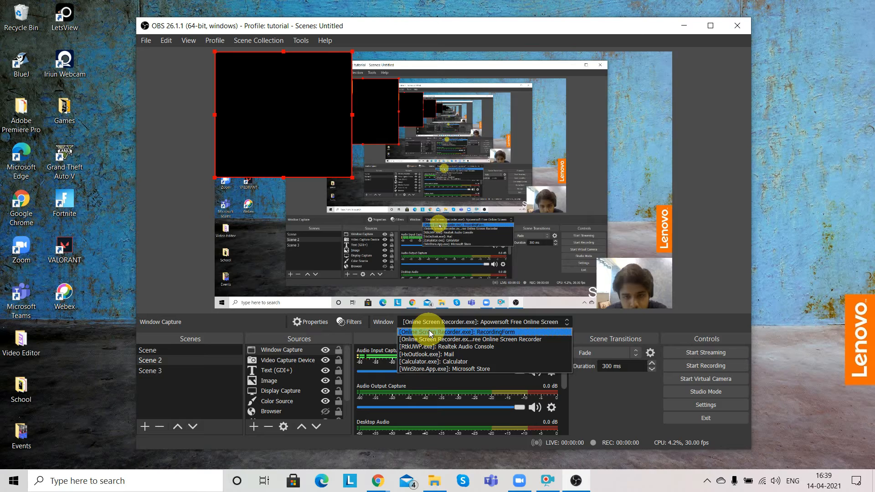
click(430, 332)
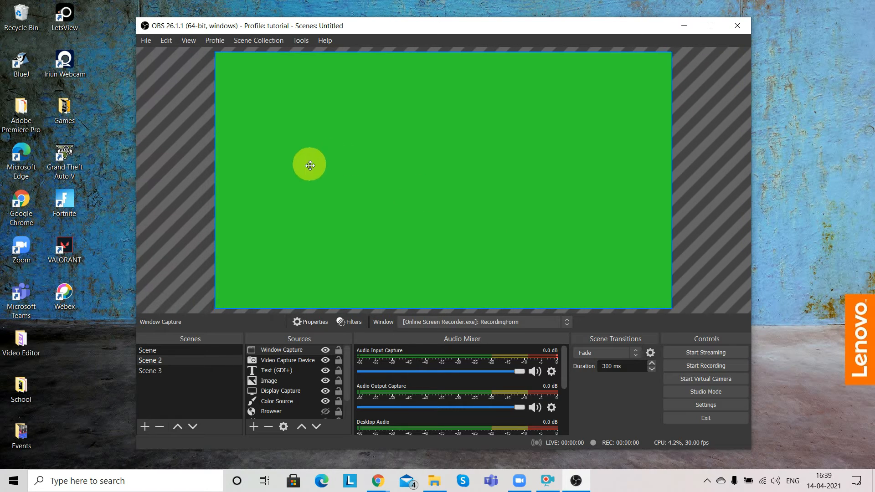
drag(528, 110, 474, 15)
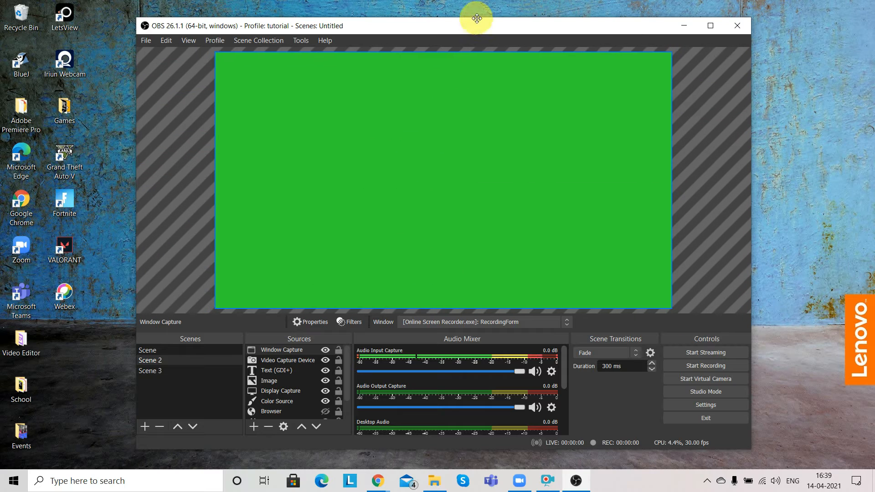
Delete the Window Capture source from Scene 2.
click(407, 321)
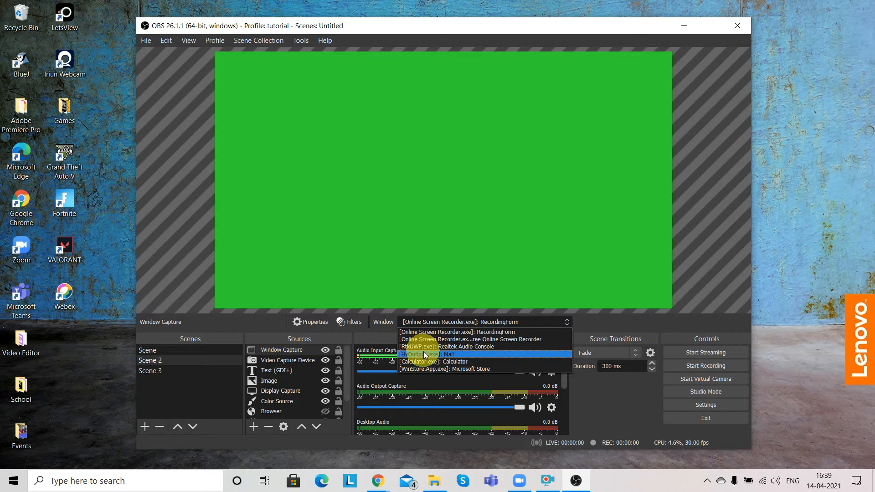
click(308, 348)
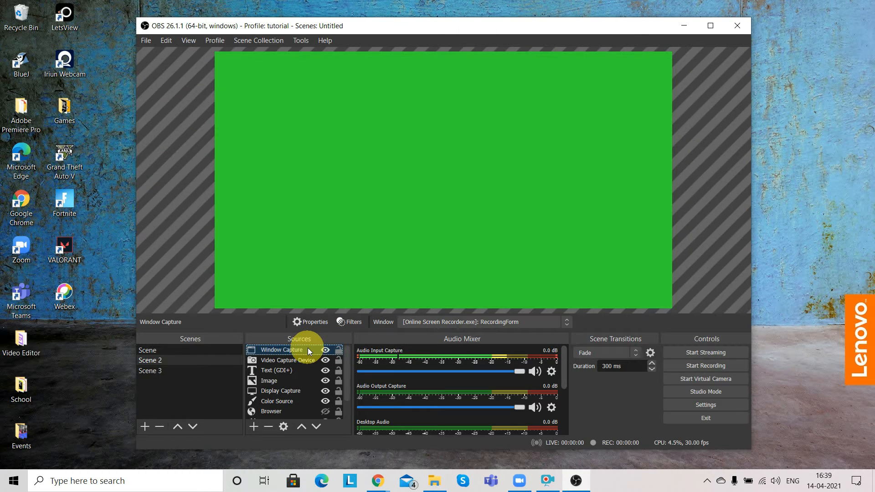
key(Delete)
key(Return)
click(255, 428)
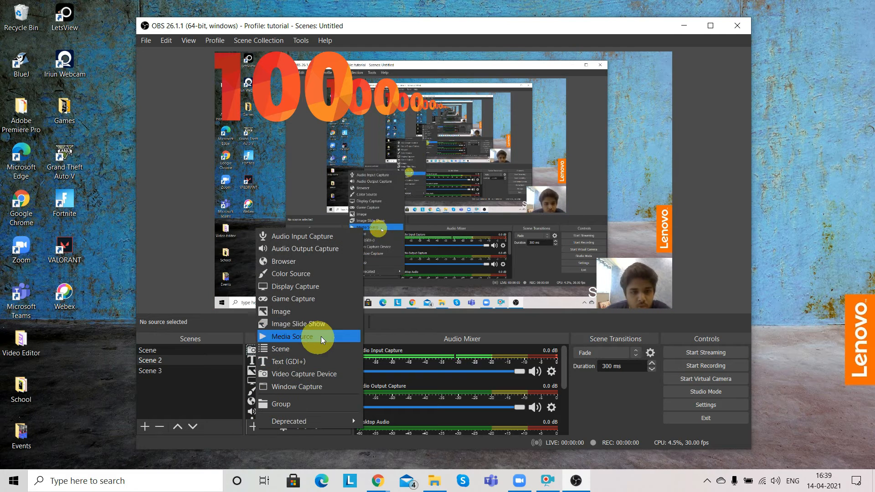
click(329, 386)
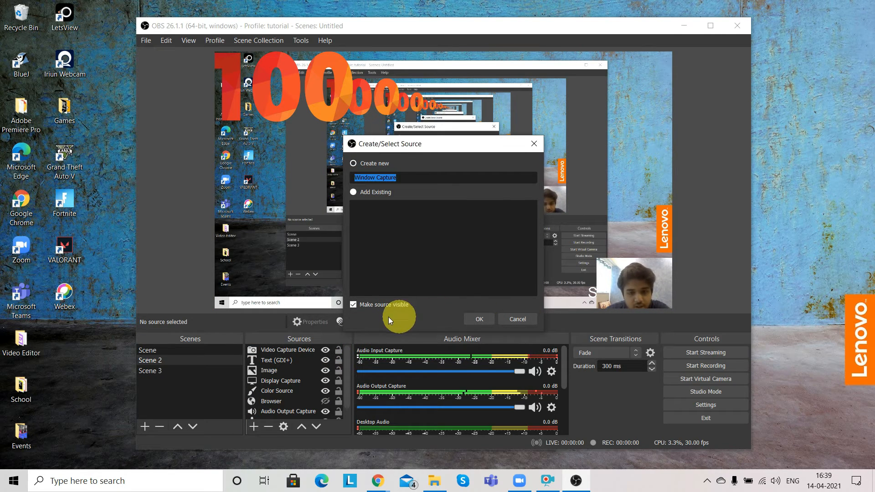
click(517, 319)
Hide the Video Capture Device source and create a new Window Capture source in Scene 2.
click(254, 427)
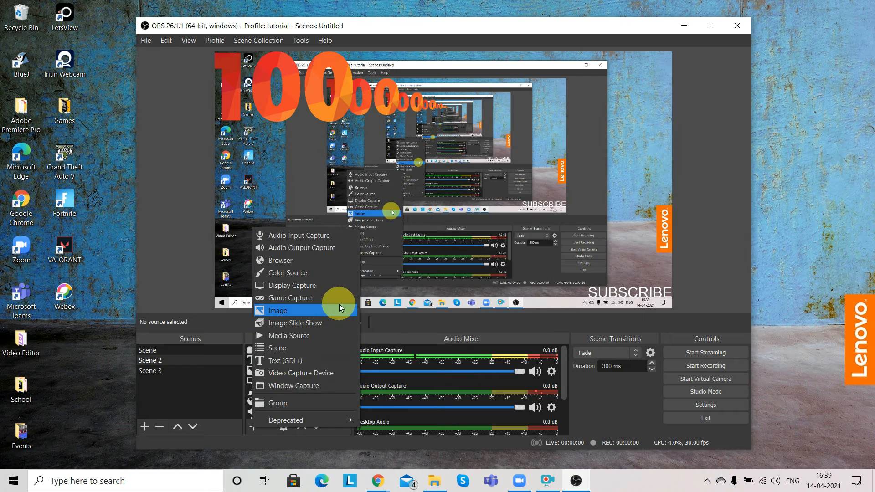
click(325, 350)
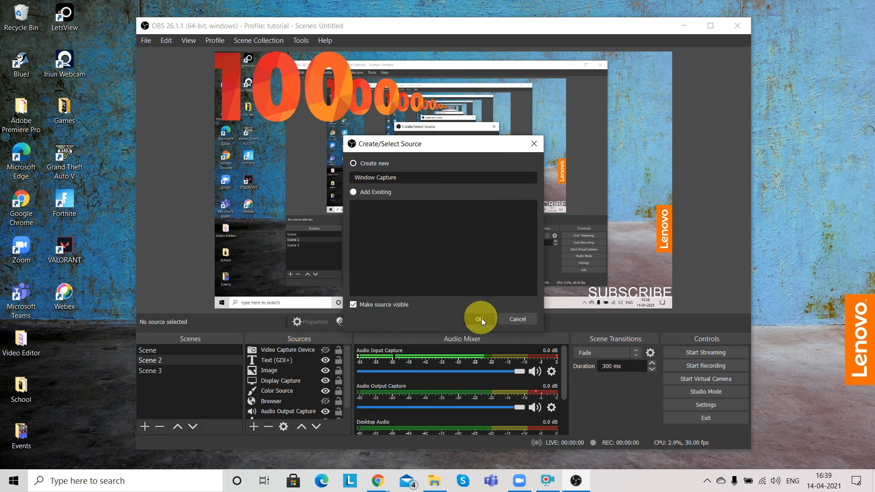
click(473, 319)
click(457, 310)
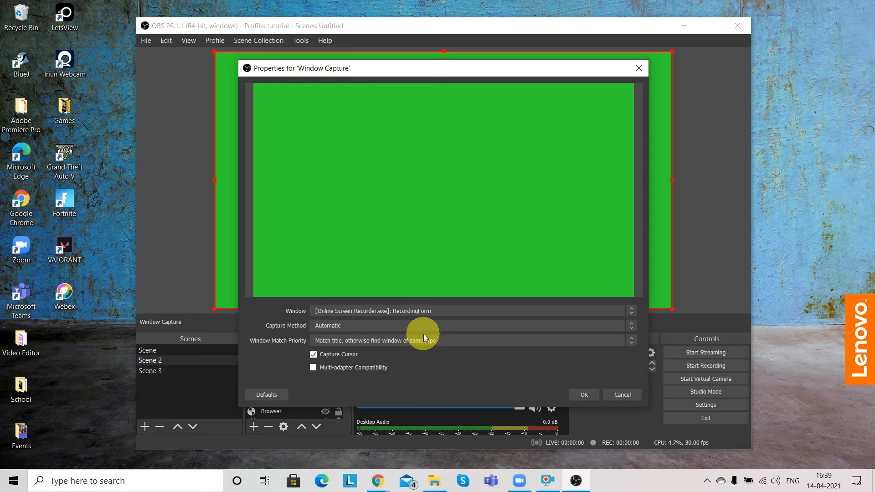
click(422, 326)
click(422, 326)
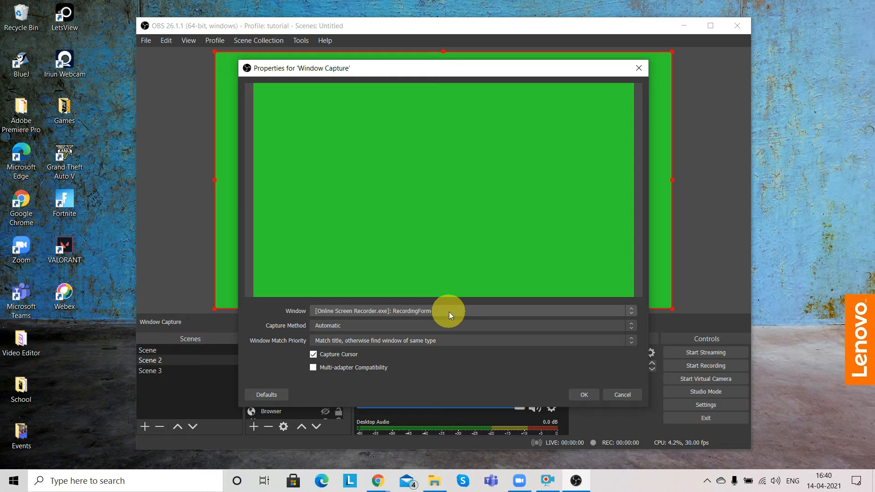
Switch to Zoom to bring its main window up on the desktop, and return to the Window Capture properties in OBS Studio.
click(519, 481)
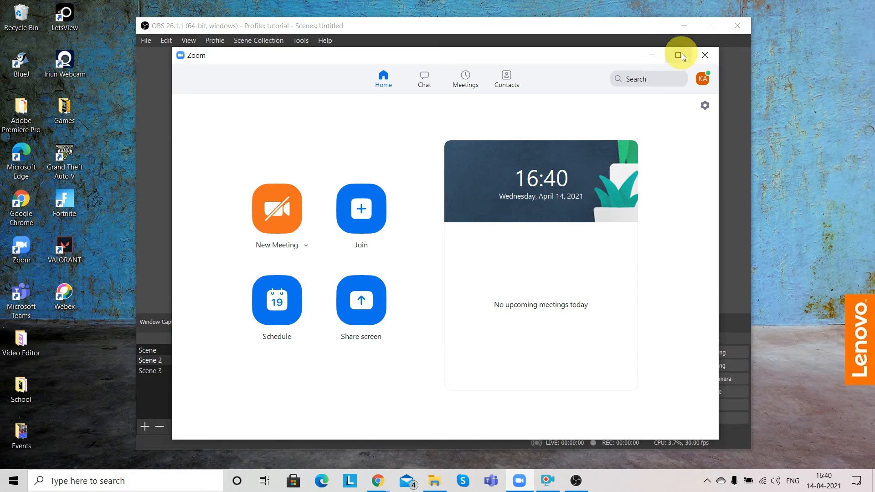
click(651, 55)
double_click(22, 248)
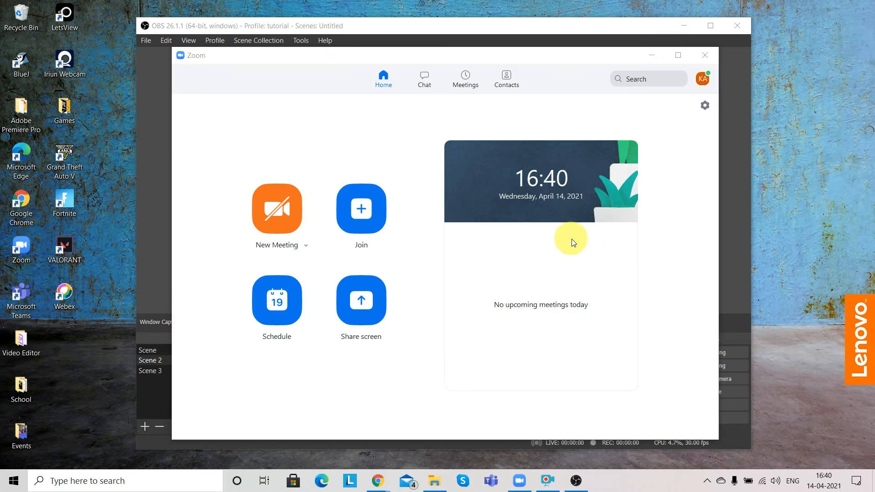
click(569, 42)
Close the Window Capture properties and set the source's captured window to [Zoom.exe]: Zoom.
click(447, 311)
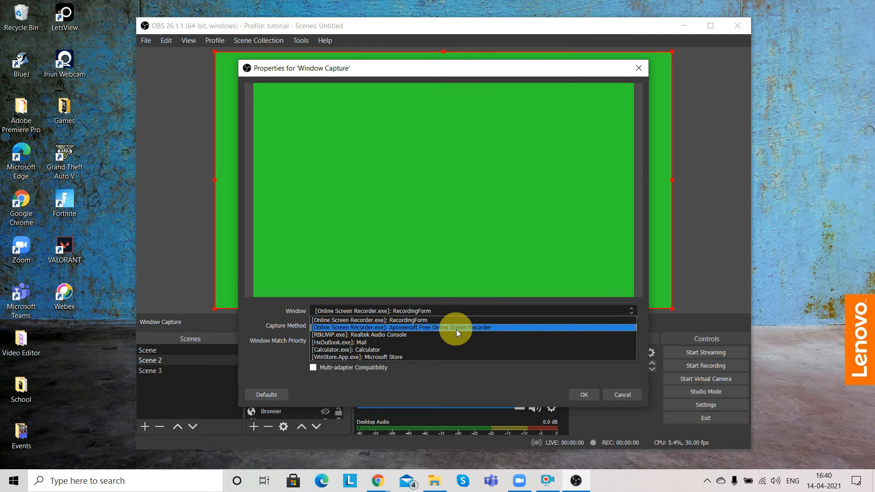
click(563, 378)
click(622, 394)
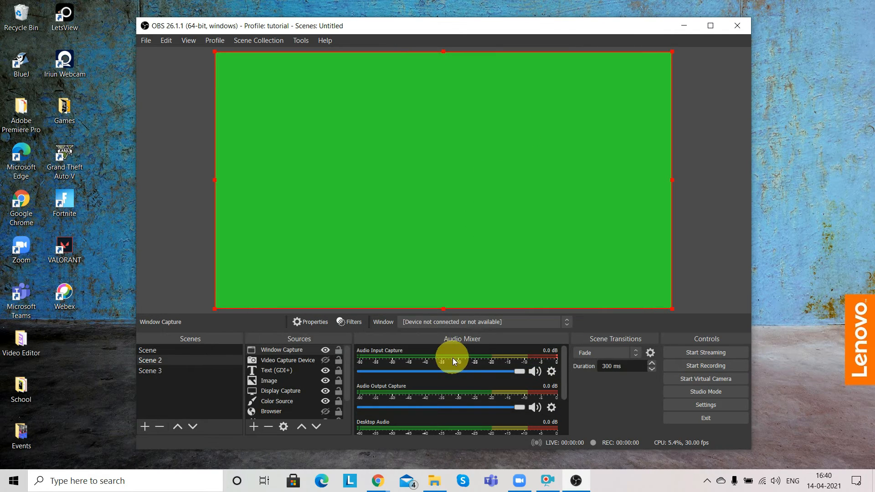
click(441, 322)
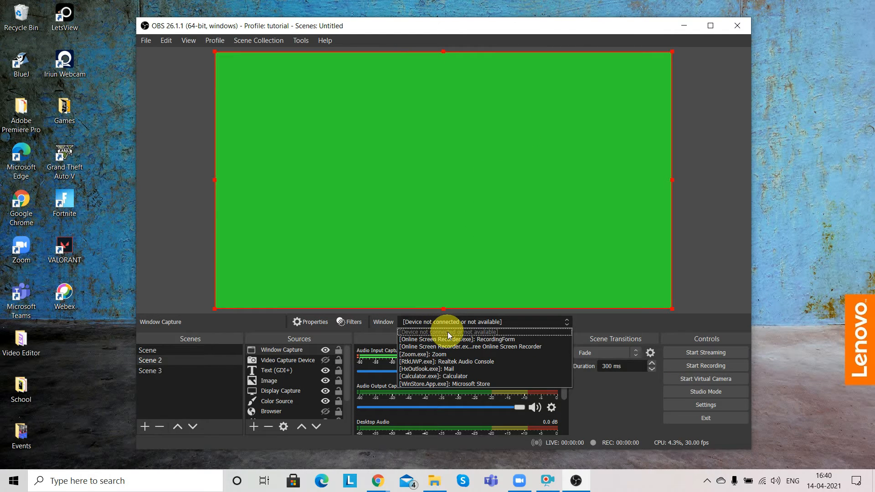
click(452, 354)
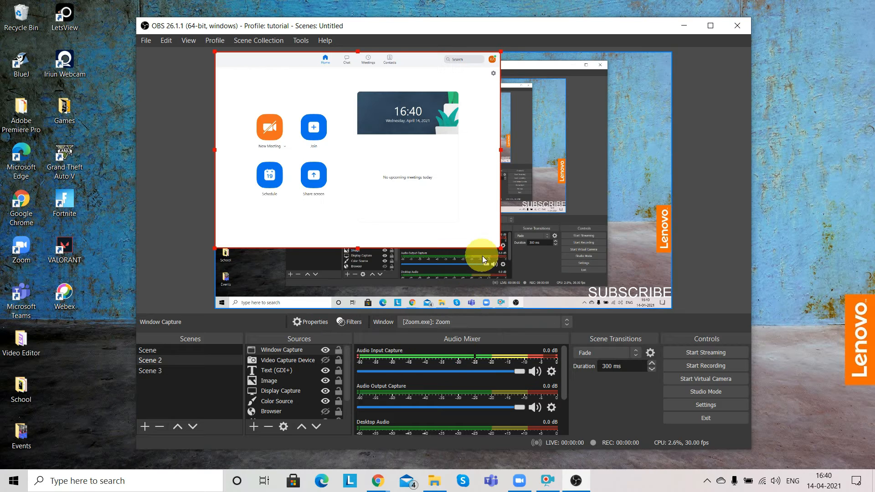
Move the Zoom window capture to the canvas's centre and crop off its top navigation bar.
drag(347, 169, 415, 201)
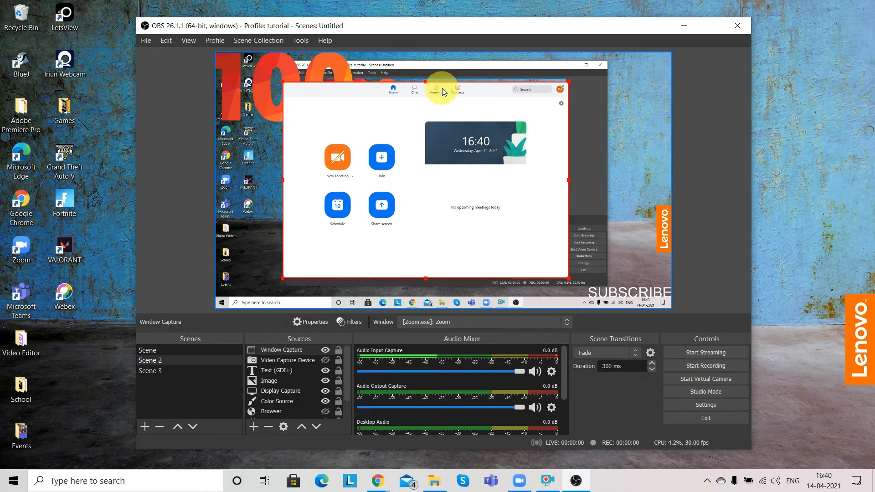
drag(428, 81, 436, 98)
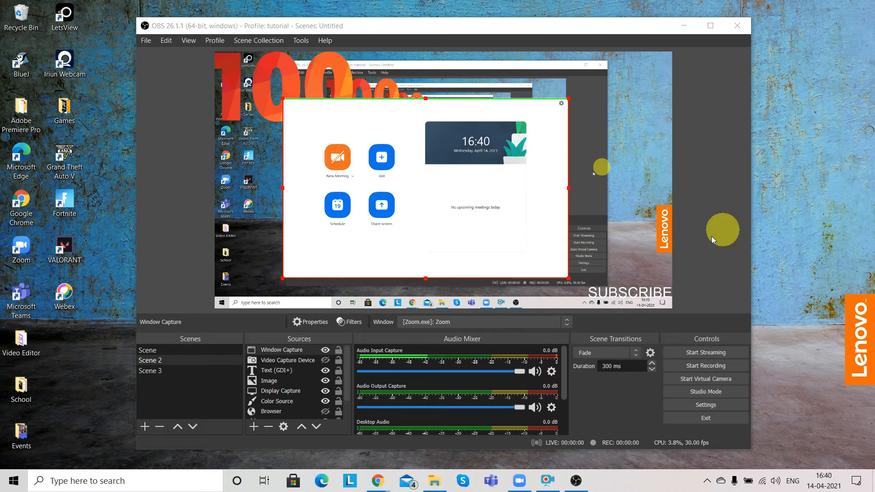
click(253, 427)
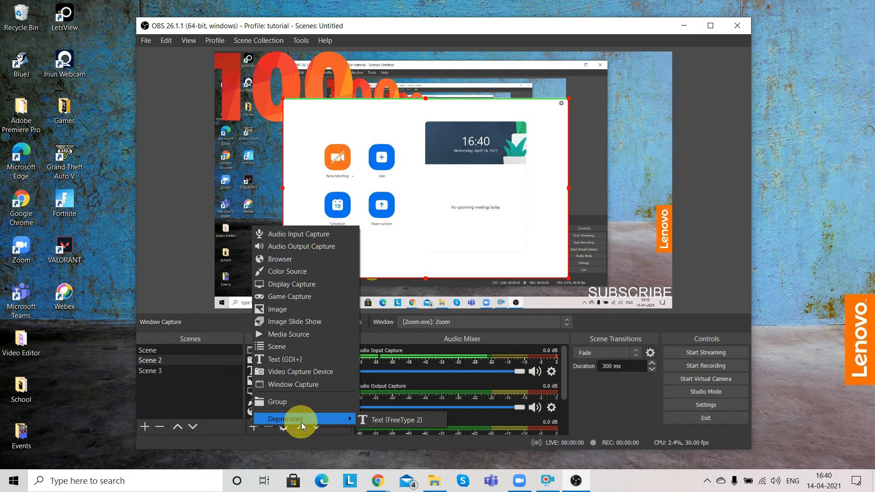
click(244, 389)
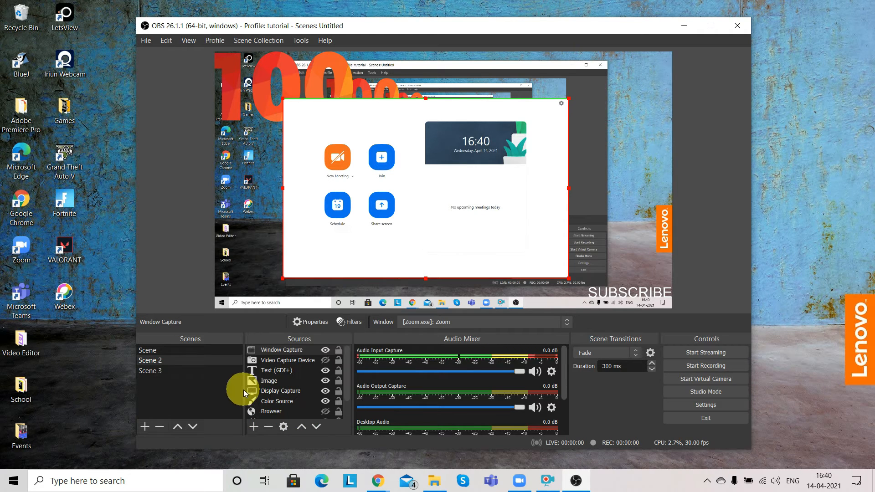
Group the Window Capture, Video Capture Device and Text (GDI+) sources under the name Test and collapse the group.
click(282, 353)
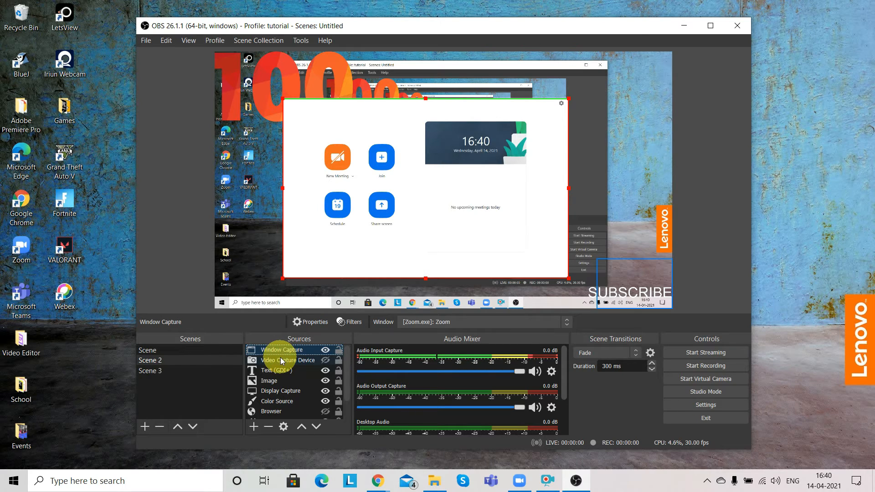
ctrl+click(281, 365)
ctrl+click(280, 368)
right_click(280, 361)
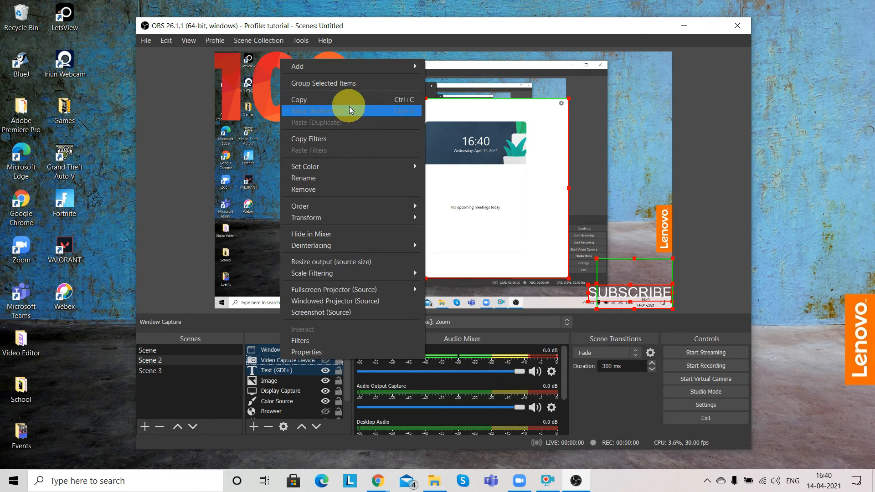
click(370, 80)
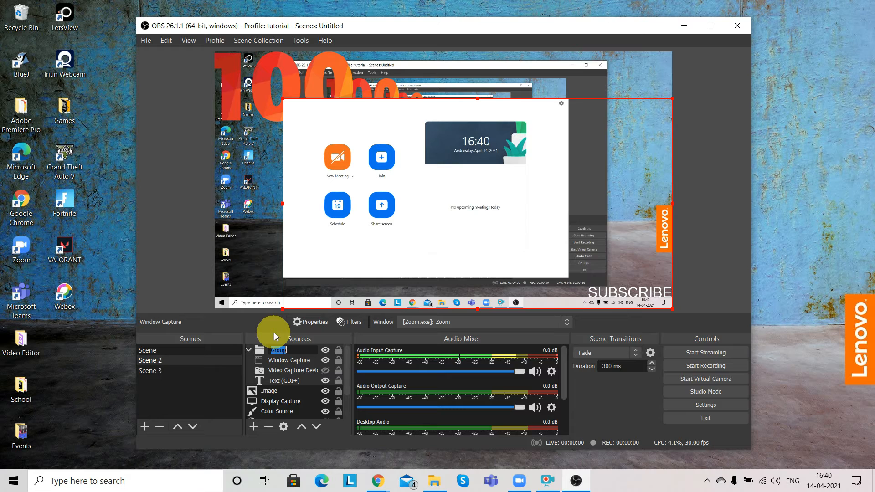
text(Test)
key(Return)
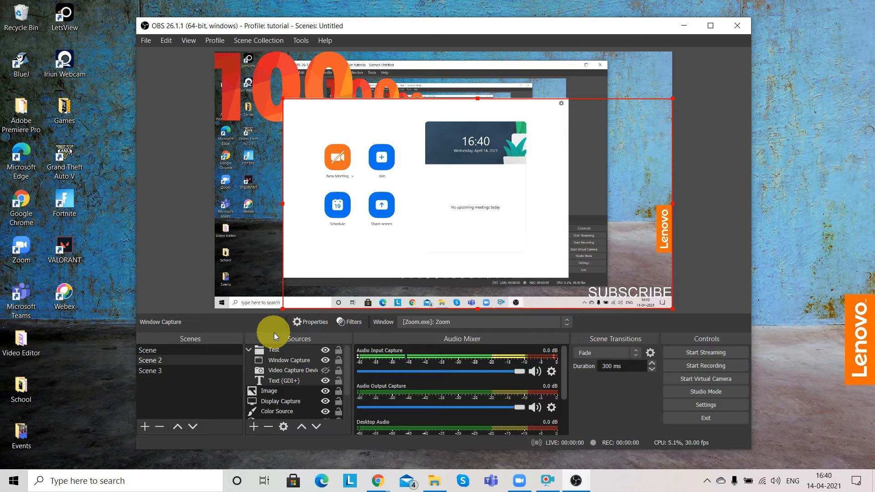
click(249, 349)
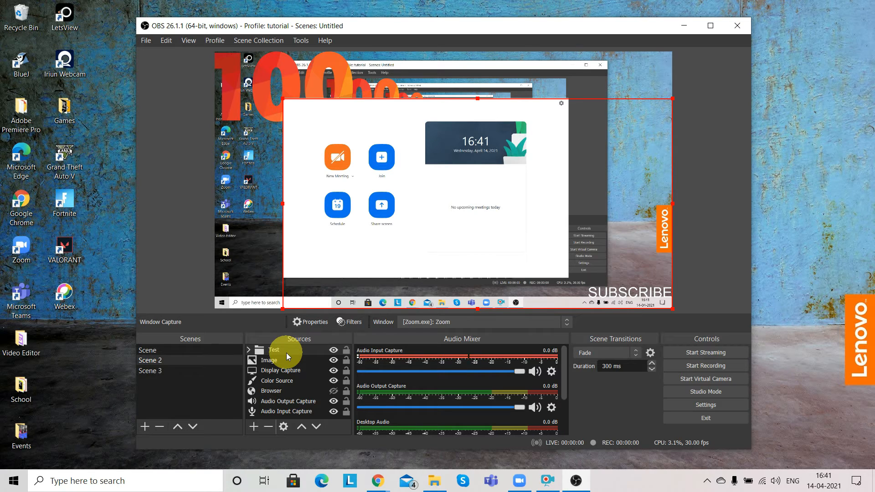
scroll(427, 376, down, 2)
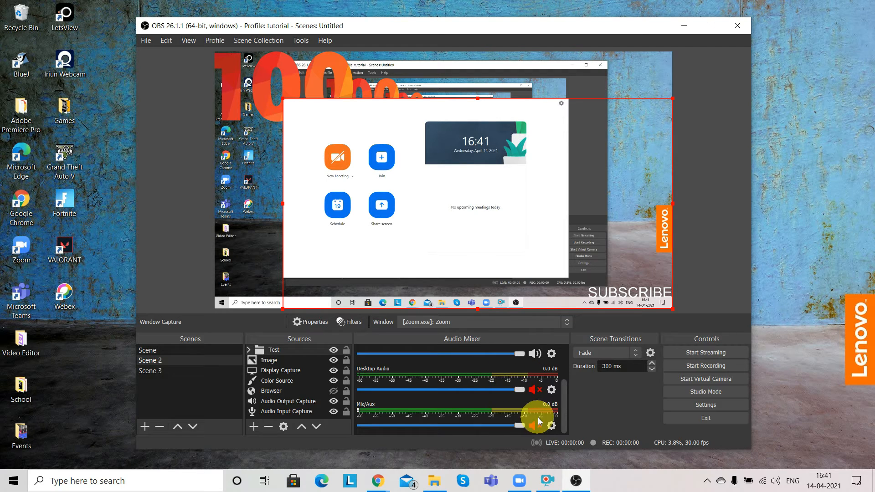
scroll(523, 412, up, 2)
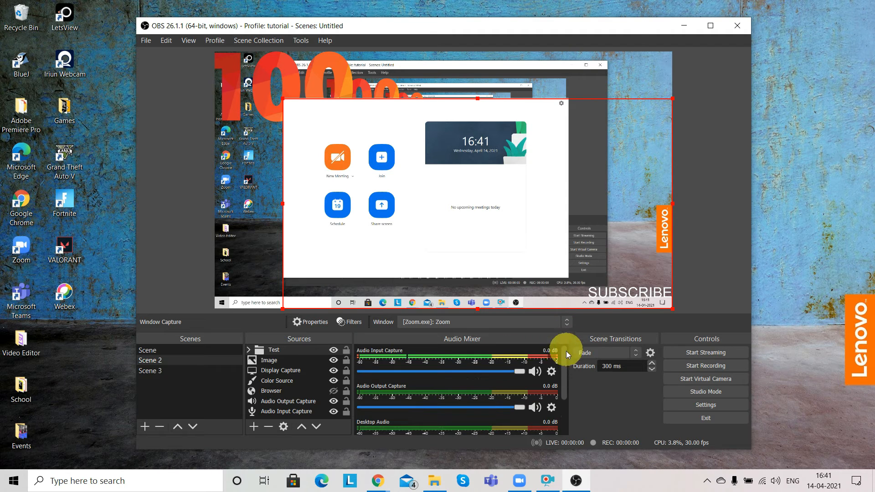
Set the scene transition to Cut and test it by switching to Scene and back to Scene 2.
click(610, 355)
click(603, 363)
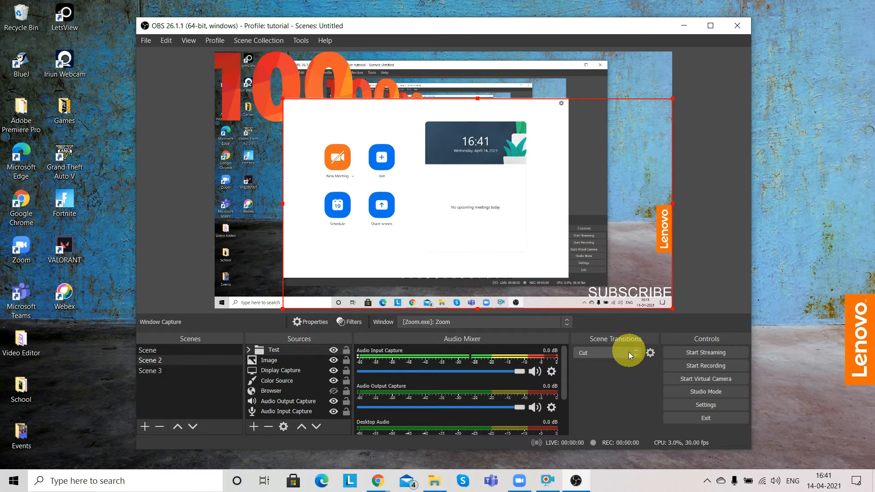
click(215, 349)
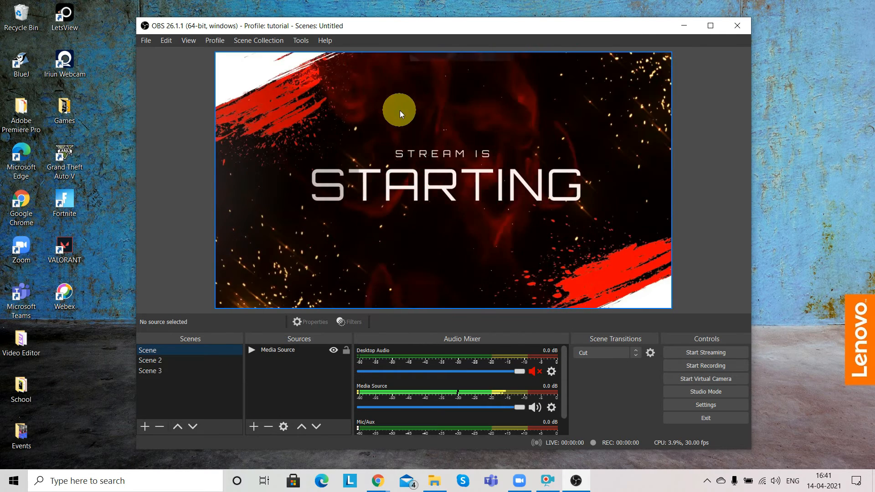
click(189, 361)
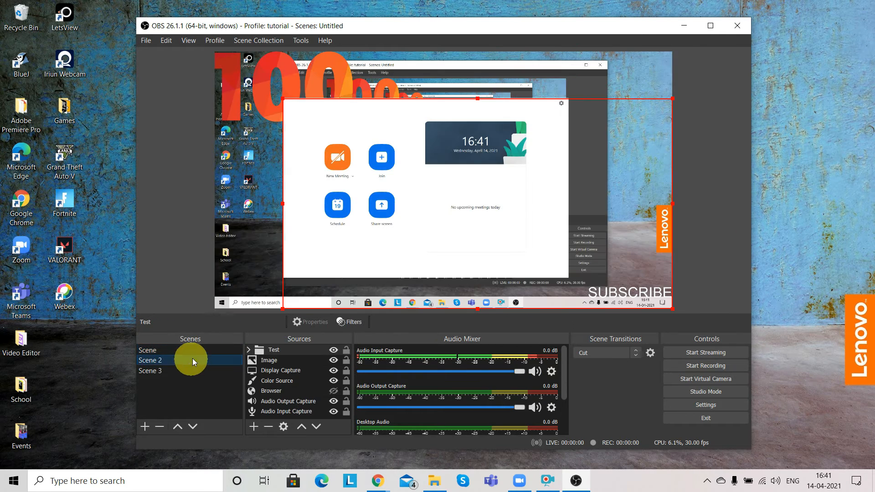
click(259, 160)
click(182, 143)
Set the scene transition to Fade and test it by switching from Scene 2 to Scene.
click(605, 351)
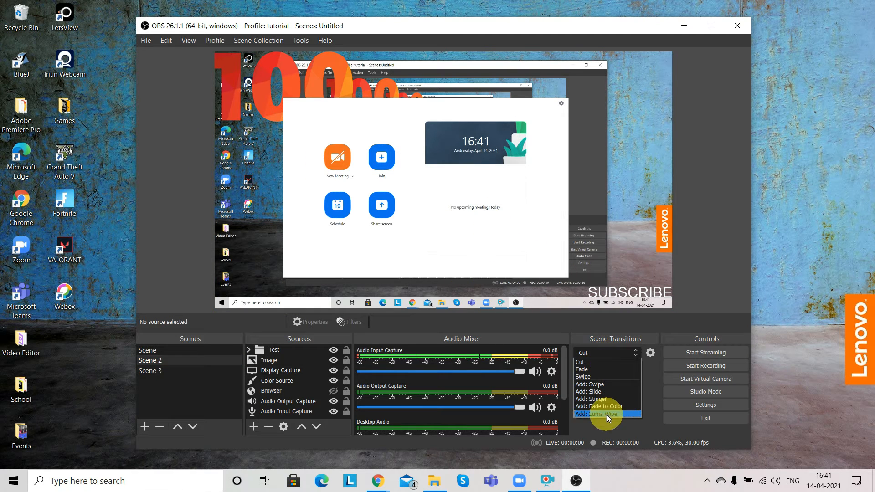
click(607, 368)
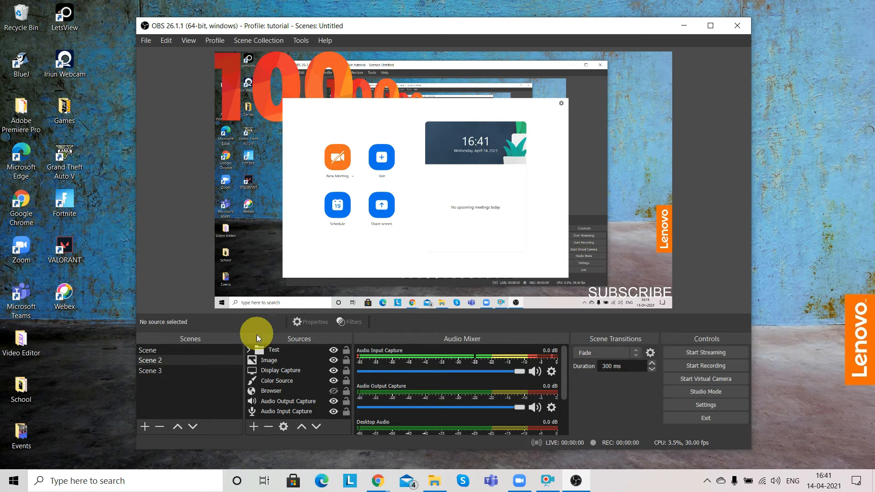
click(216, 348)
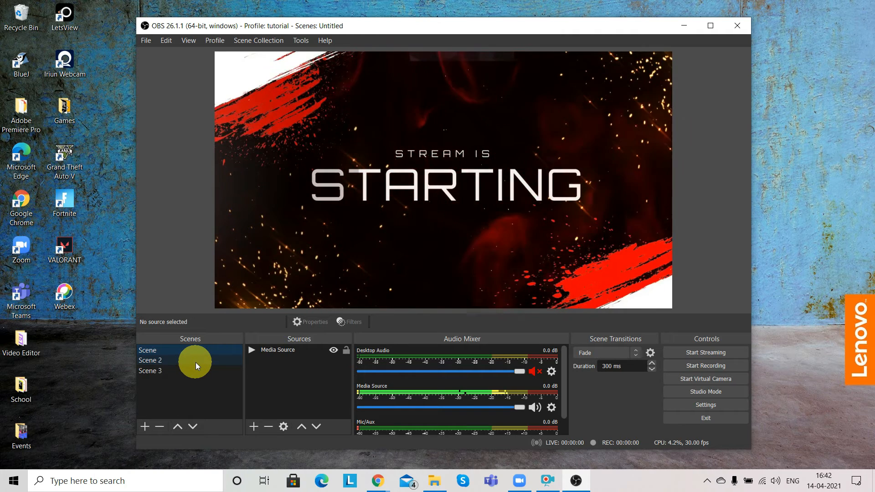
Switch to Scene 2 and open the YouTube Studio live streaming page in Chrome to review its stream settings.
click(196, 361)
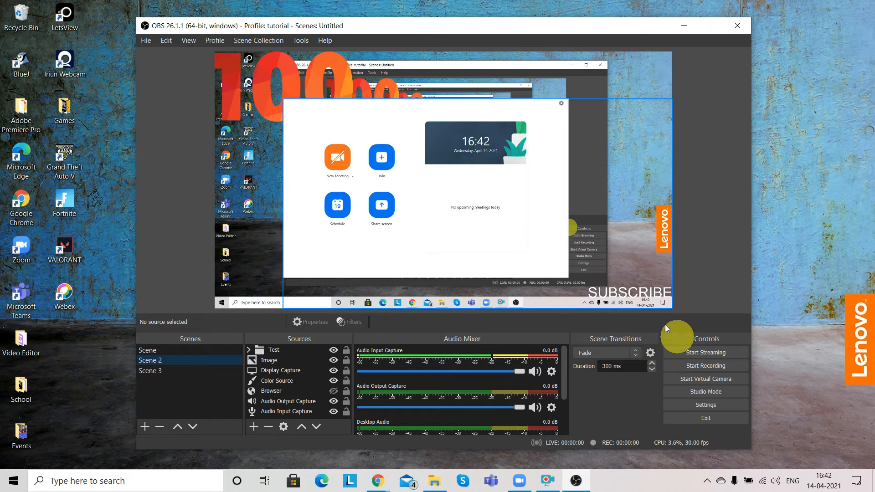
click(377, 481)
click(458, 414)
click(305, 51)
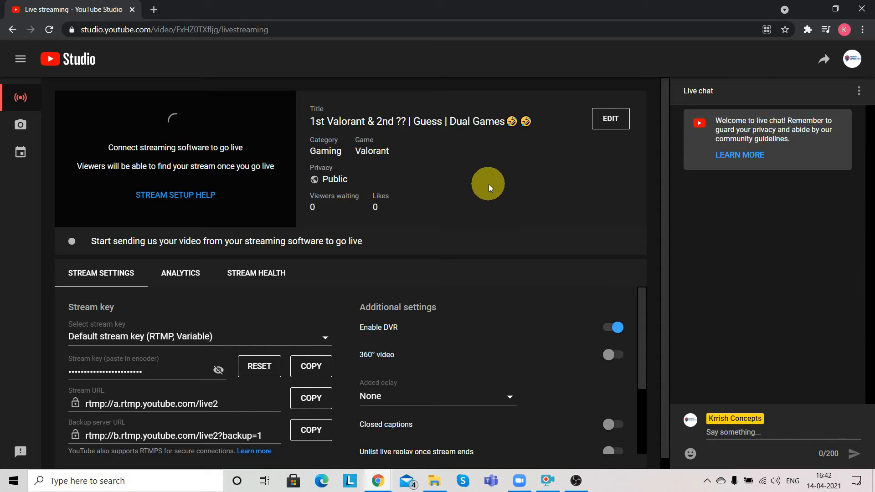
Bring OBS back to the front and start recording Scene 2.
click(576, 480)
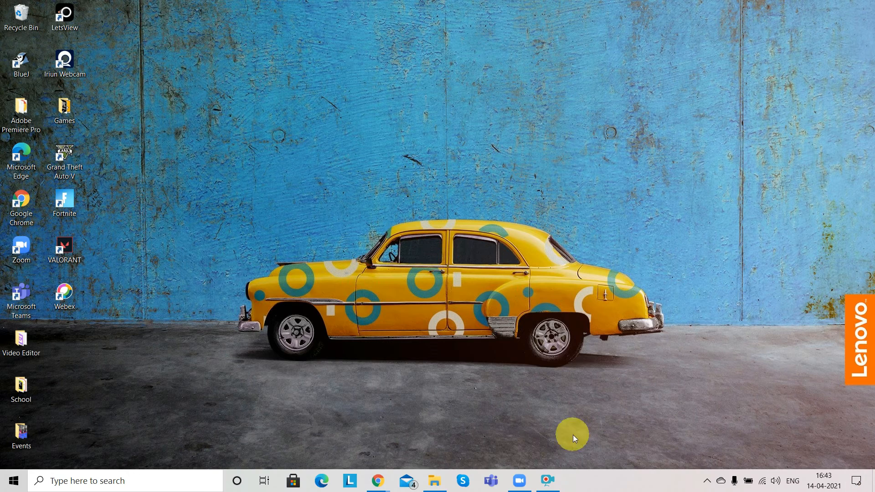
click(707, 481)
click(698, 436)
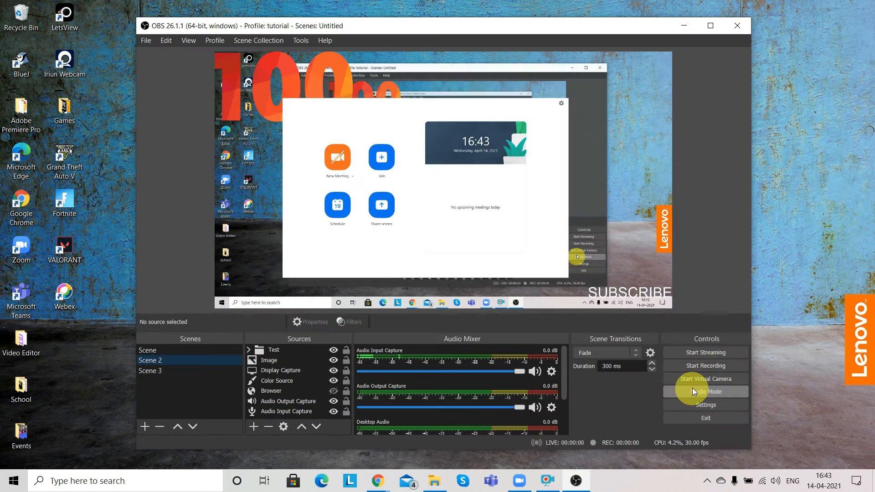
click(715, 370)
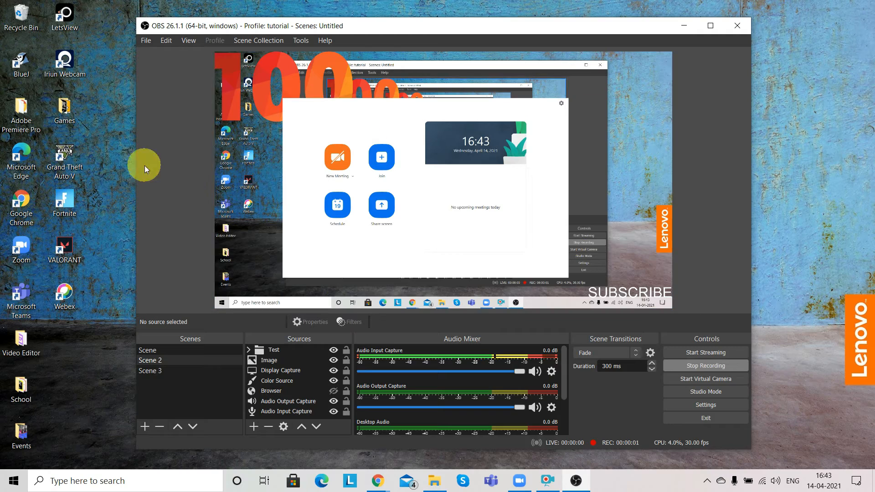
Capture some desktop activity by opening and closing the Games folder and toggling the Zoom window, and stop recording.
click(105, 144)
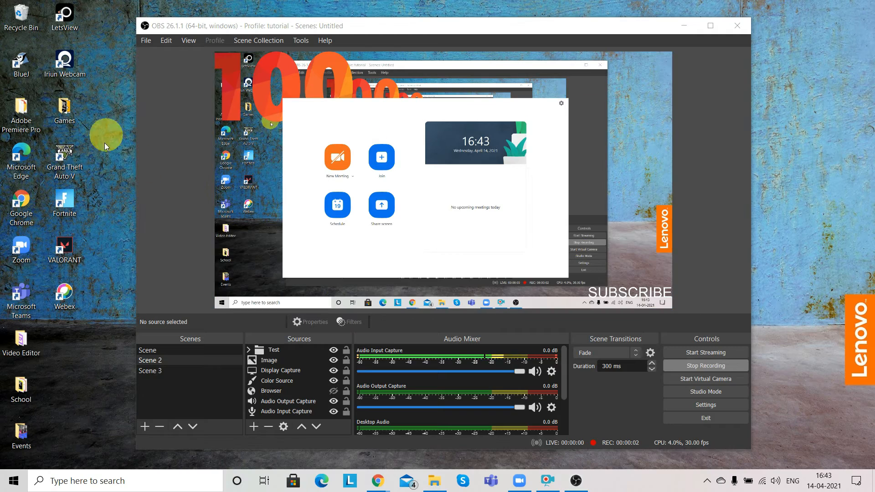
double_click(57, 106)
click(862, 7)
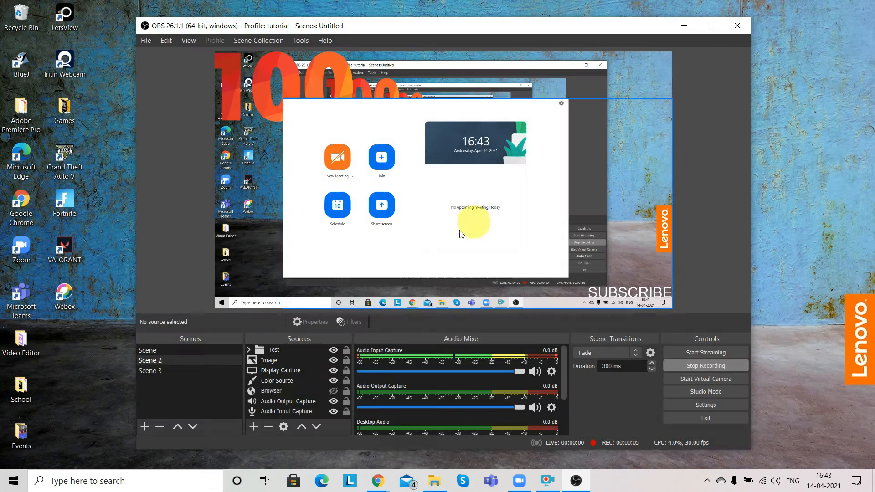
click(524, 486)
click(523, 486)
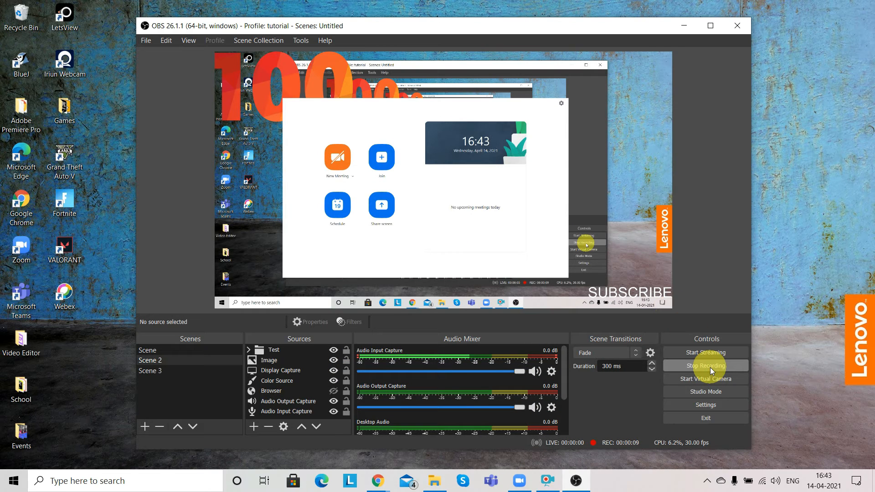
click(706, 361)
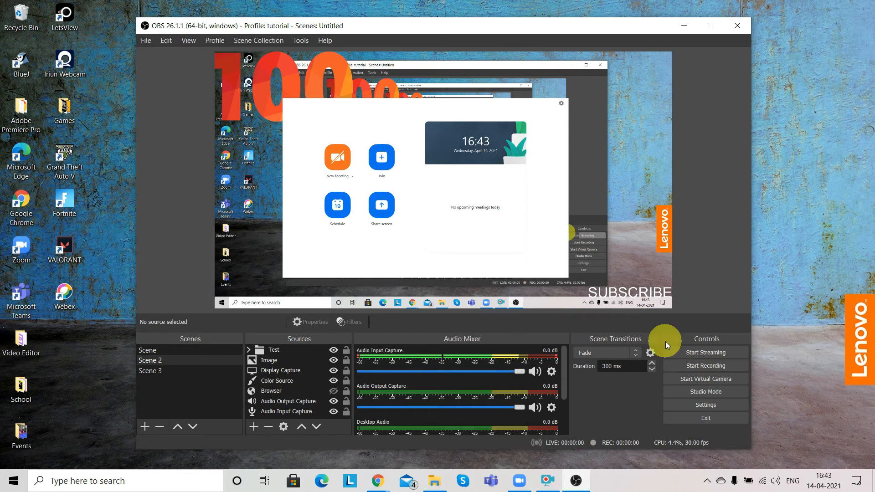
click(149, 40)
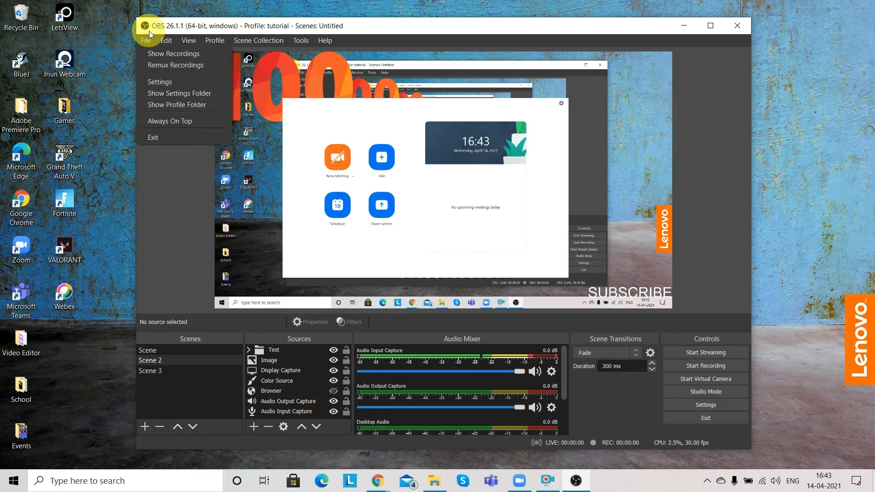
click(165, 61)
click(670, 119)
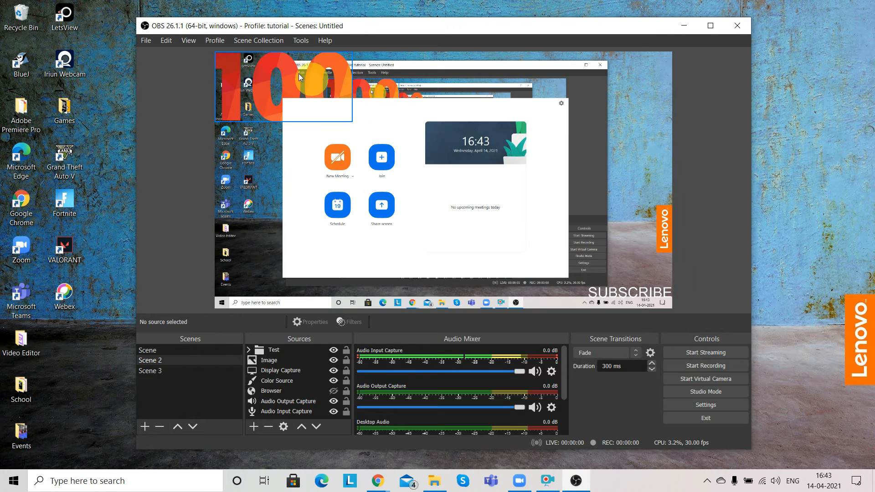
click(143, 38)
mouse_move(159, 48)
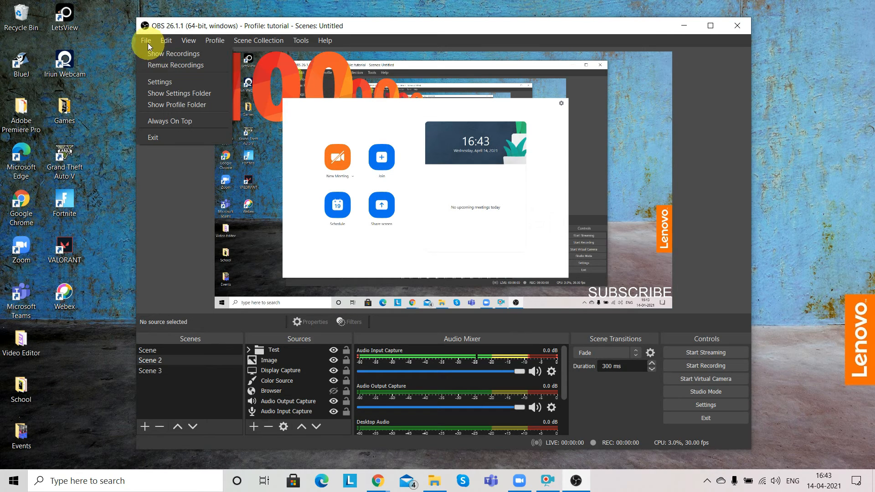
click(153, 52)
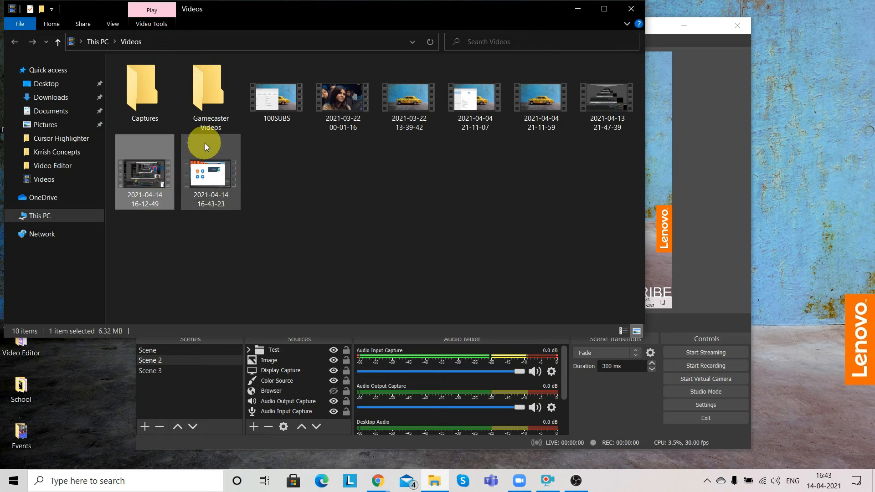
click(604, 8)
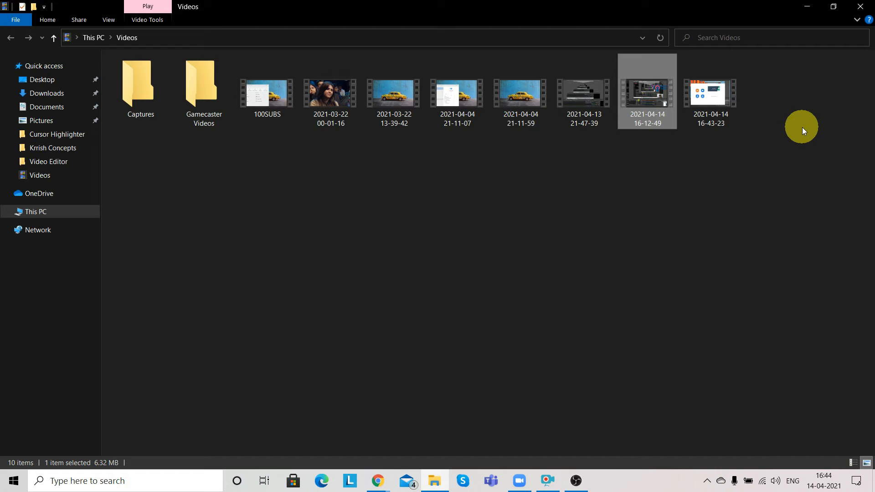
double_click(718, 98)
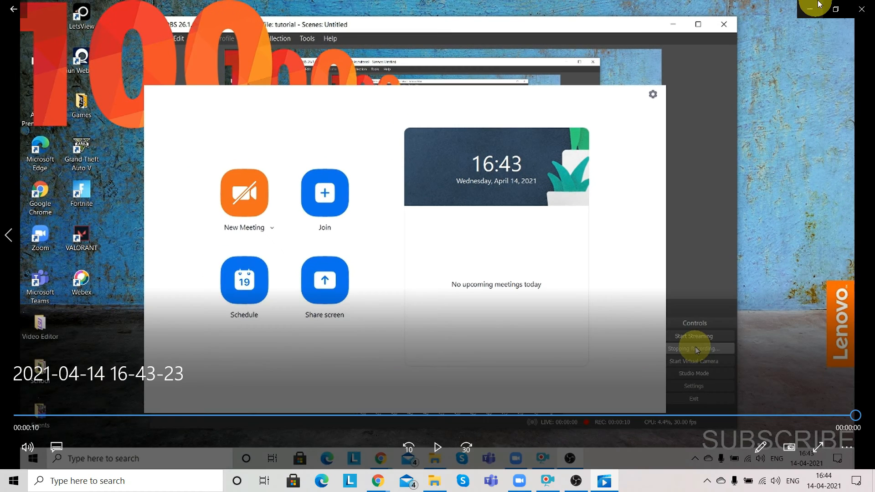
click(861, 5)
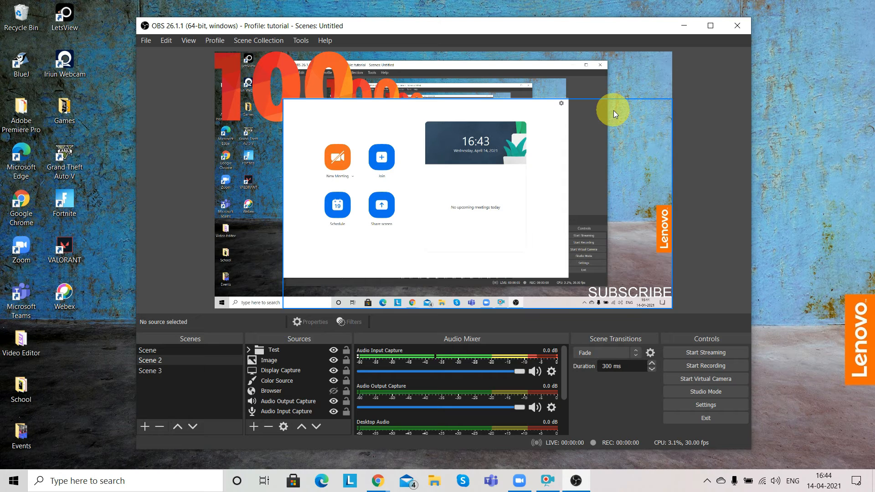
Switch to the scene named Scene and start the OBS virtual camera.
click(204, 350)
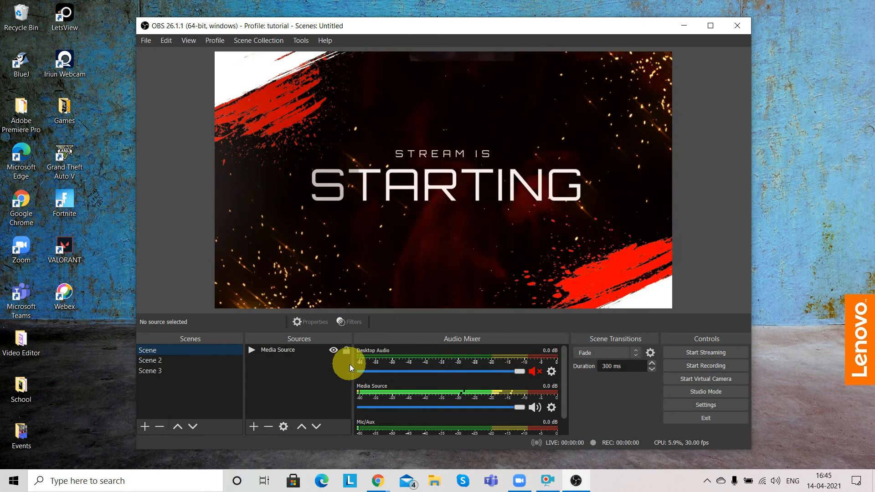
click(756, 363)
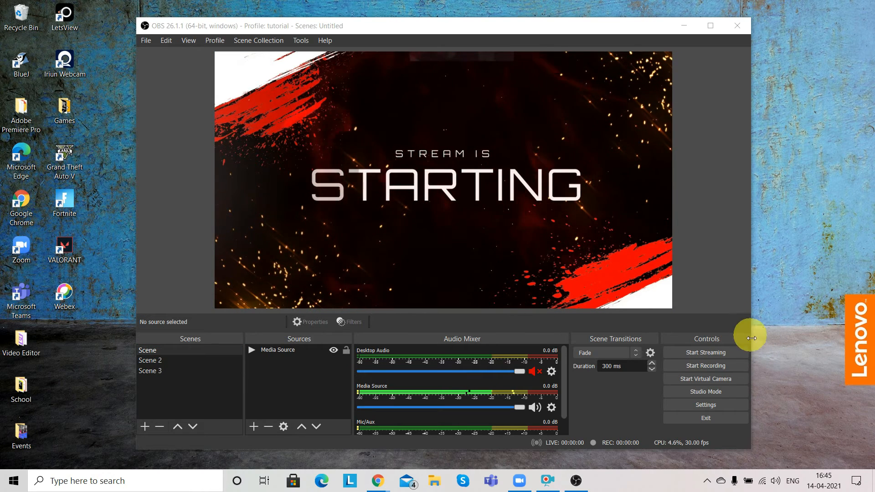
click(737, 378)
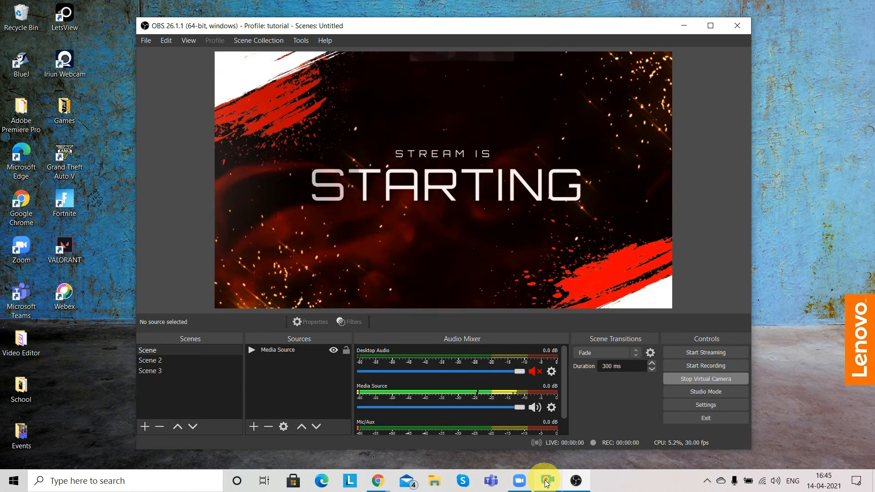
Start a new Zoom meeting without joining audio and turn on its video with OBS Virtual Camera as the camera.
click(517, 481)
click(287, 212)
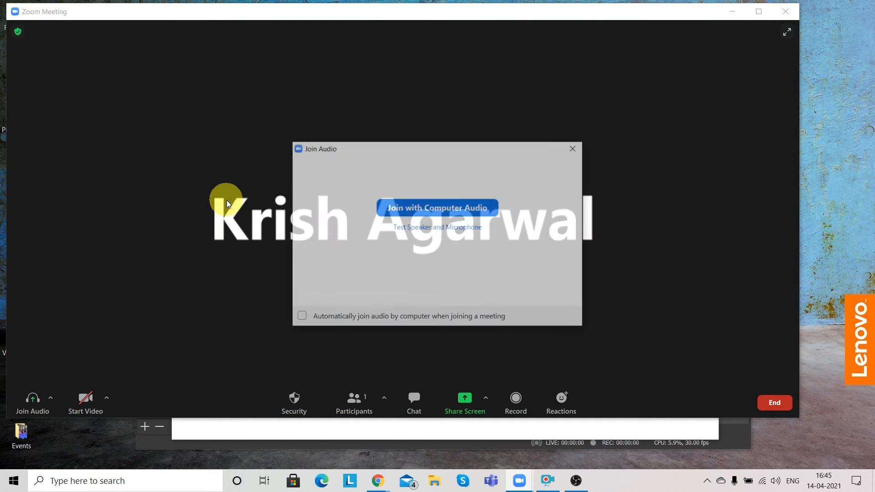
click(575, 148)
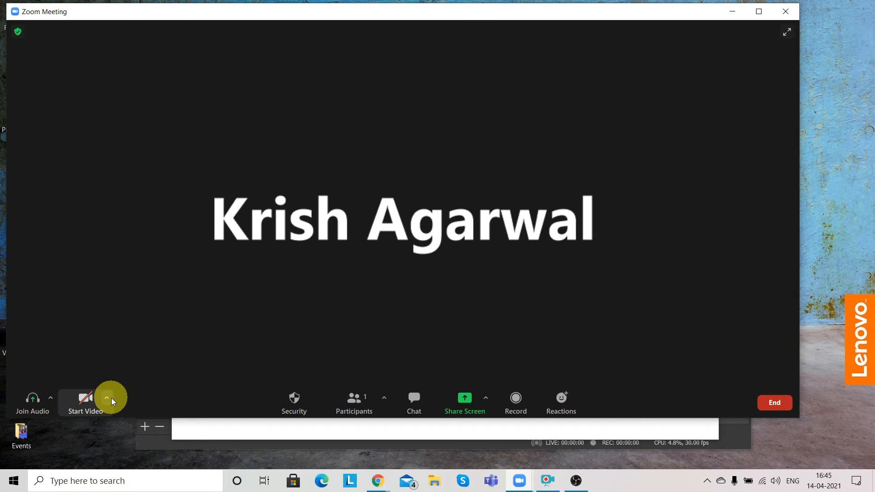
click(106, 398)
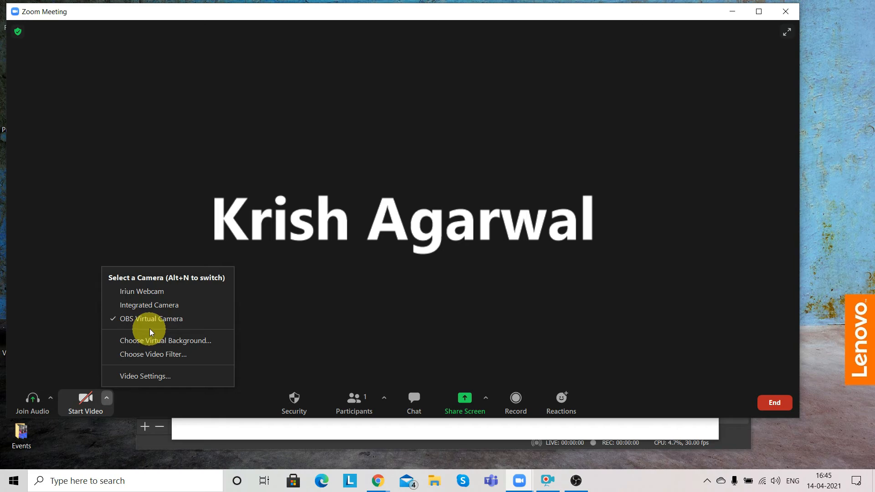
click(141, 319)
click(82, 400)
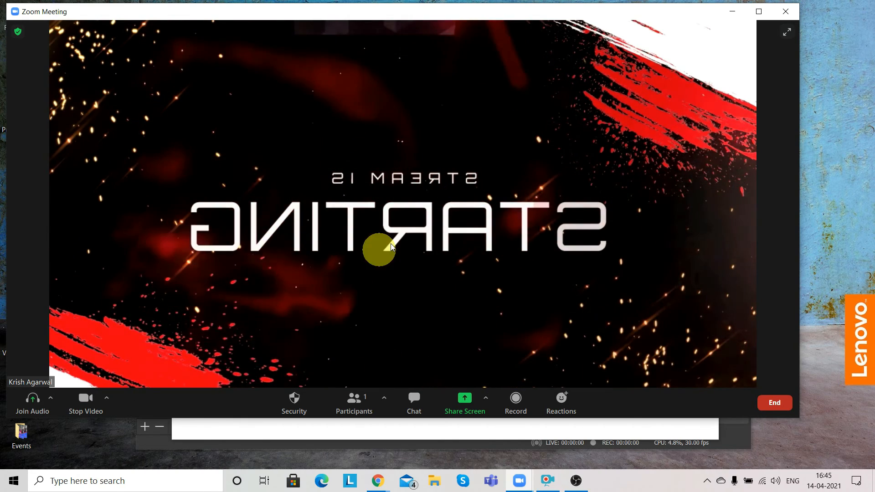
Place the Zoom meeting and OBS side by side and test the virtual camera by switching through Scene 3, Scene 2 and Scene.
drag(430, 12, 873, 105)
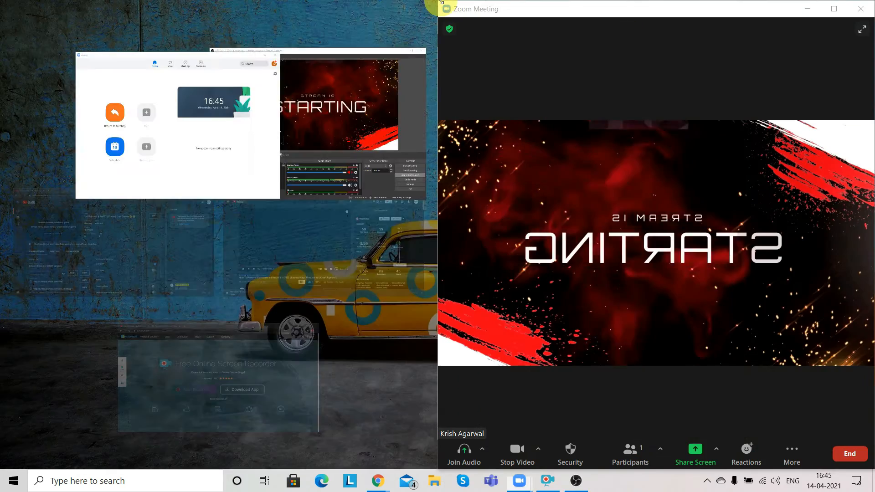
click(319, 155)
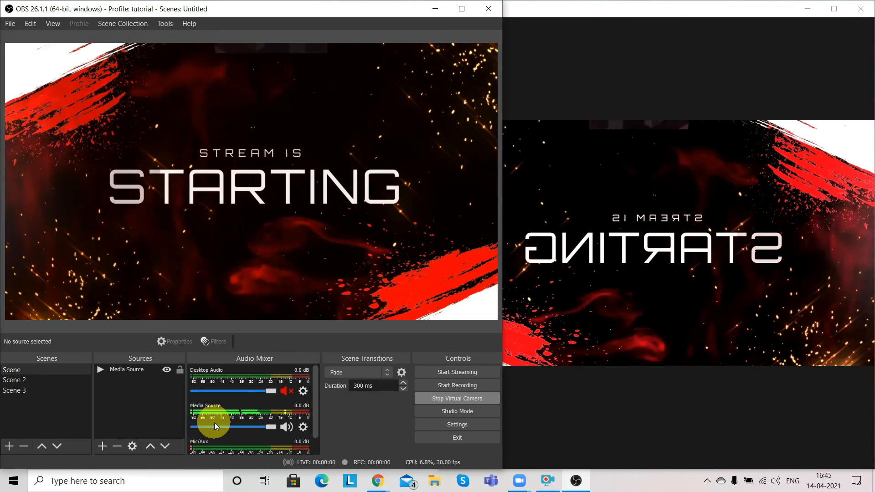
click(53, 389)
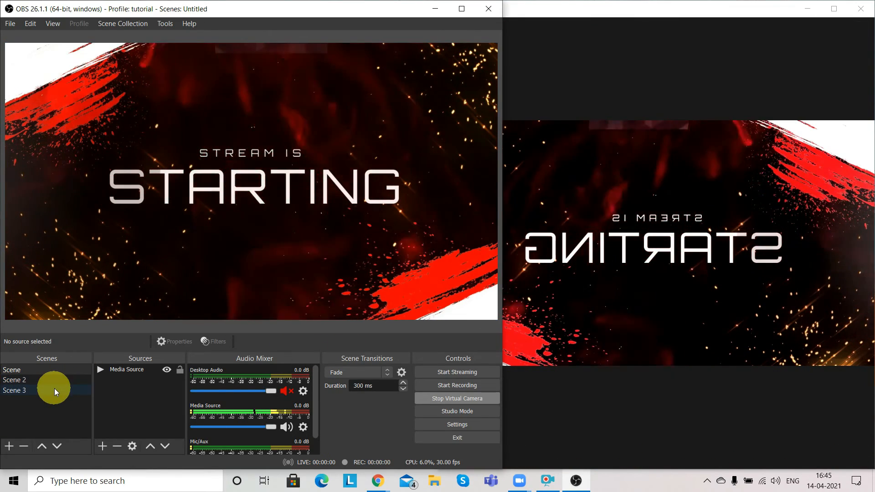
click(67, 380)
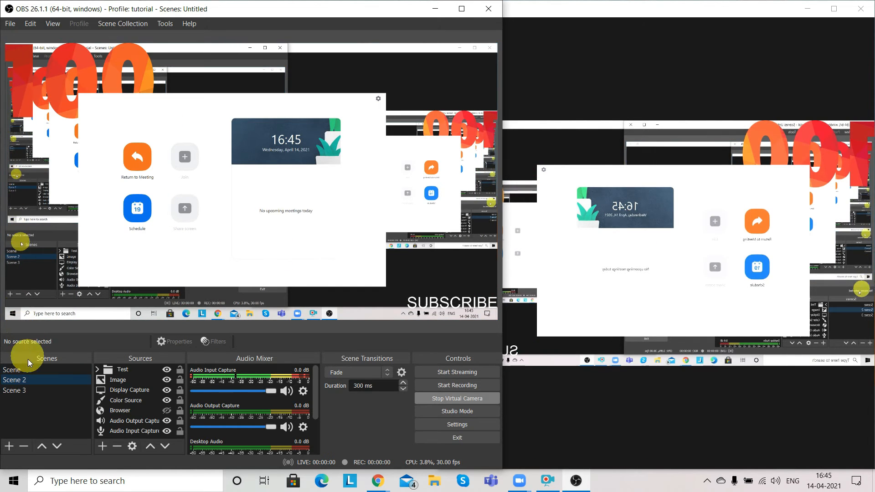
click(46, 369)
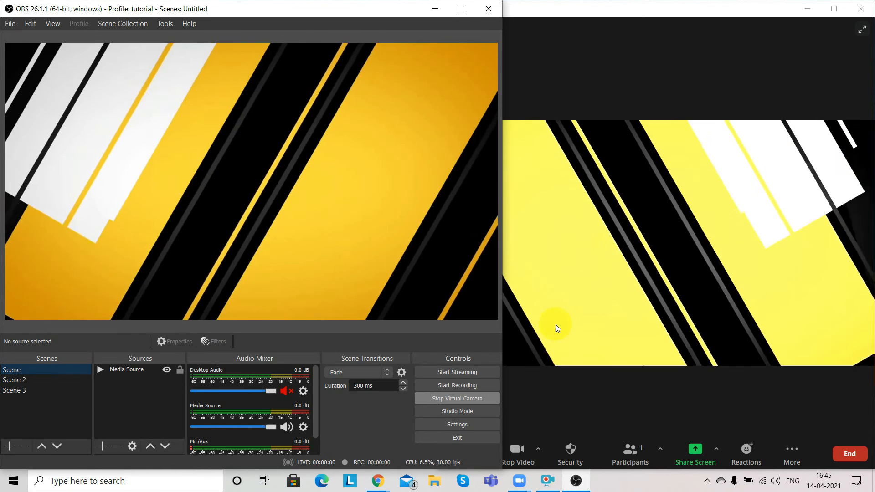
Maximise the Zoom meeting to view the camera output, end the meeting and close the Zoom window.
double_click(791, 13)
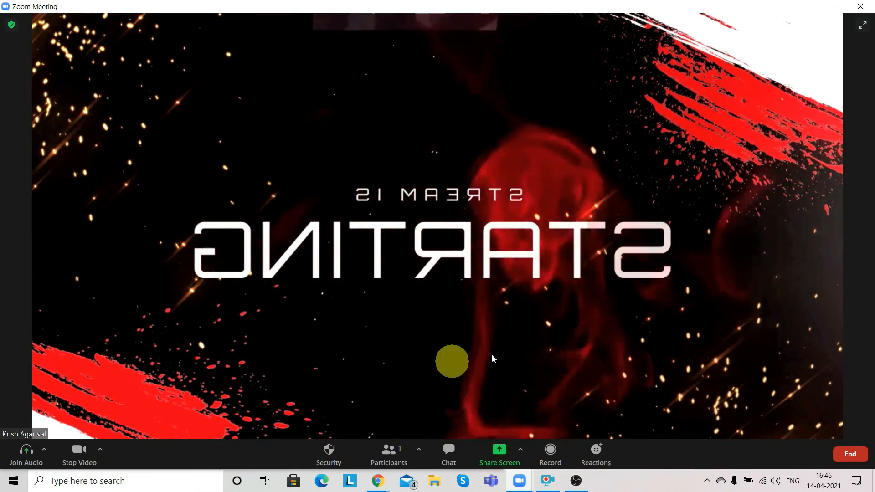
click(859, 453)
click(840, 400)
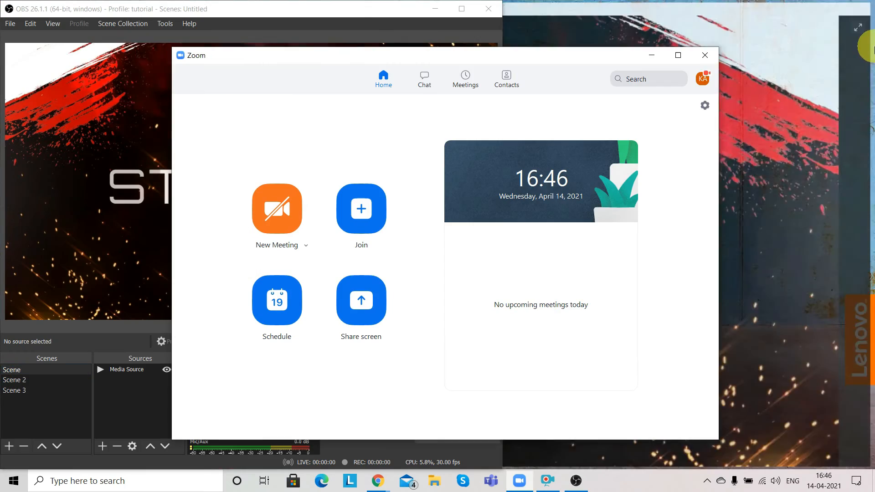
click(707, 56)
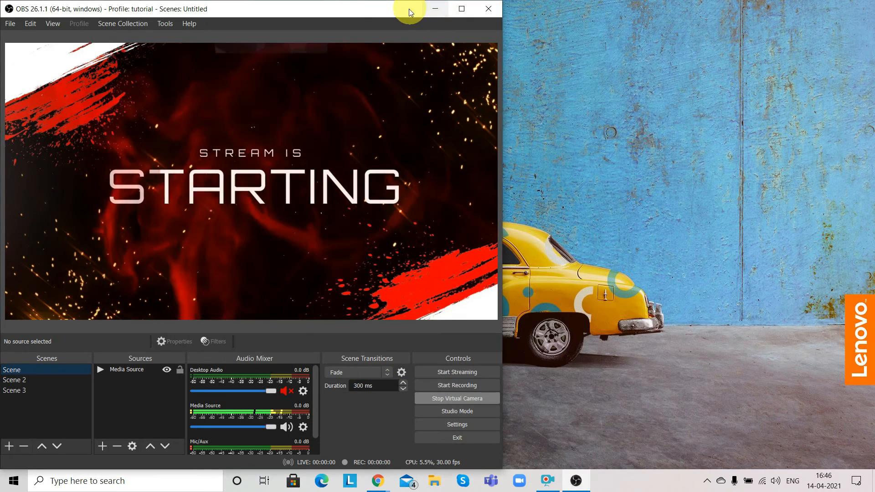
Move the OBS window to the desktop's centre, turn on Studio Mode and stop the virtual camera.
drag(404, 6, 577, 5)
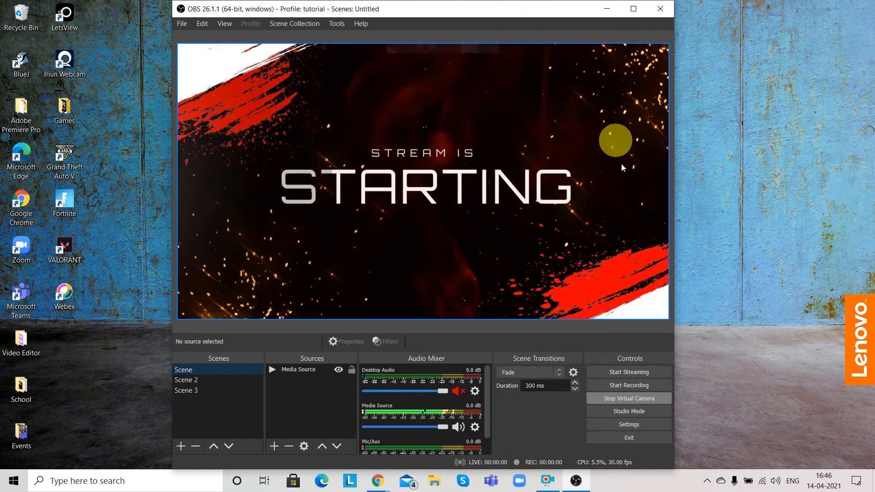
click(639, 410)
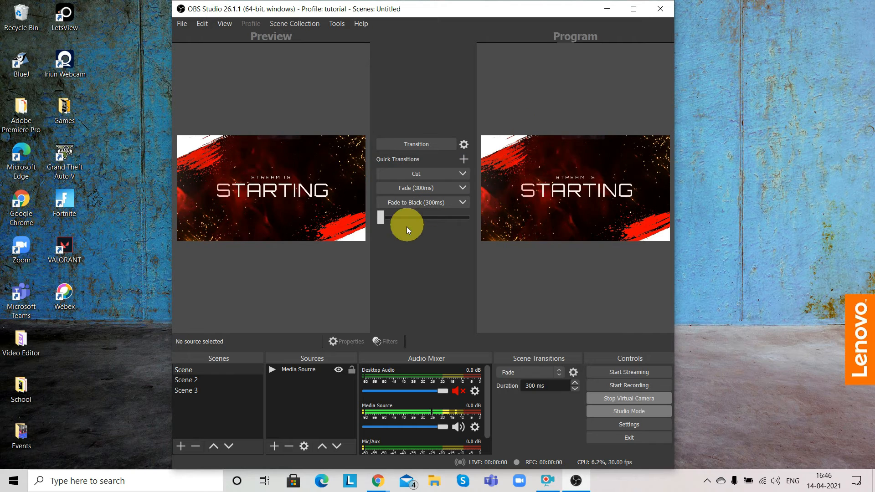
click(608, 397)
Load Scene 3 and then Scene 2 into the Studio Mode preview while Scene stays in the program output.
click(232, 390)
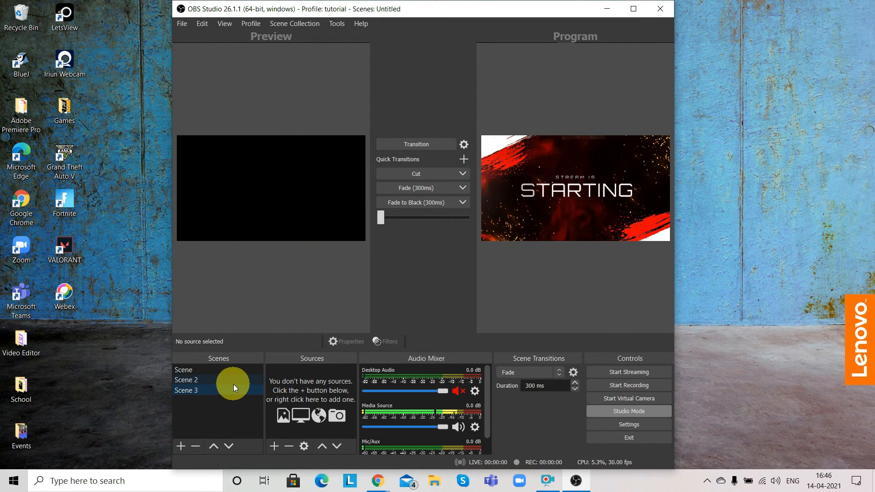
click(233, 382)
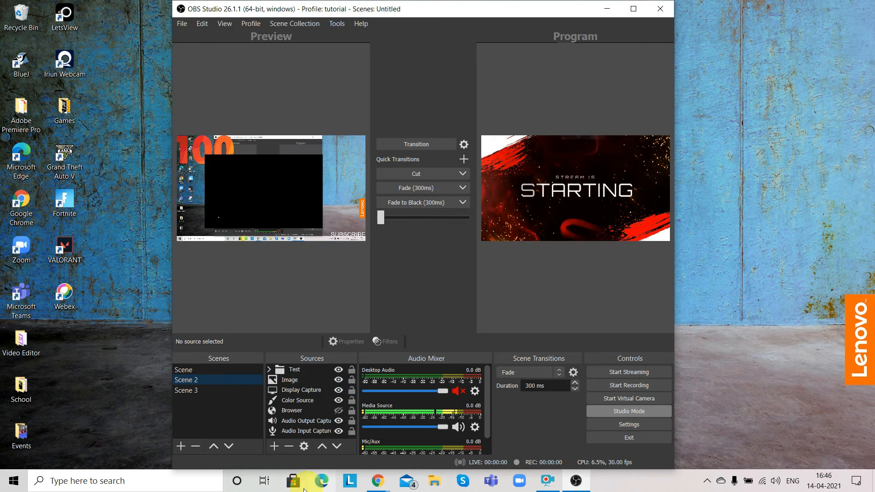
Load Scene into the preview before turning off Studio Mode, and switch to Scene 2.
click(272, 447)
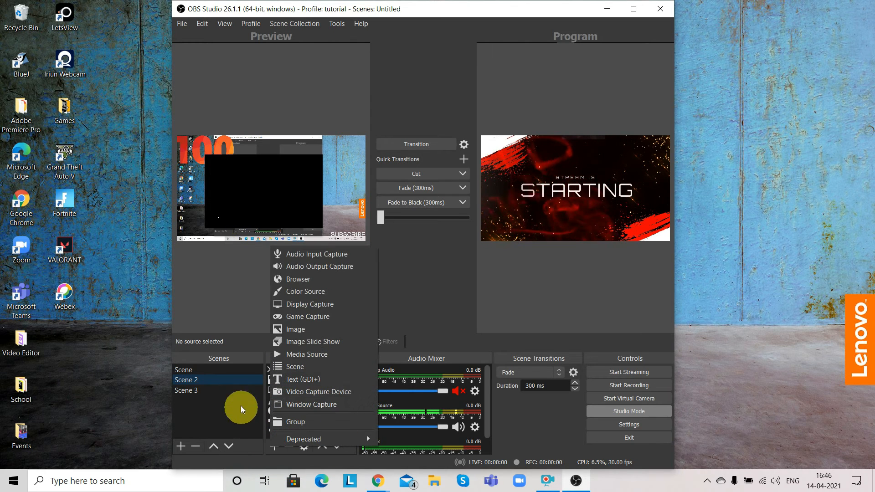
click(232, 369)
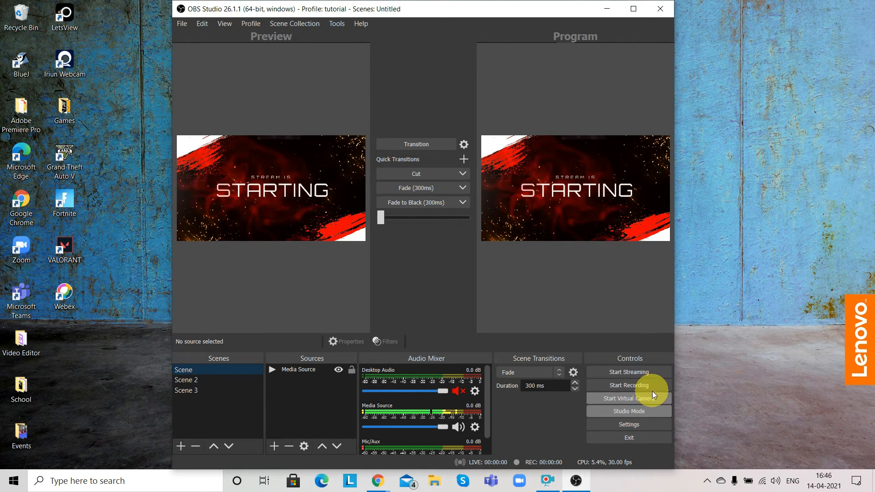
click(628, 411)
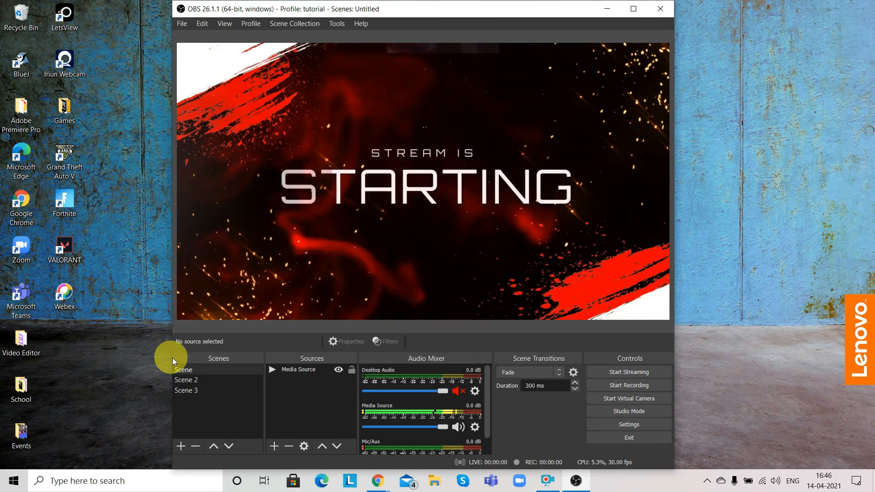
click(196, 380)
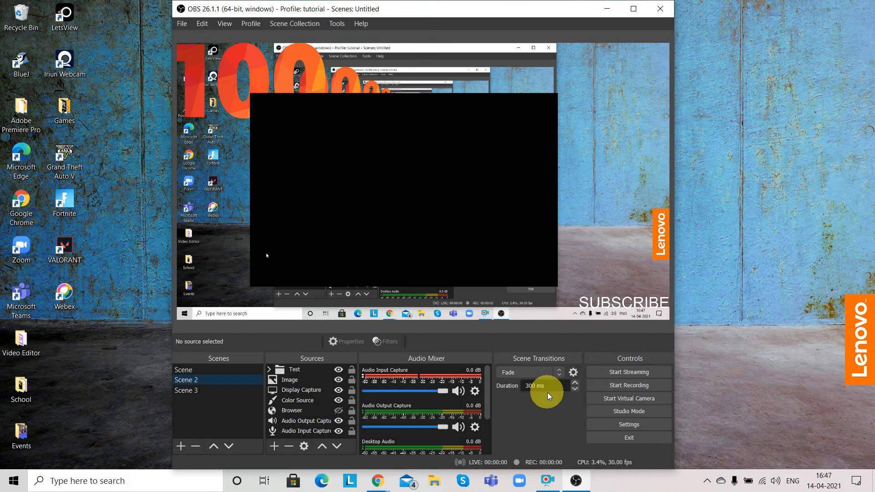
Open the settings and examine the General options and the available streaming services in the Stream settings.
click(605, 427)
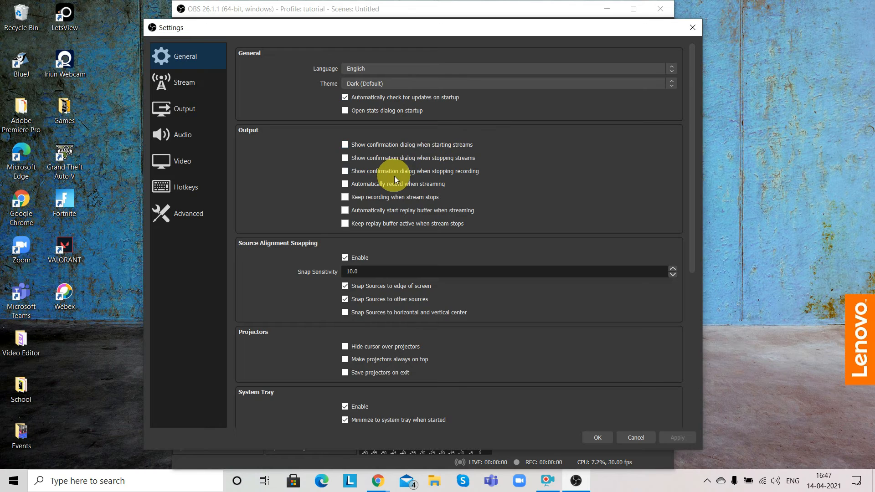
scroll(394, 177, down, 3)
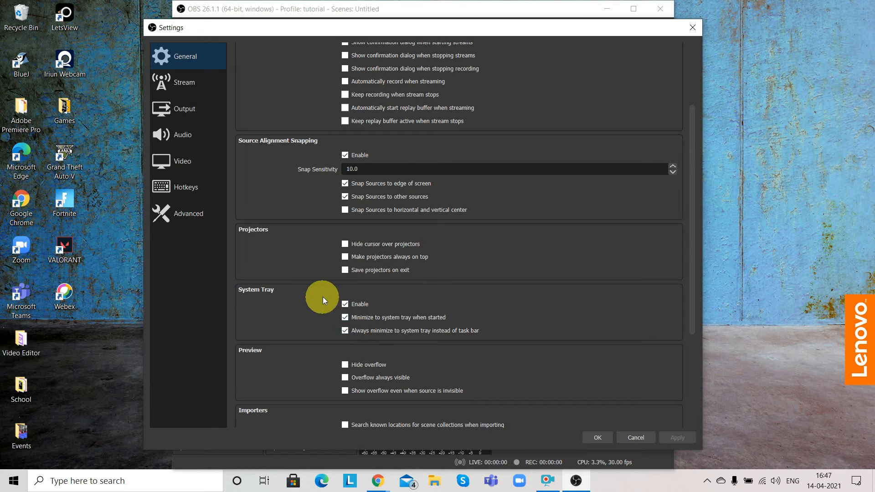
scroll(343, 317, down, 5)
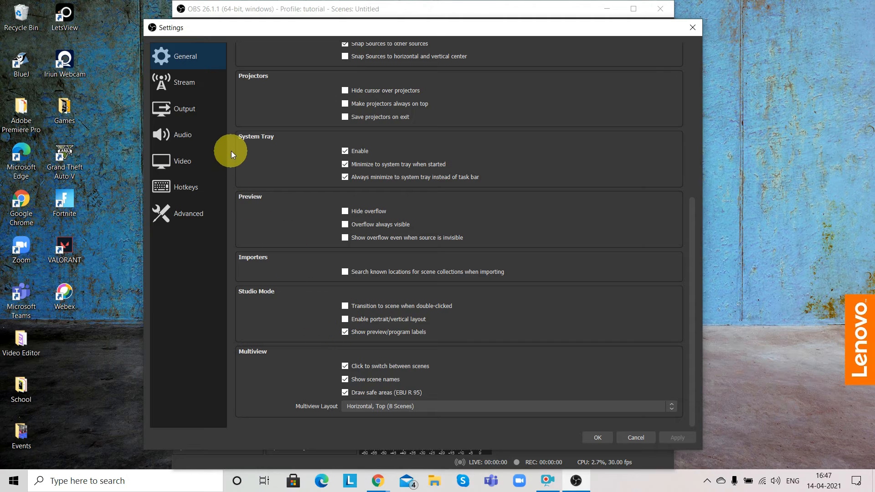
click(197, 94)
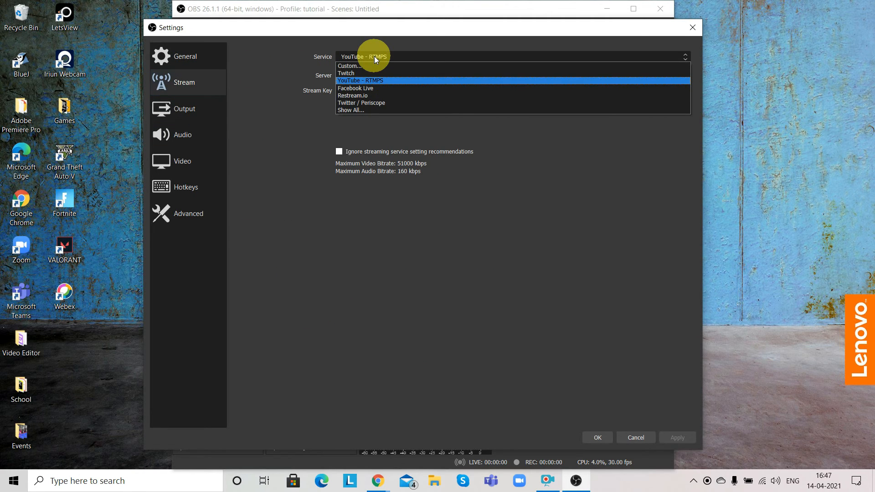
click(279, 63)
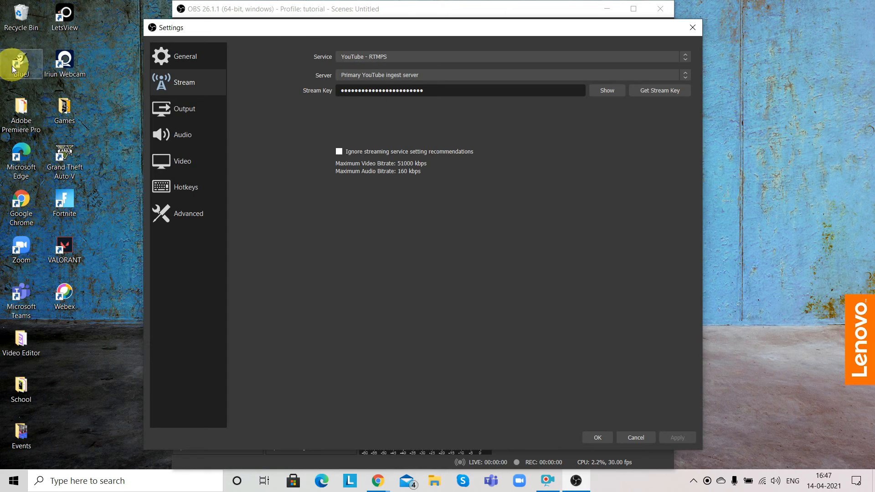
Examine the Output settings, checking the available recording formats and browsing the recording folder without changing either.
click(198, 101)
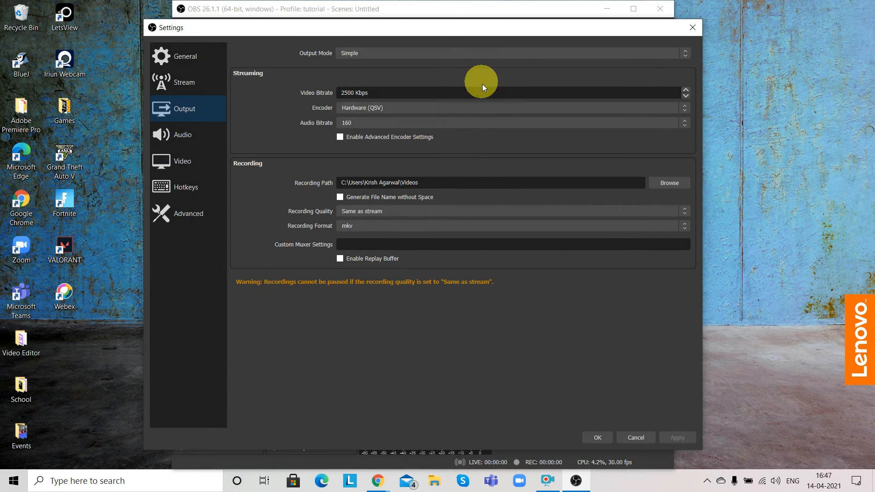
click(412, 230)
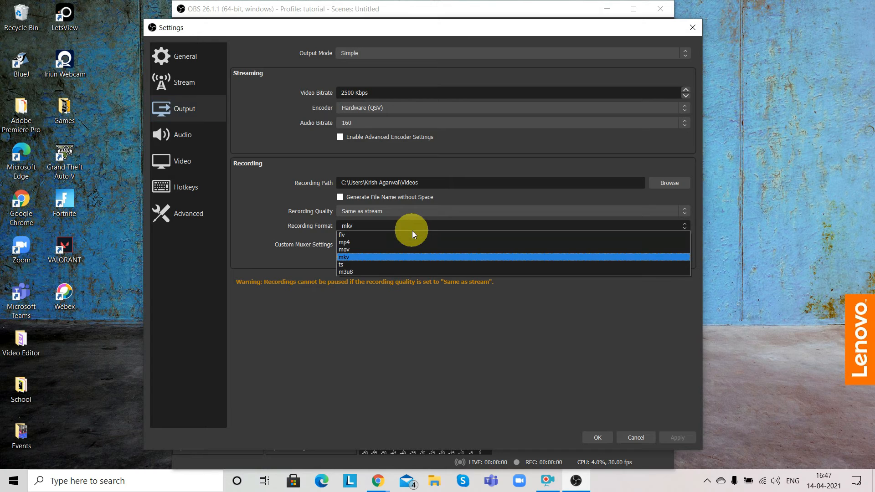
click(376, 256)
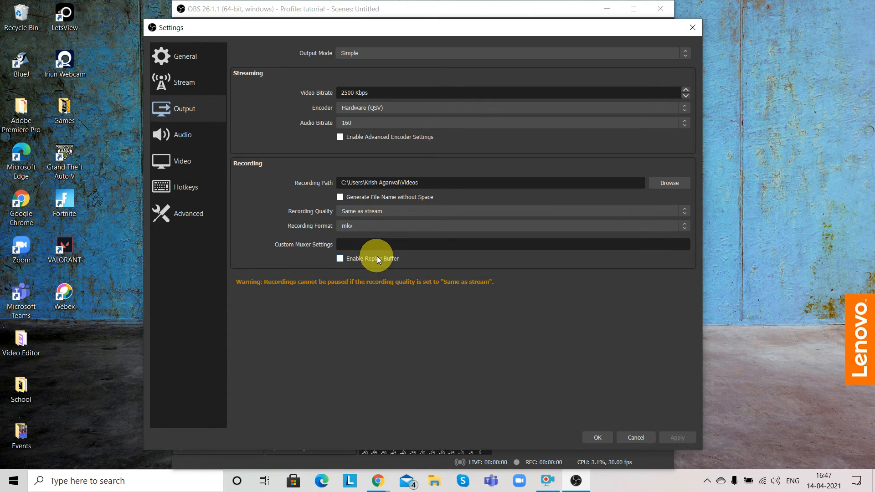
click(379, 226)
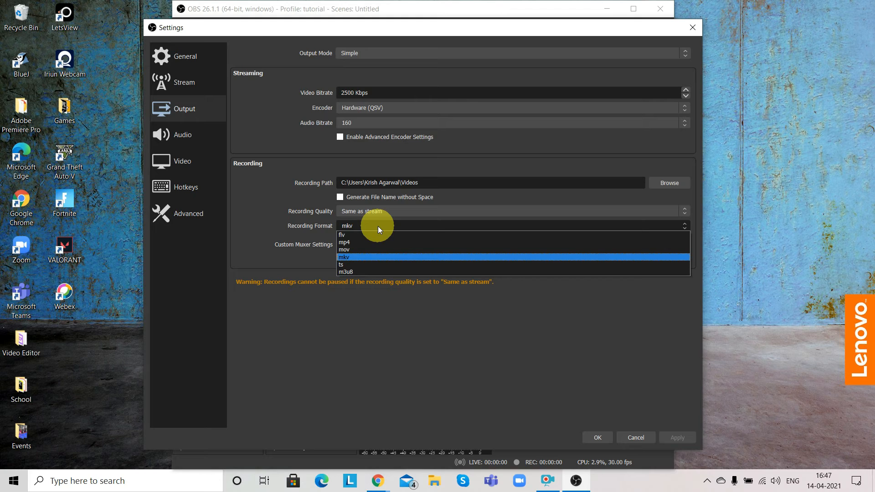
click(380, 225)
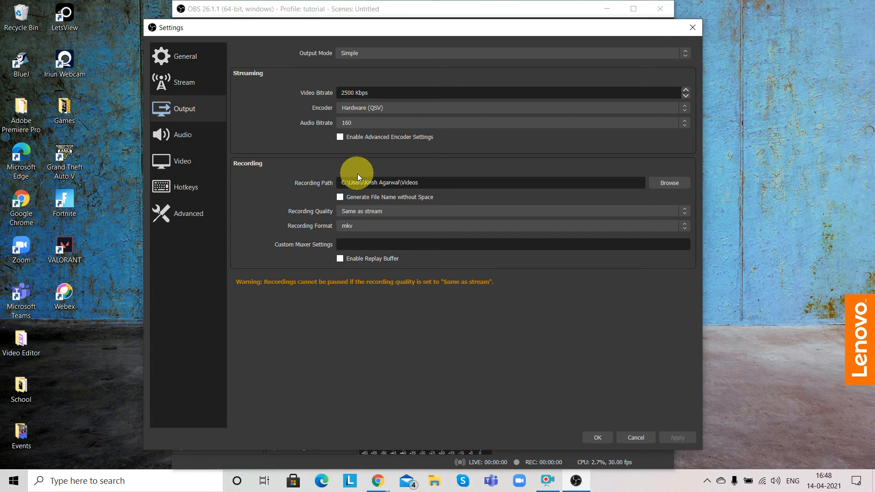
click(665, 183)
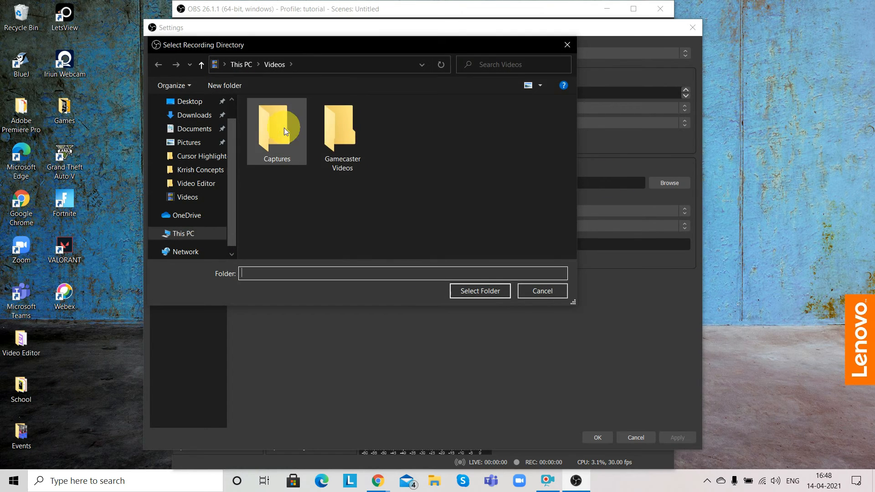
click(565, 50)
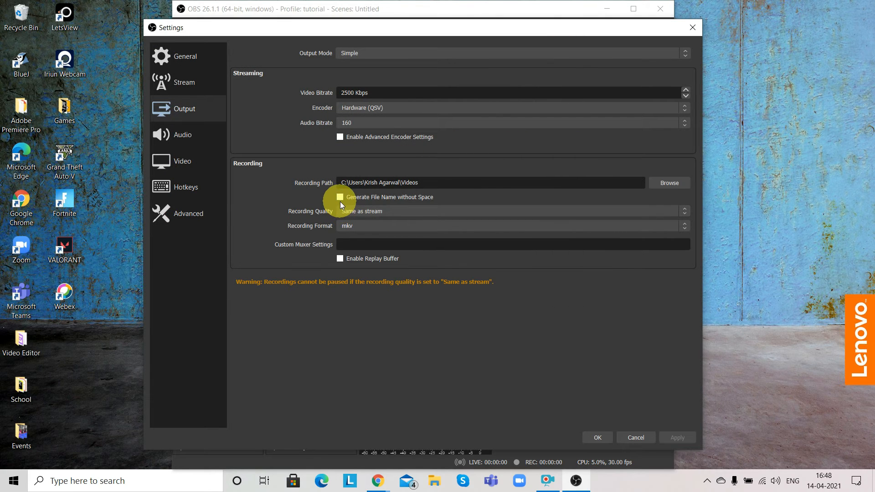
Set Mic/Auxiliary Audio 2 to Microphone (Iriun Webcam), and apply the change after reviewing the Video, Hotkeys and Advanced settings.
click(203, 145)
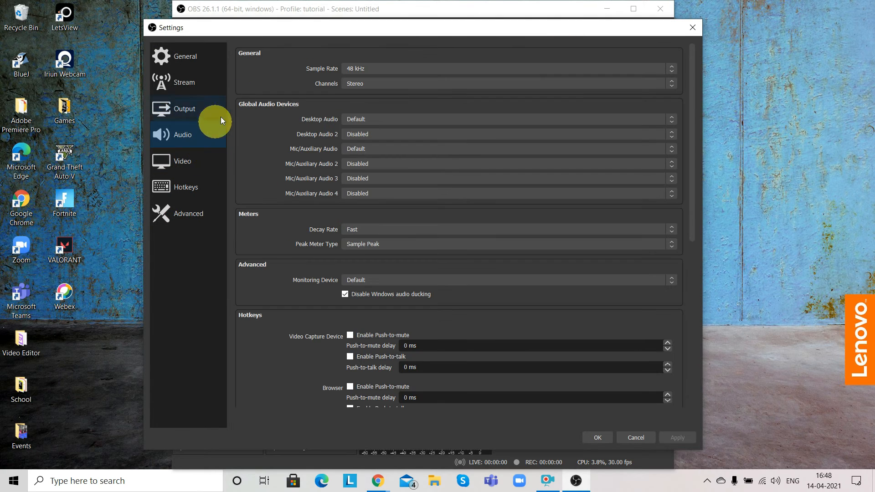
scroll(459, 256, down, 3)
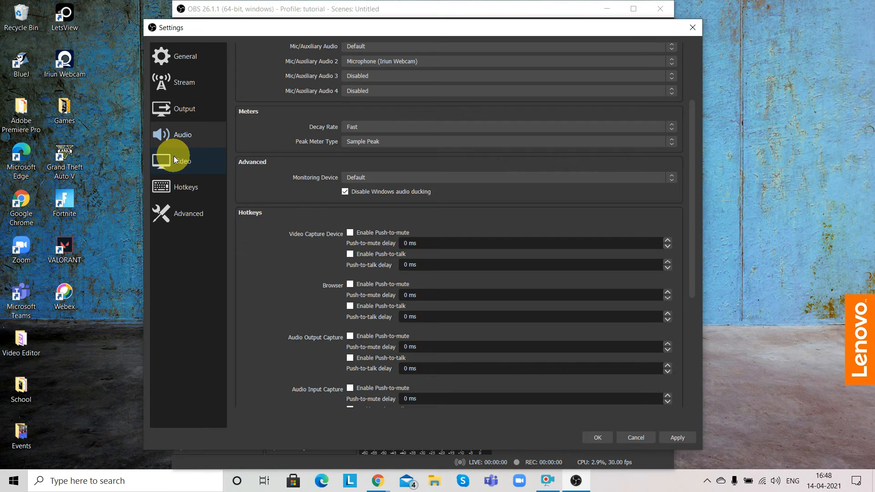
click(173, 157)
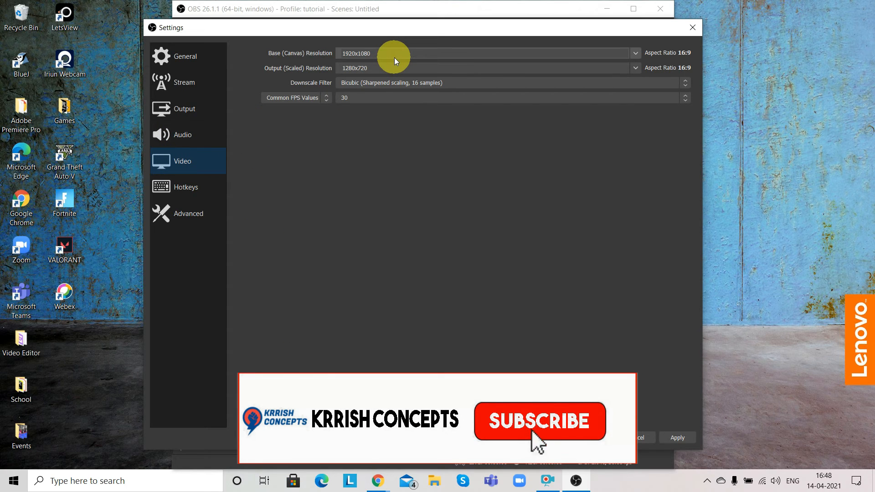
click(161, 197)
scroll(505, 223, down, 5)
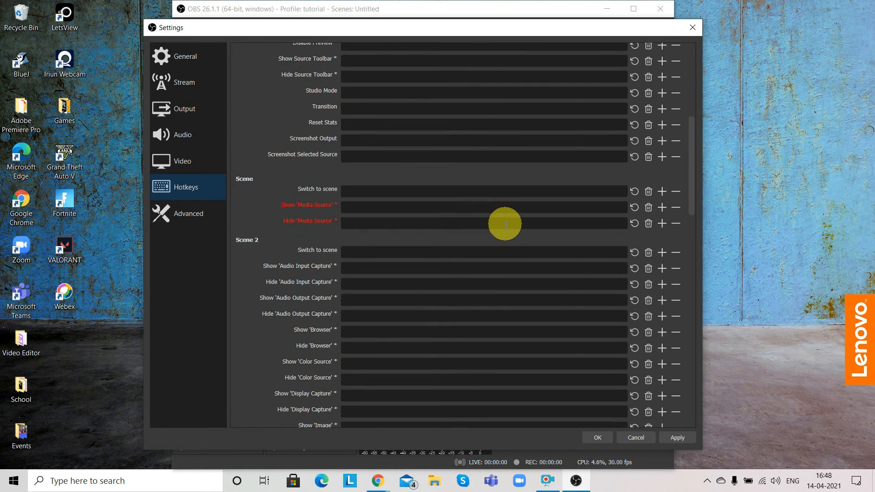
scroll(505, 224, up, 5)
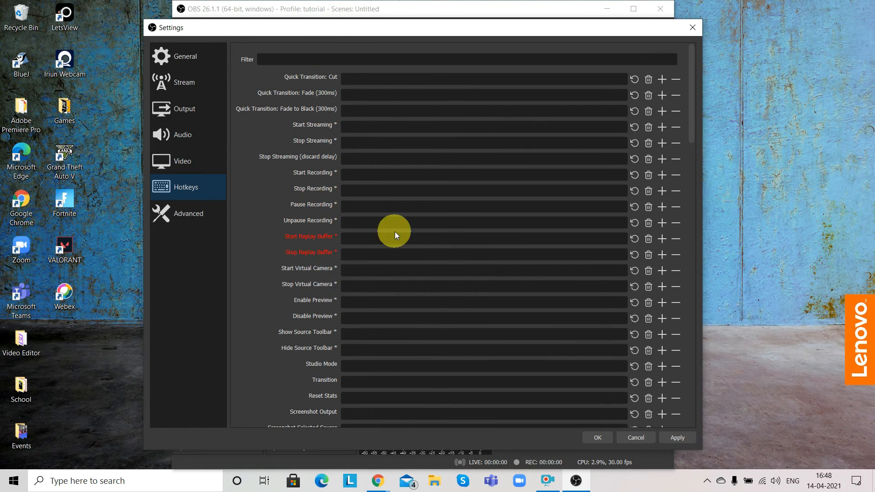
click(163, 212)
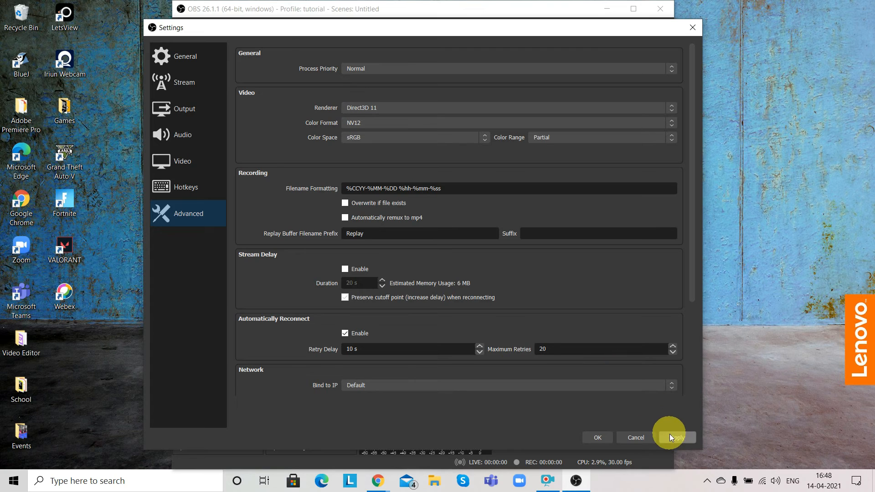
click(610, 438)
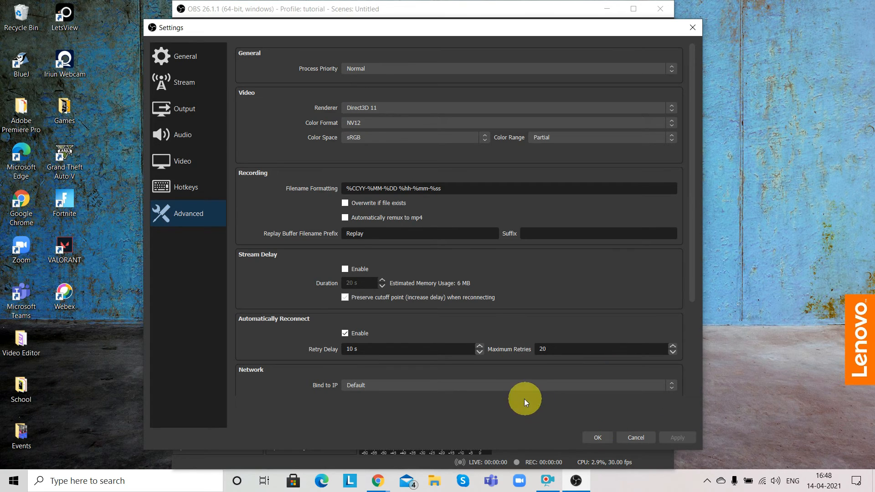
Recheck the Output and Stream settings and close the Settings dialog.
click(192, 119)
click(198, 77)
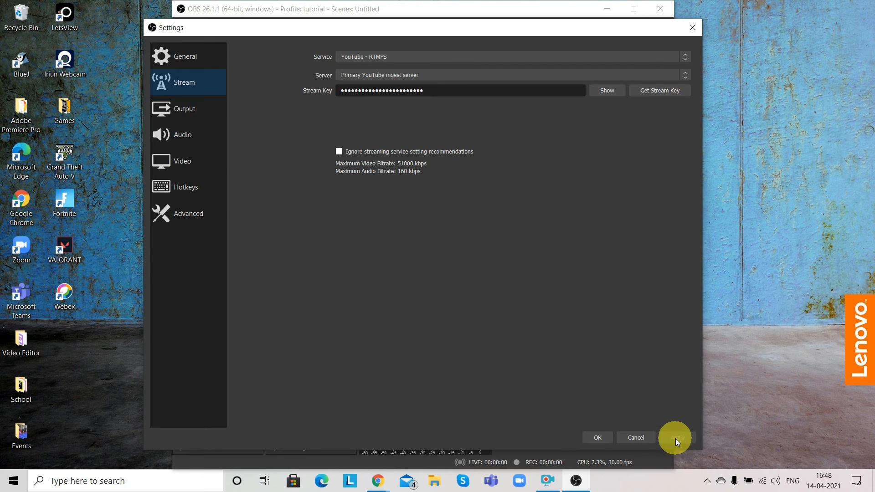
click(609, 443)
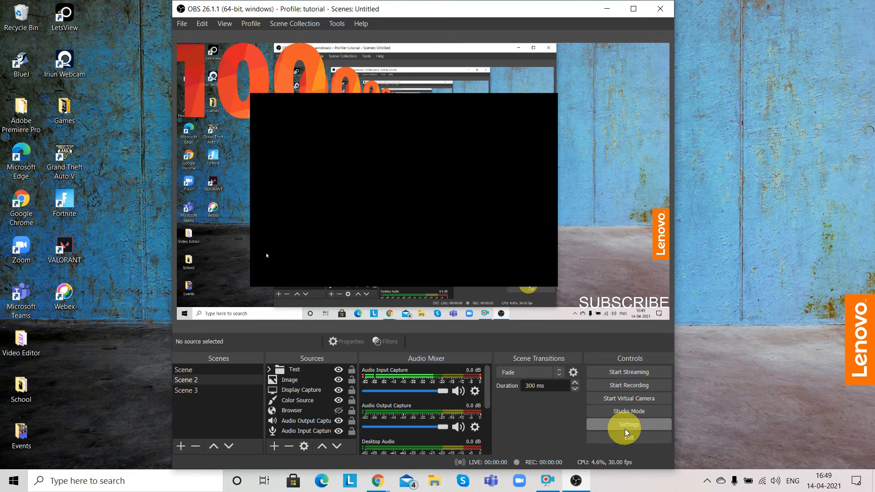
click(182, 26)
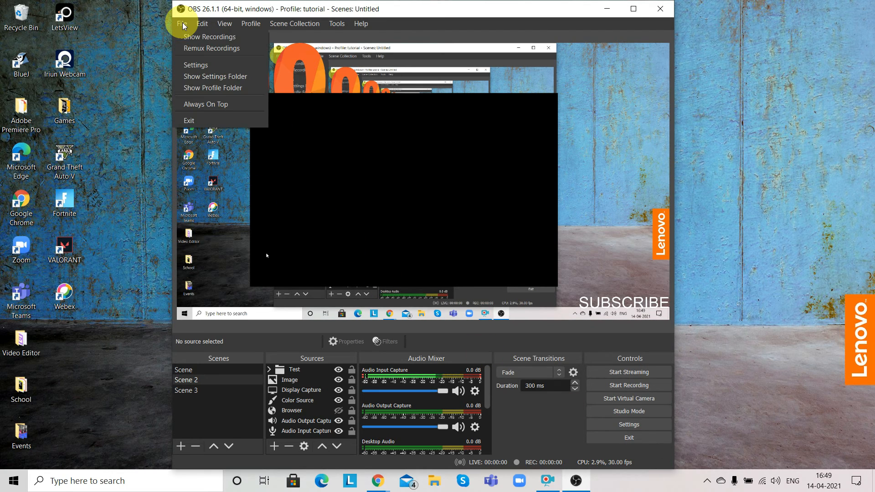
click(195, 50)
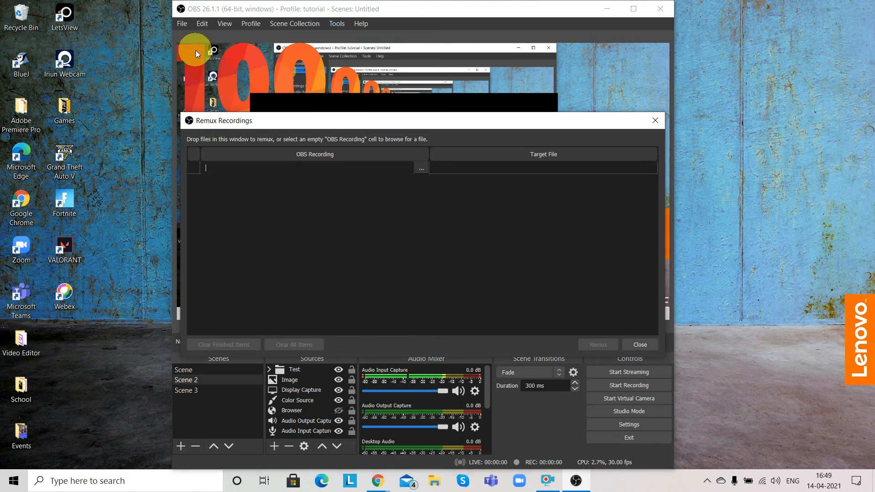
click(422, 168)
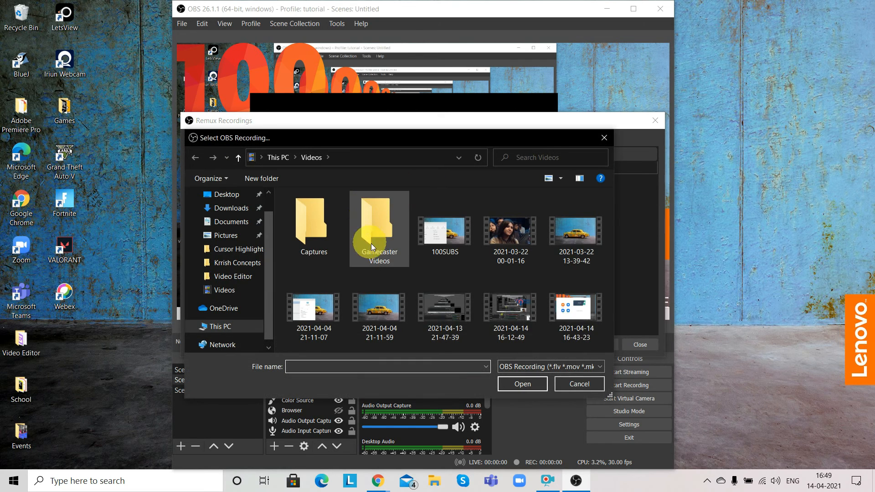
double_click(569, 332)
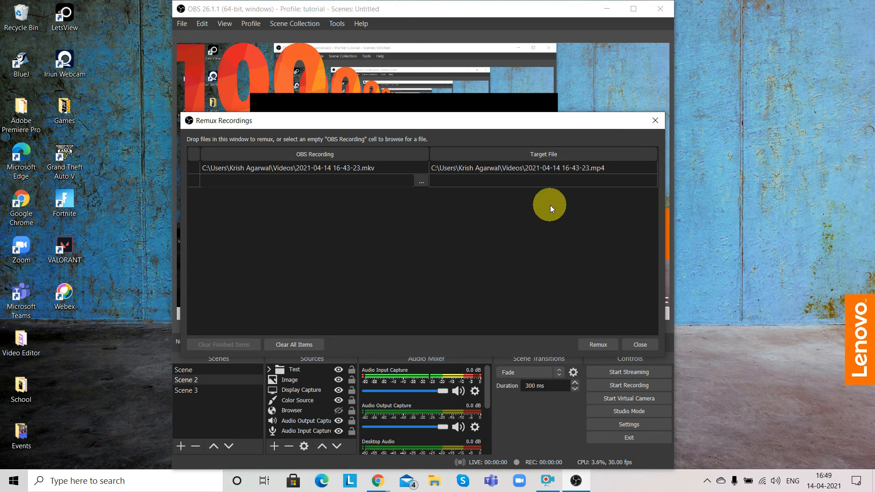
key(Escape)
click(202, 23)
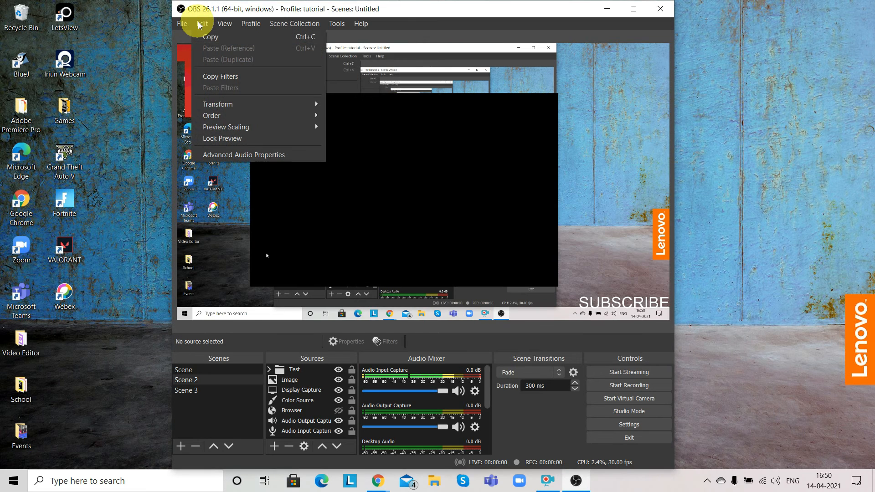
mouse_move(225, 23)
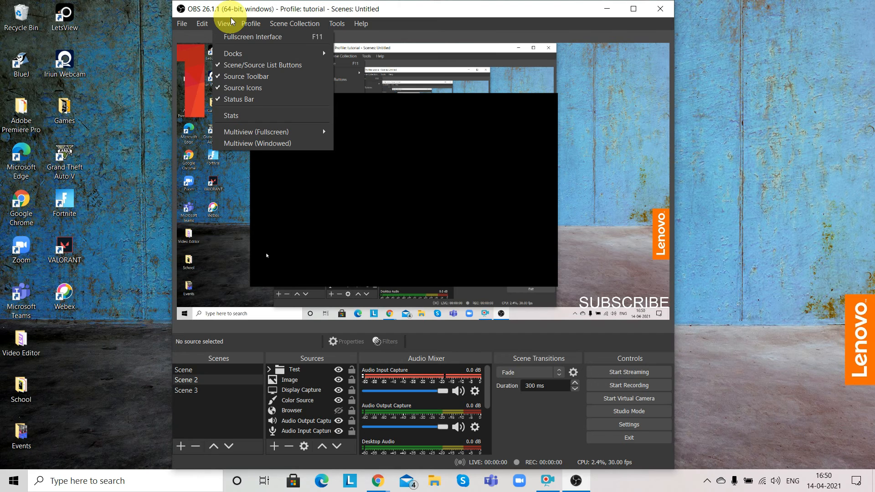
Maximise the window and resize the docks, lowering their upper edge slightly and narrowing Scenes to widen Sources.
click(636, 12)
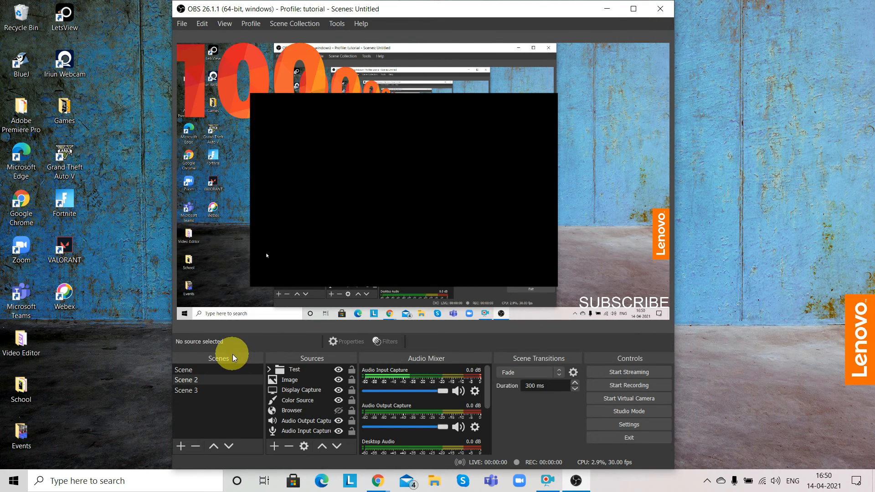
click(633, 9)
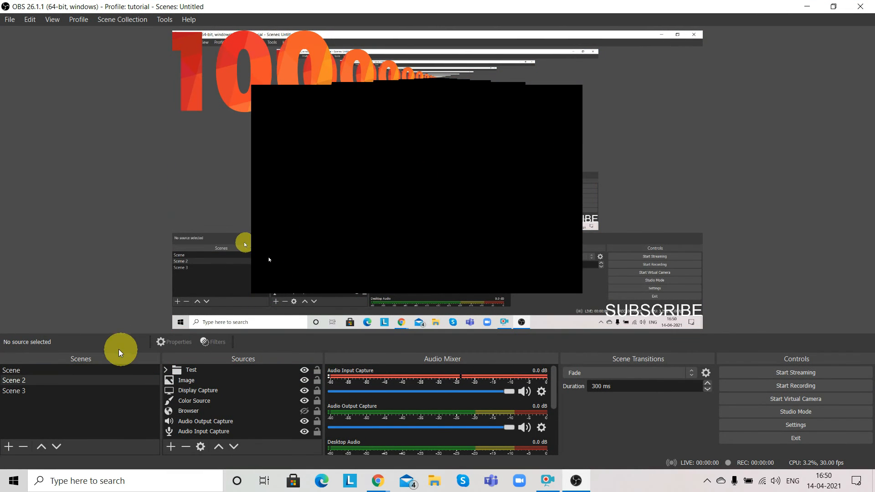
drag(110, 351, 184, 444)
click(150, 414)
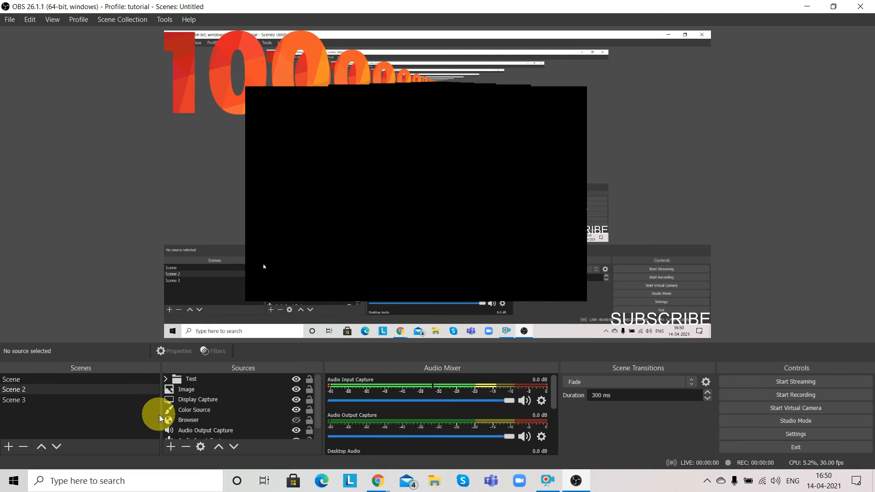
drag(161, 414, 92, 420)
click(110, 420)
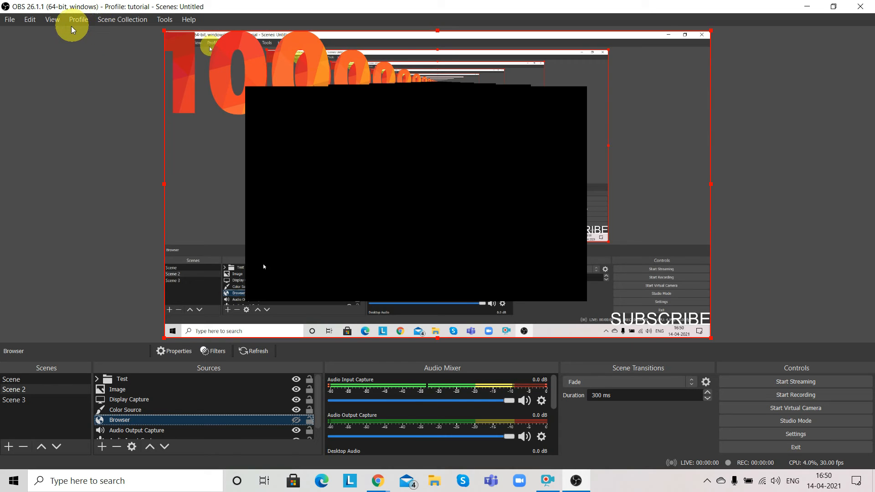
Reset the dock arrangement to the default interface layout.
click(52, 21)
mouse_move(68, 23)
mouse_move(68, 49)
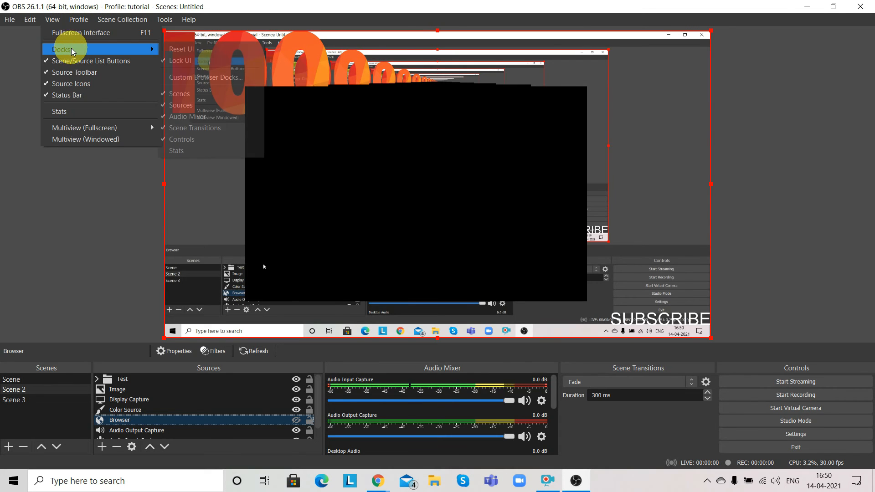
click(175, 54)
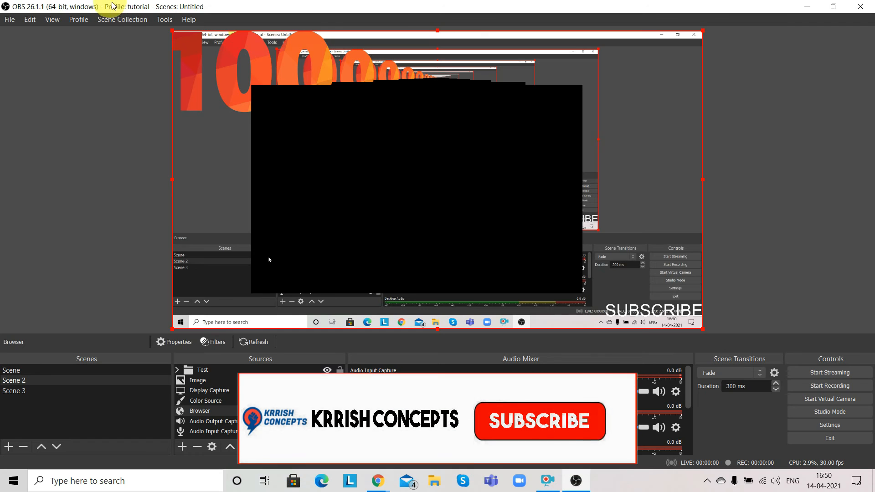
click(86, 20)
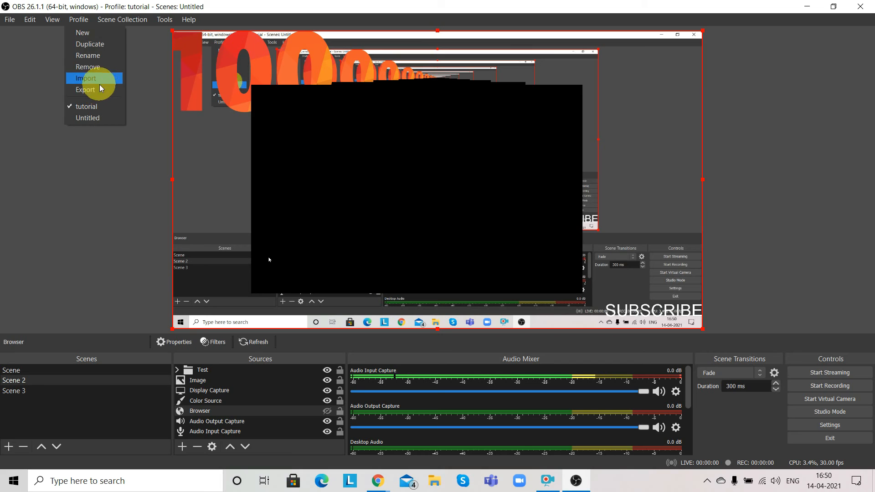
mouse_move(116, 20)
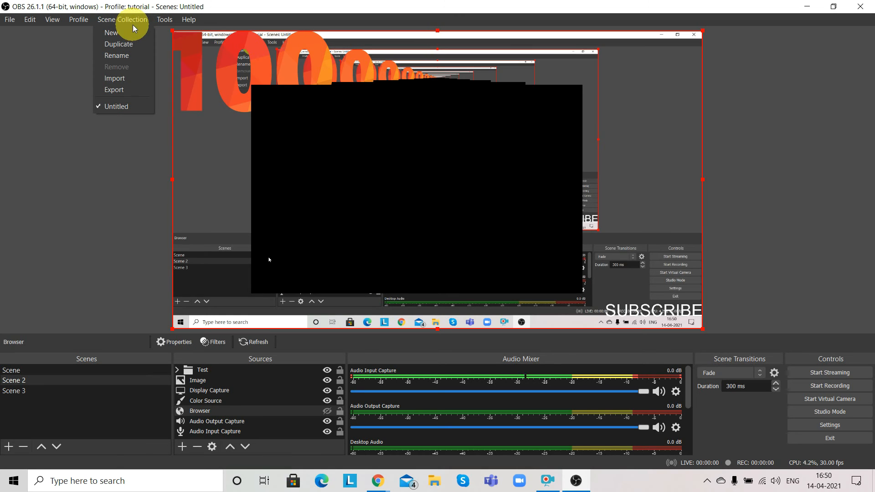
mouse_move(166, 21)
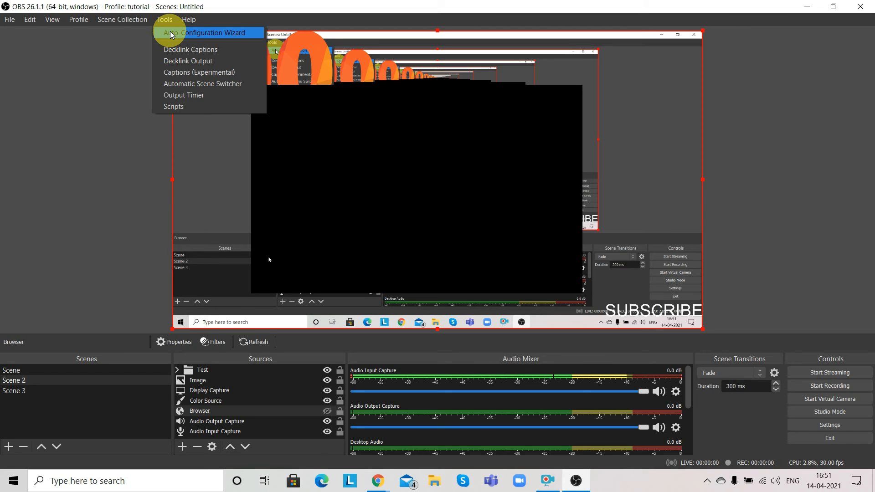
click(125, 92)
click(126, 96)
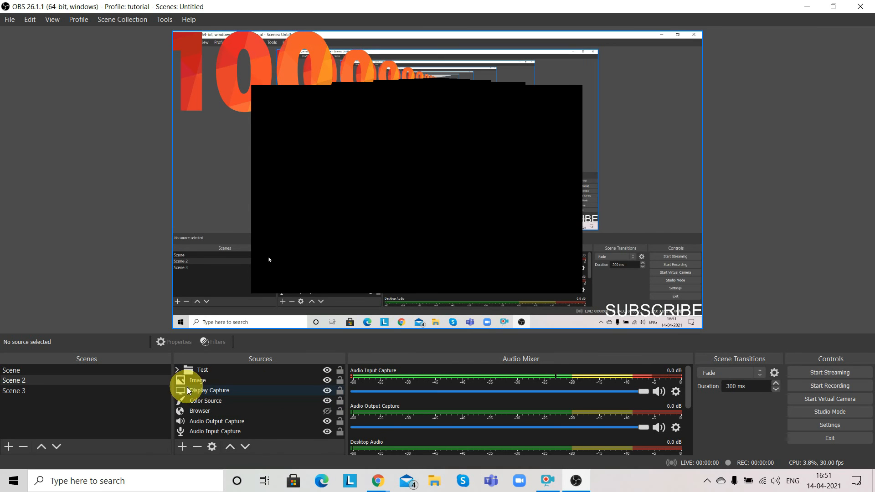
Expand the Test group in Scene 2 and make its Video Capture Device source visible.
click(181, 371)
click(178, 370)
click(253, 390)
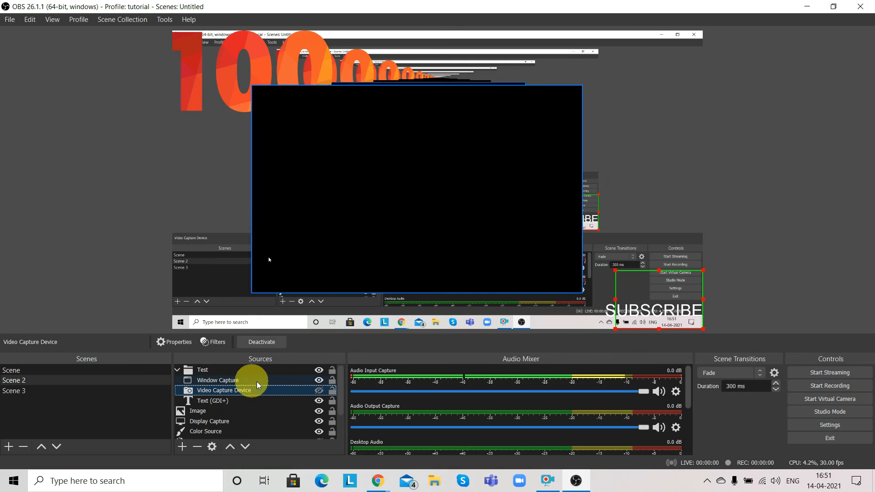
click(319, 391)
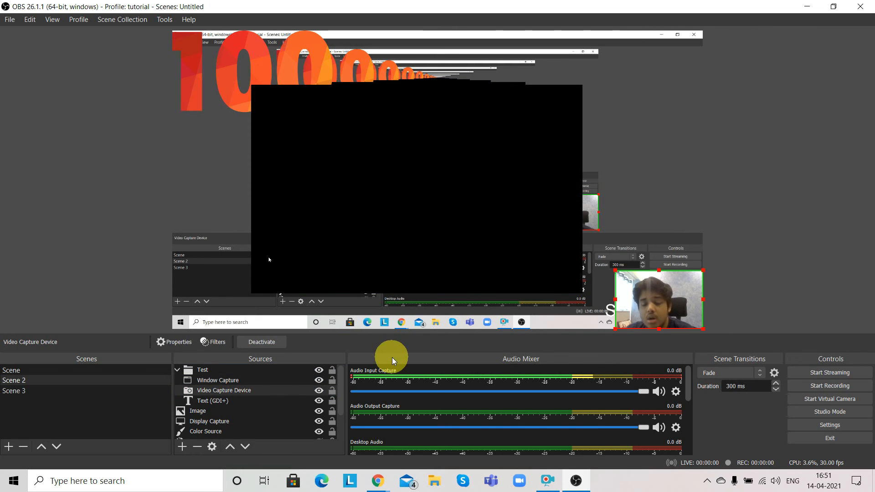
Add a Chroma Key effect filter with its default name to the Video Capture Device source.
click(222, 344)
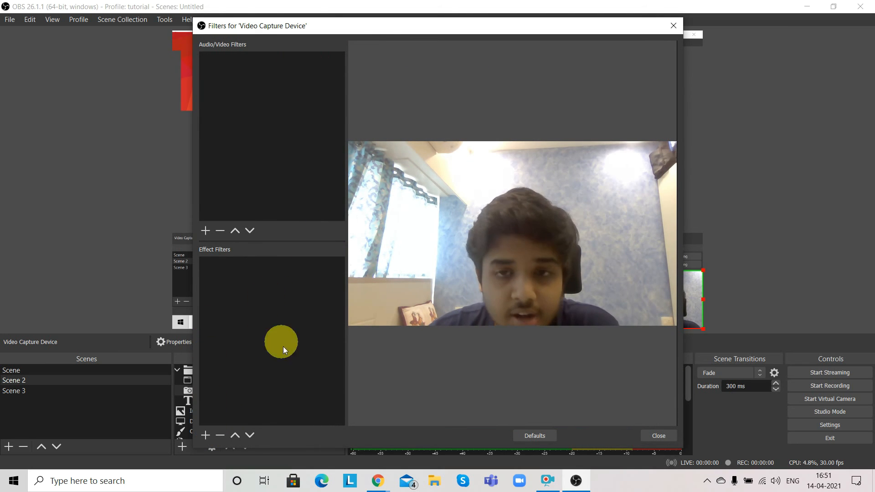
click(206, 435)
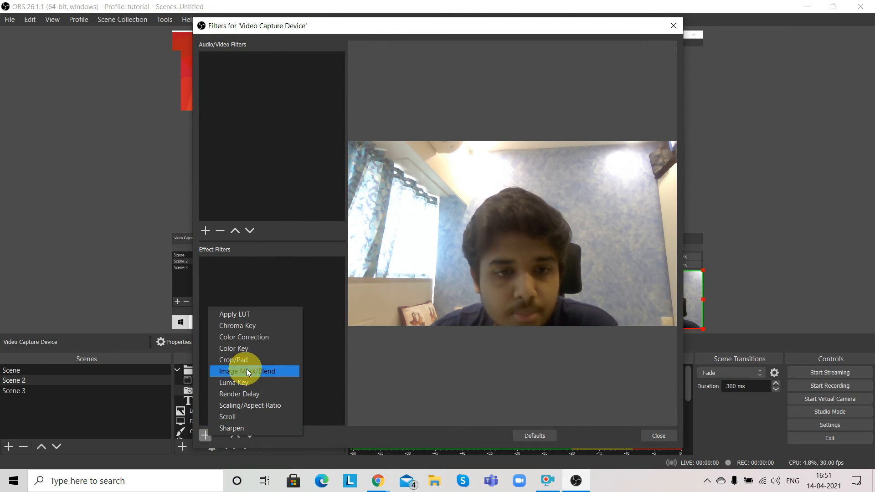
click(271, 326)
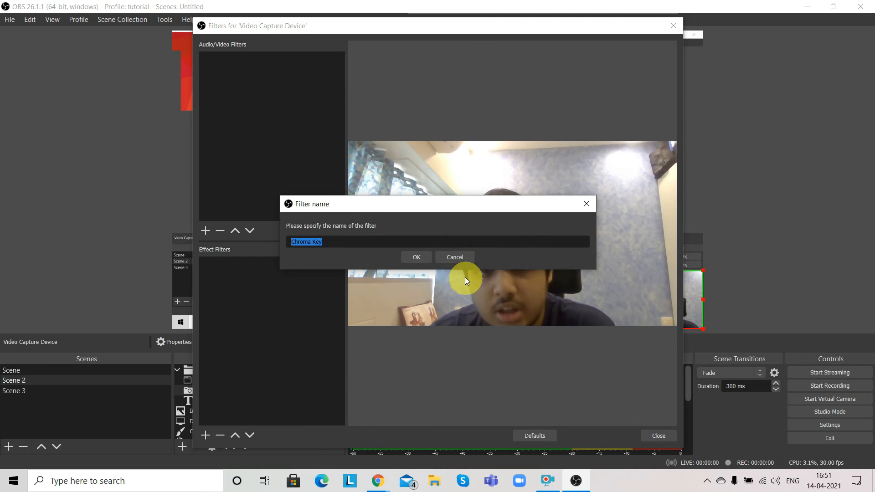
click(414, 262)
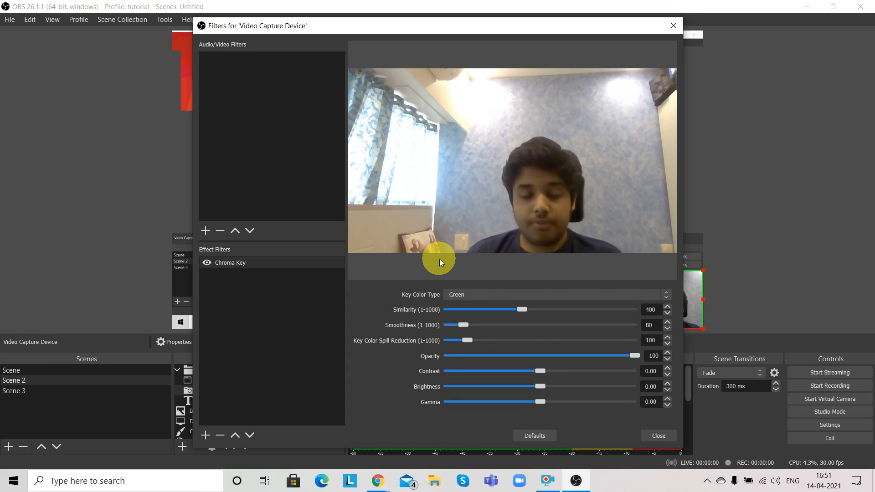
Set the Chroma Key filter's key color type to Custom and sample #f4eb62 from the screen as the key color.
click(597, 295)
click(561, 326)
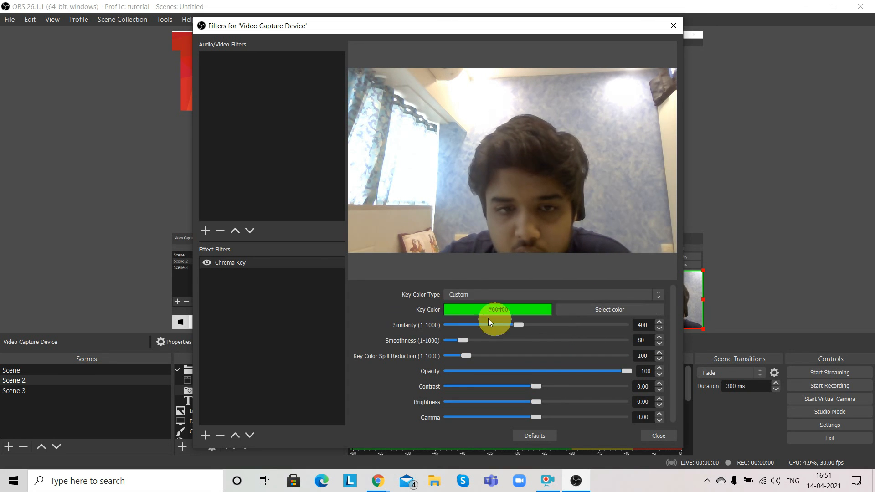
click(595, 308)
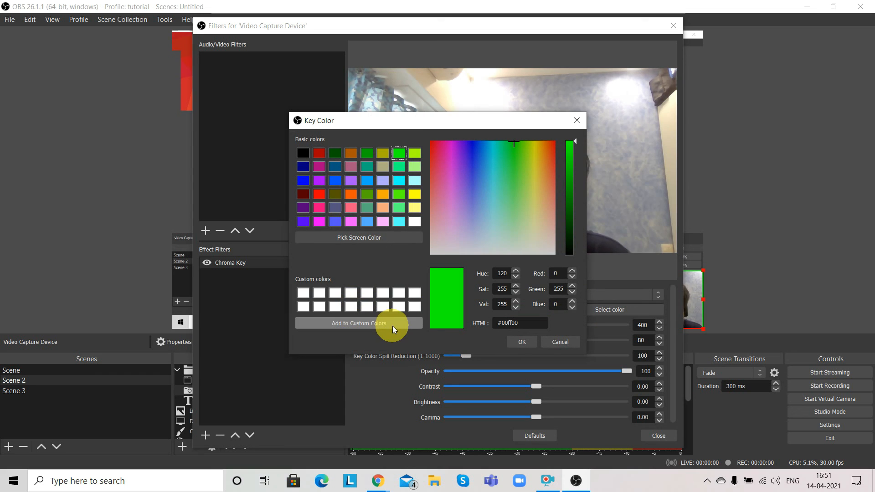
click(393, 239)
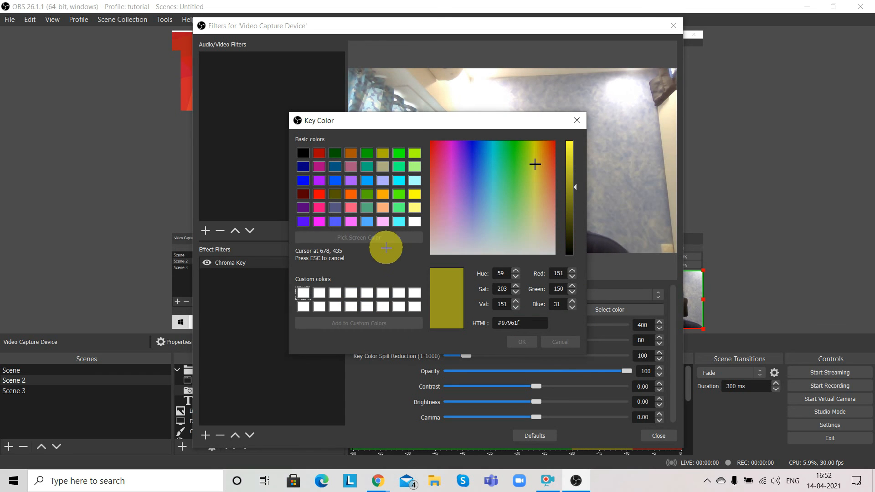
click(609, 241)
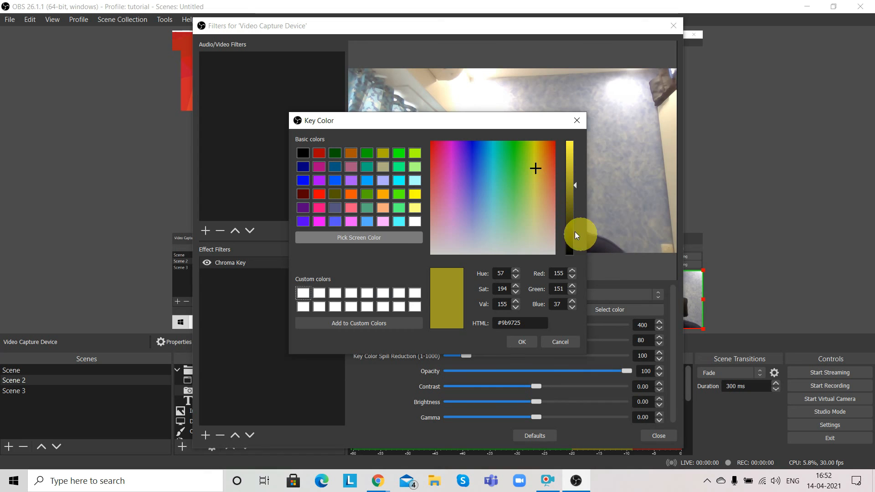
click(392, 241)
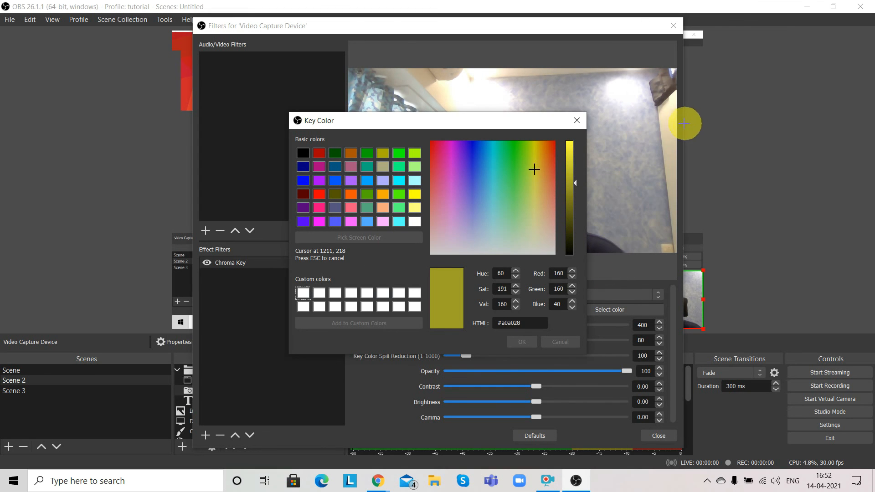
click(669, 123)
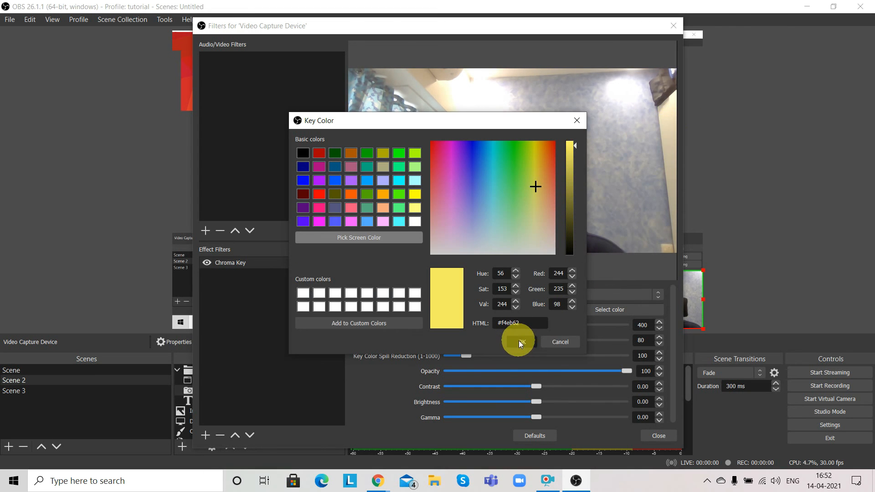
click(520, 341)
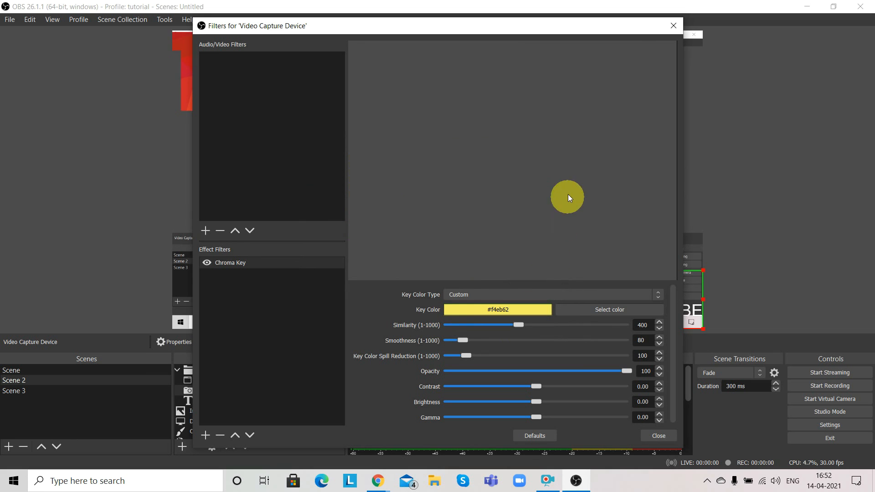
Disable the Chroma Key filter on Video Capture Device, and hide the Test group after closing the filters.
click(204, 263)
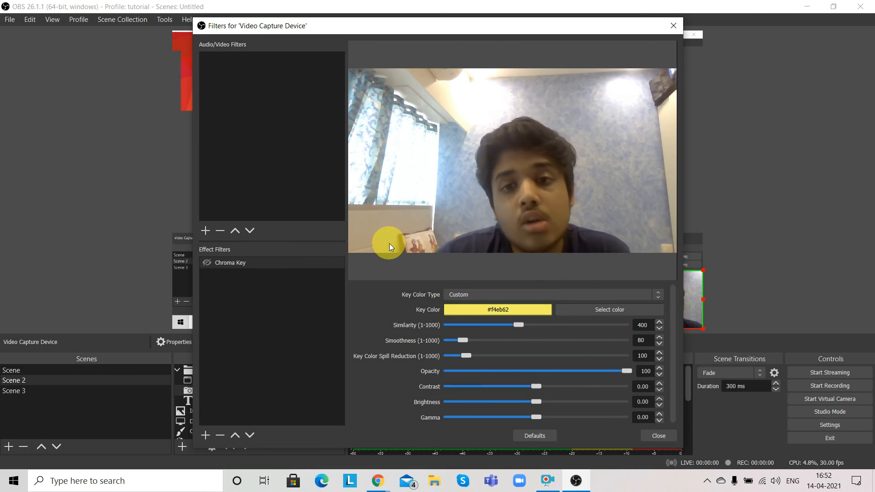
click(205, 435)
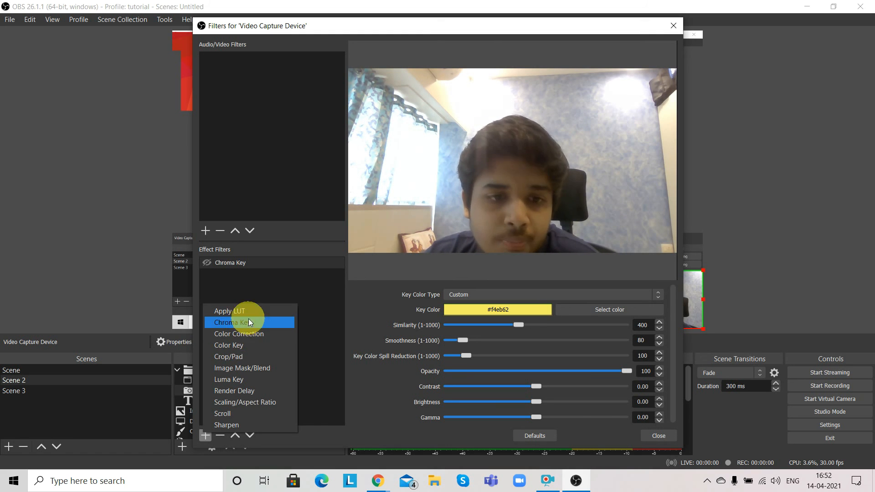
click(307, 289)
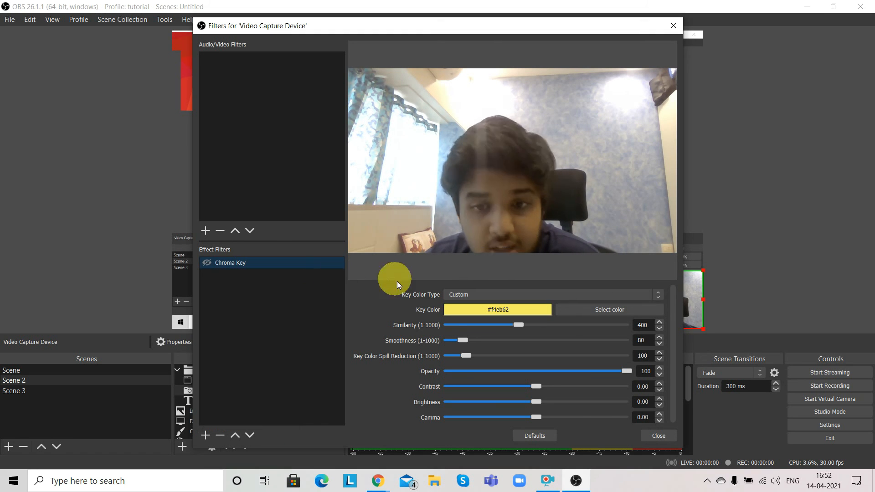
click(659, 436)
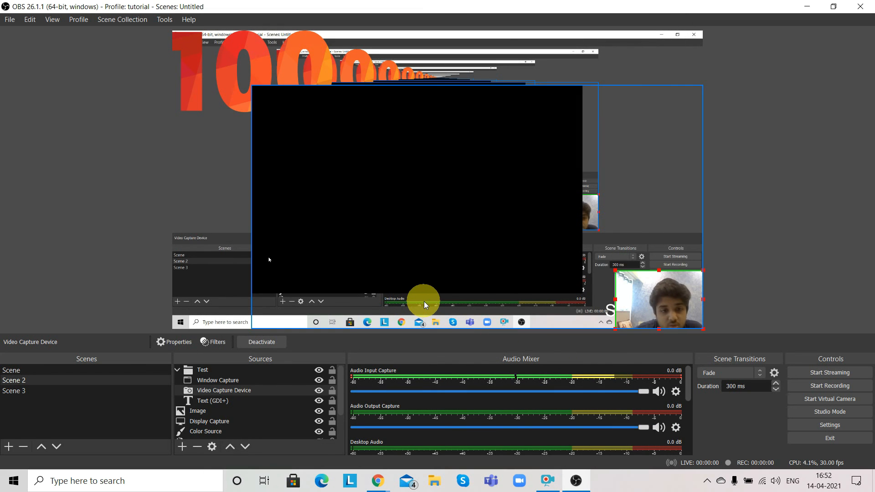
click(318, 370)
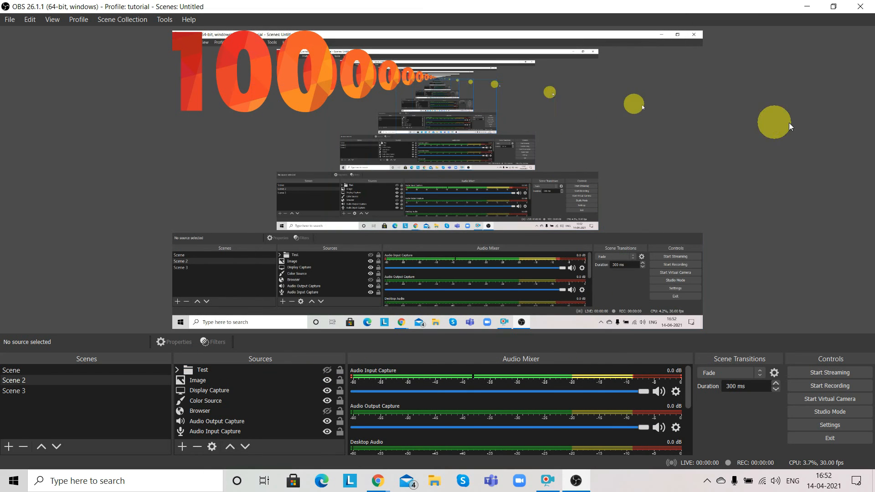